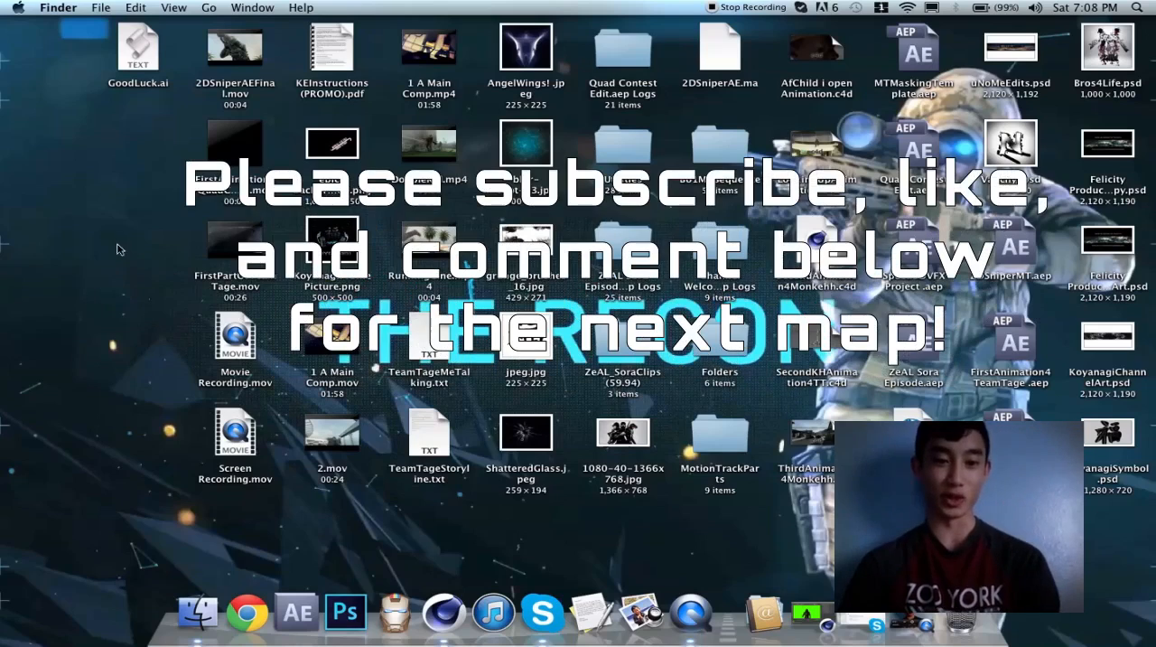
# Open the video 1 A Main Comp.mov from the desktop, and close it without playing
pyautogui.doubleClick(348, 348)
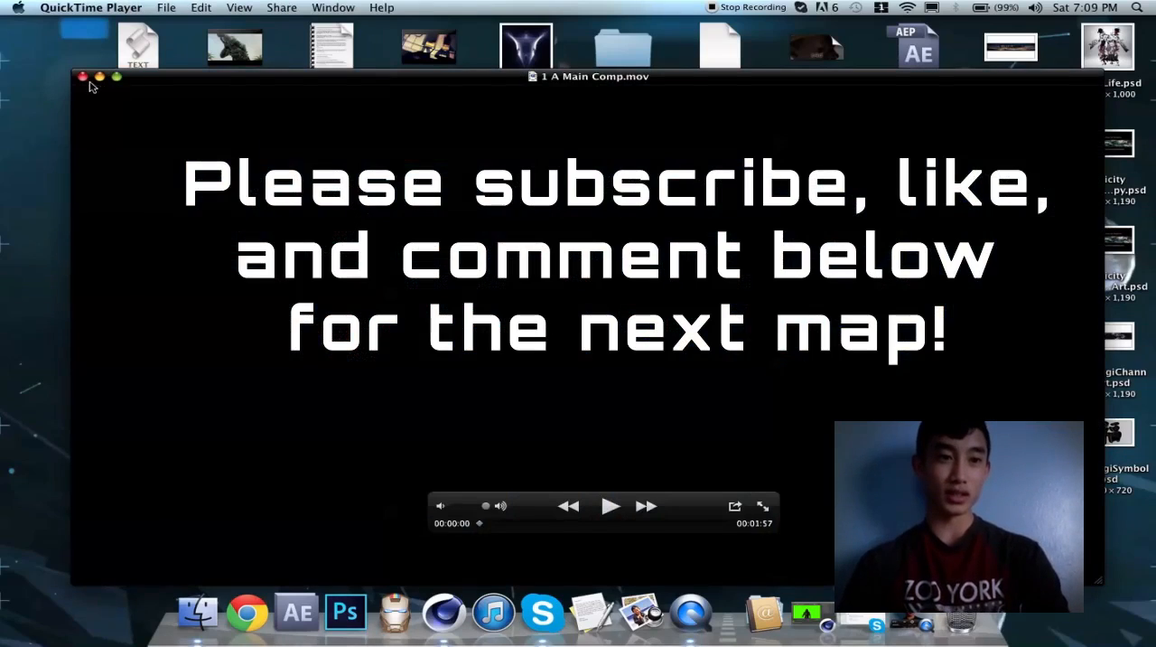
pyautogui.click(82, 77)
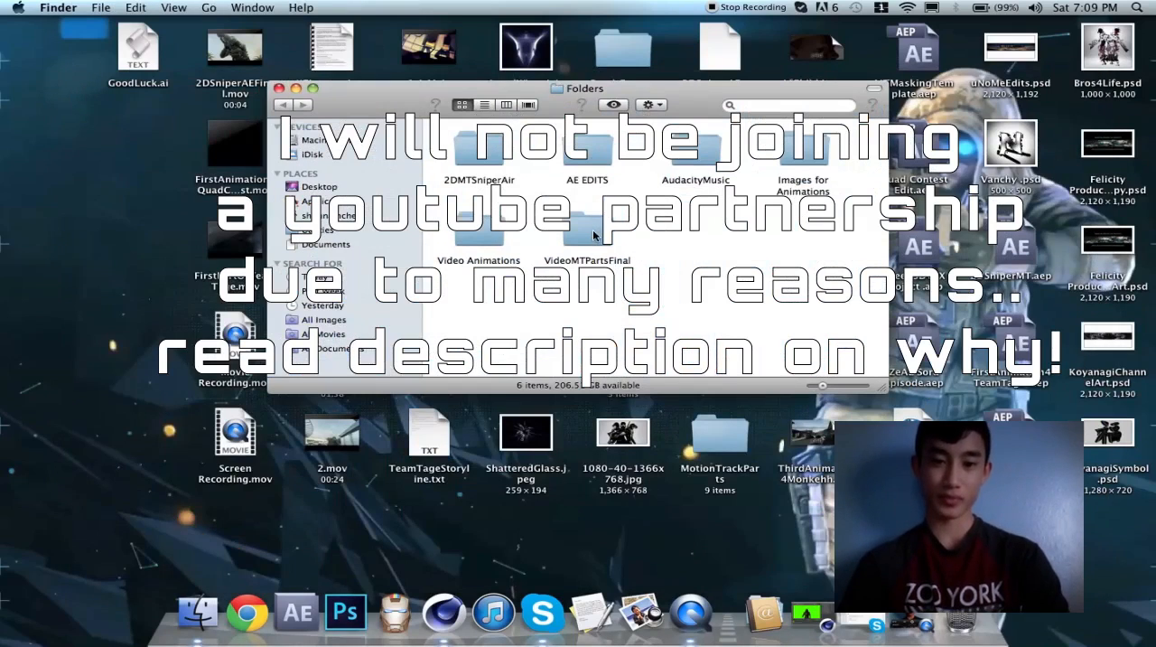
# Play FinalSoraMotionTrack.mov from the VideoMTPartsFinal folder, scrub through the clip, and close the video and the folder window
pyautogui.doubleClick(480, 149)
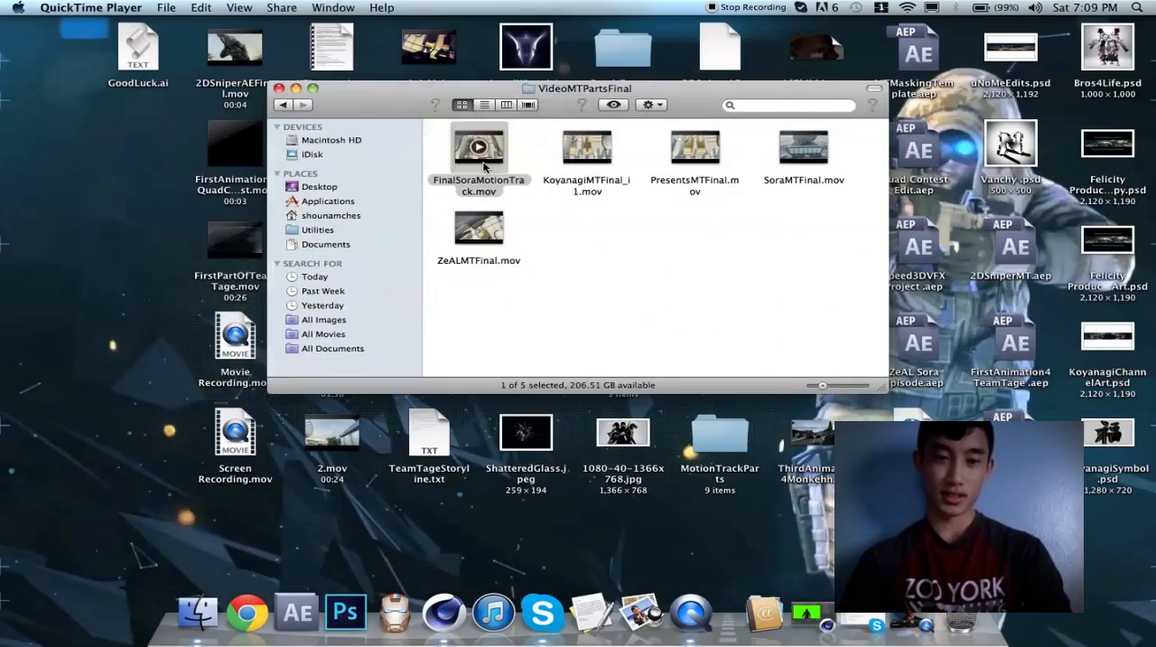
pyautogui.moveTo(492, 527)
pyautogui.mouseDown()
pyautogui.moveTo(522, 527)
pyautogui.moveTo(473, 527)
pyautogui.mouseUp()
pyautogui.press('space')
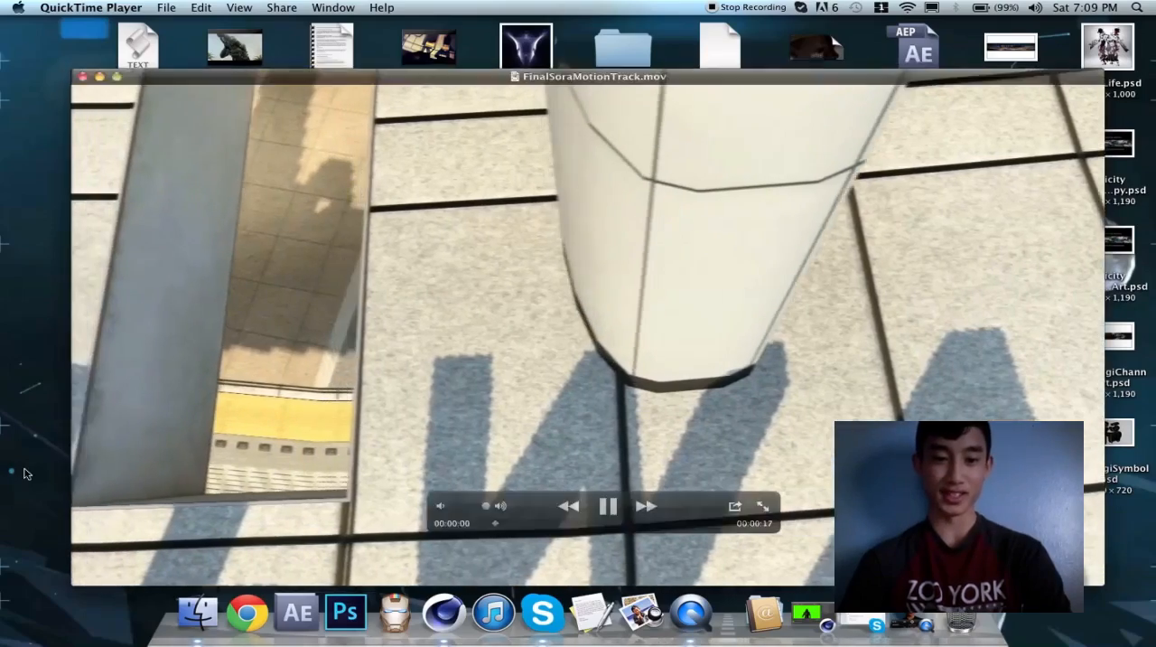
pyautogui.click(24, 473)
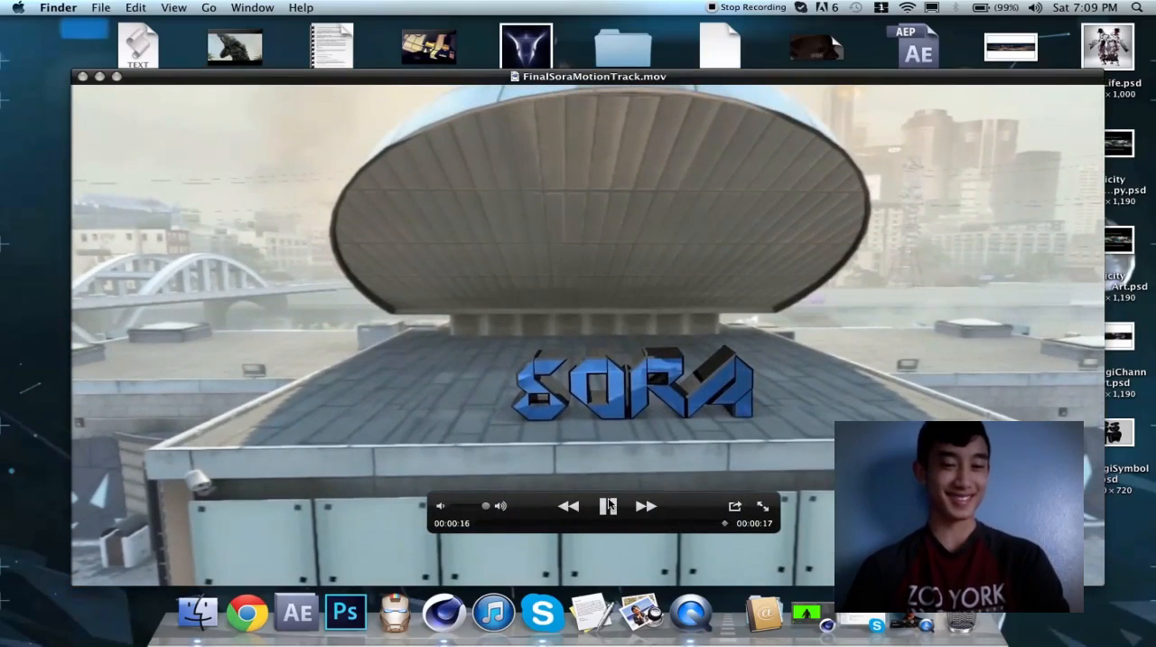
pyautogui.moveTo(620, 527); pyautogui.dragTo(693, 549)
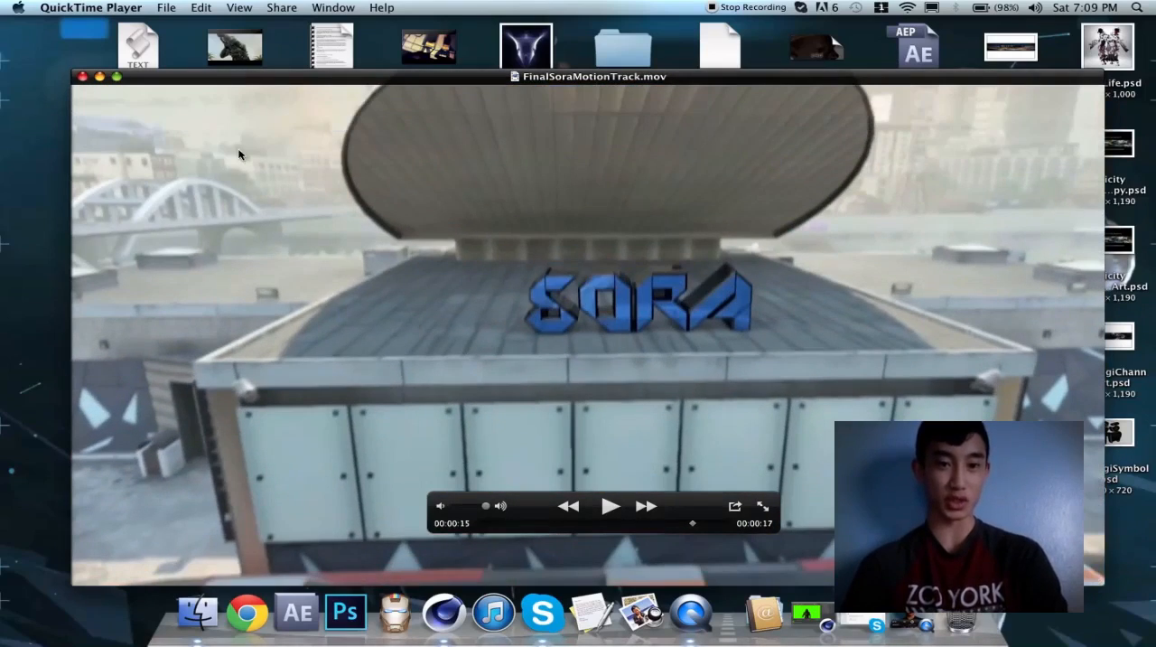
pyautogui.click(83, 77)
pyautogui.click(595, 308)
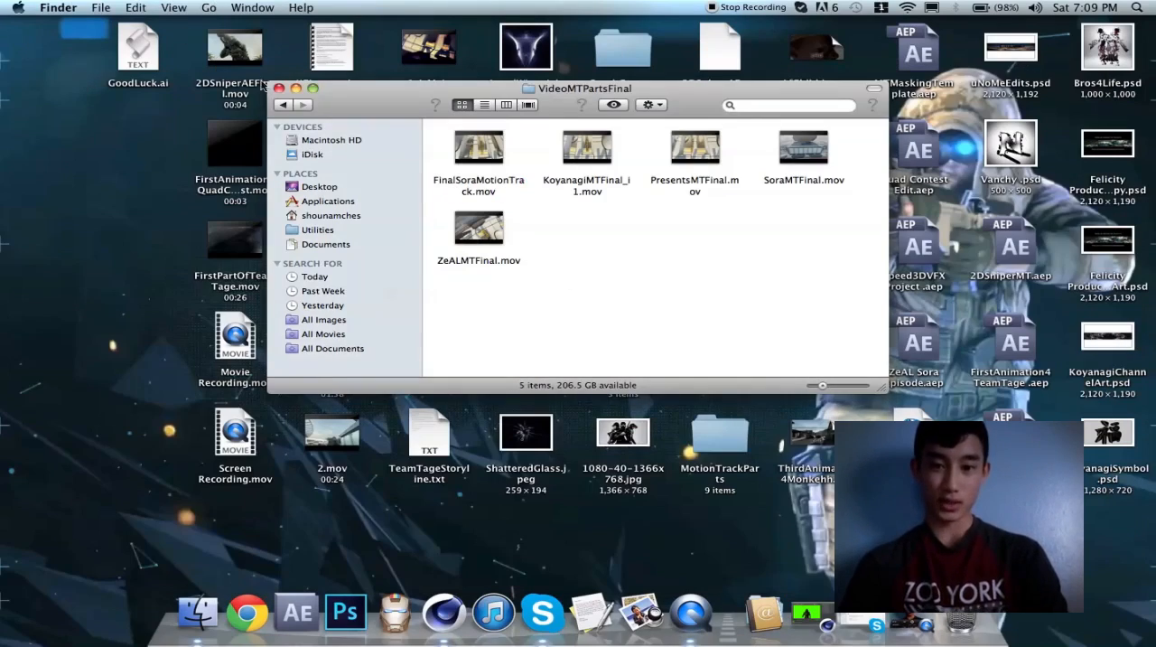
pyautogui.click(279, 88)
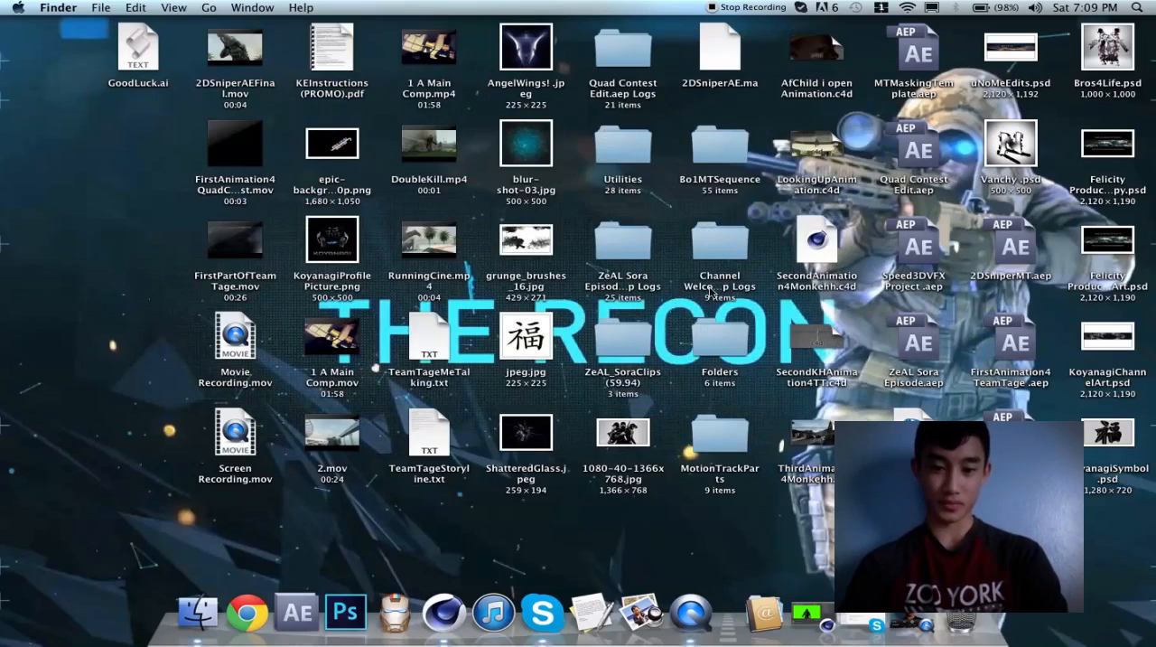
pyautogui.doubleClick(730, 436)
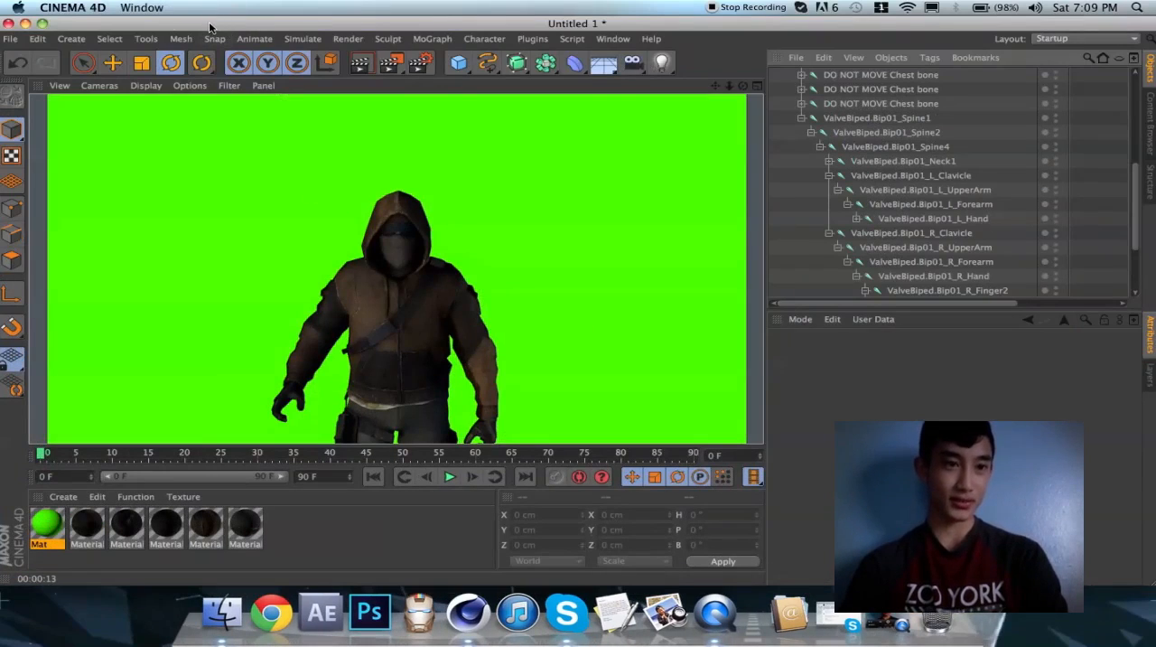
pyautogui.click(10, 38)
pyautogui.click(74, 27)
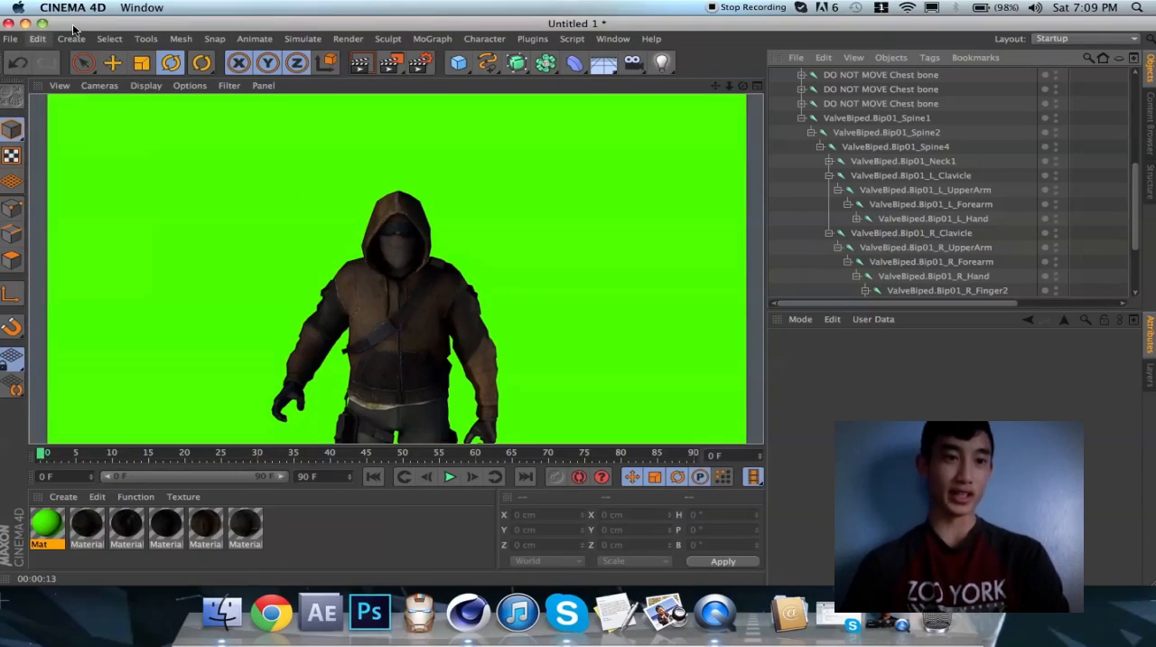
pyautogui.click(75, 5)
pyautogui.click(75, 6)
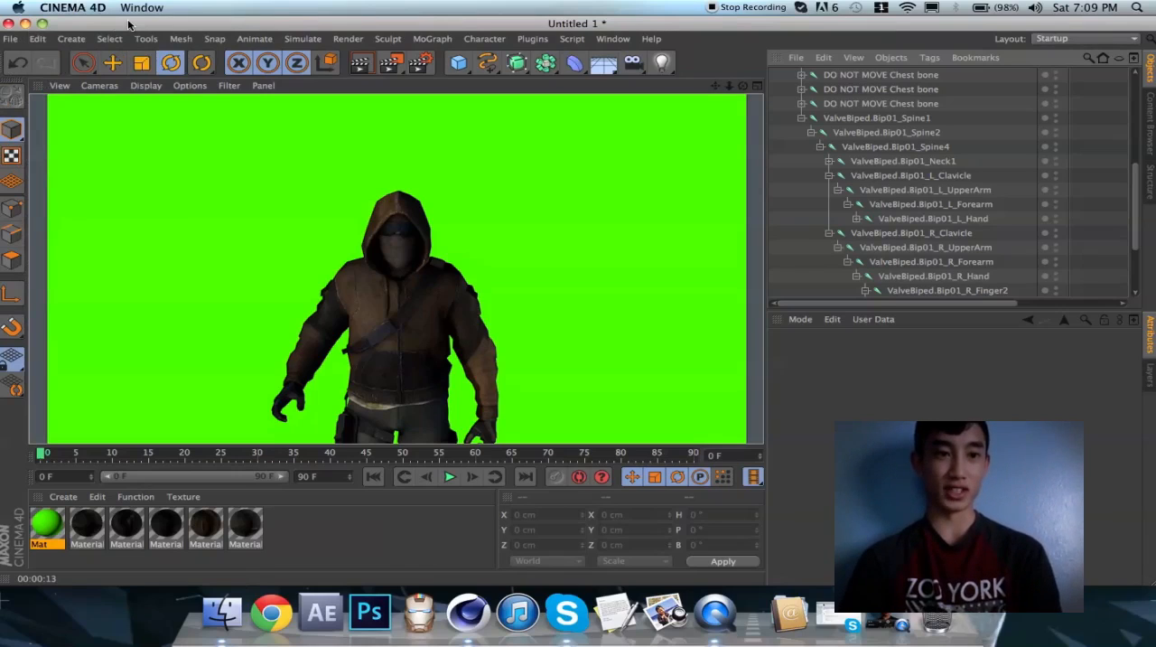
pyautogui.click(59, 6)
pyautogui.click(88, 8)
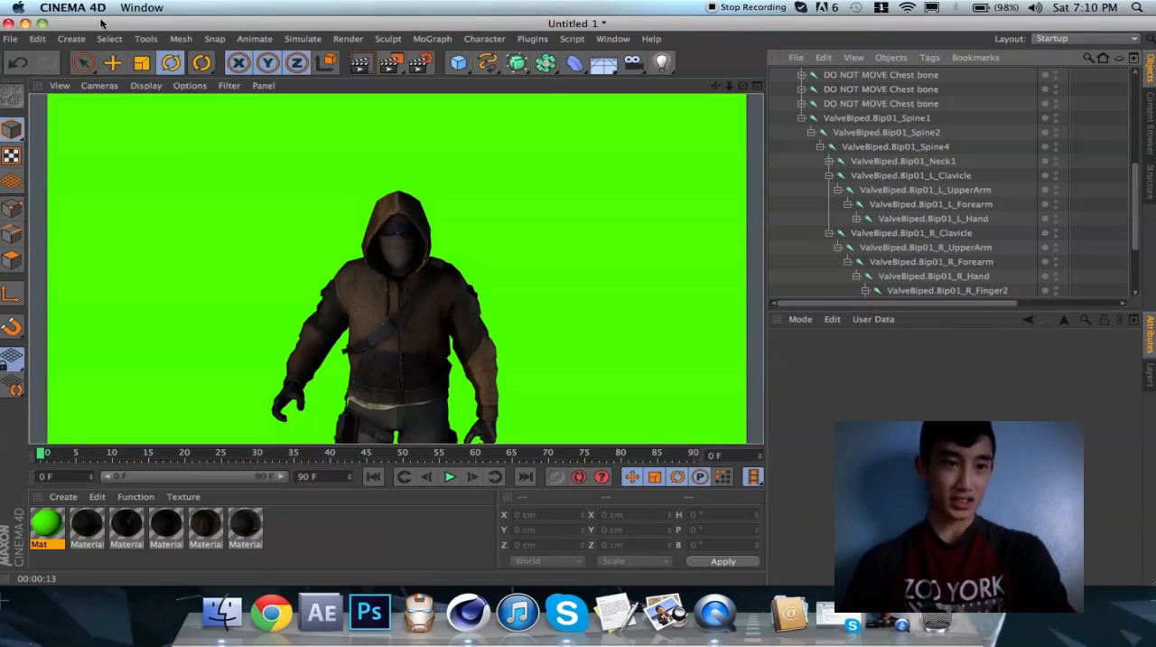
# In CINEMA 4D, open the project KoyanagiMT.c4d from the MotionTrackParts folder on the Desktop
pyautogui.click(11, 38)
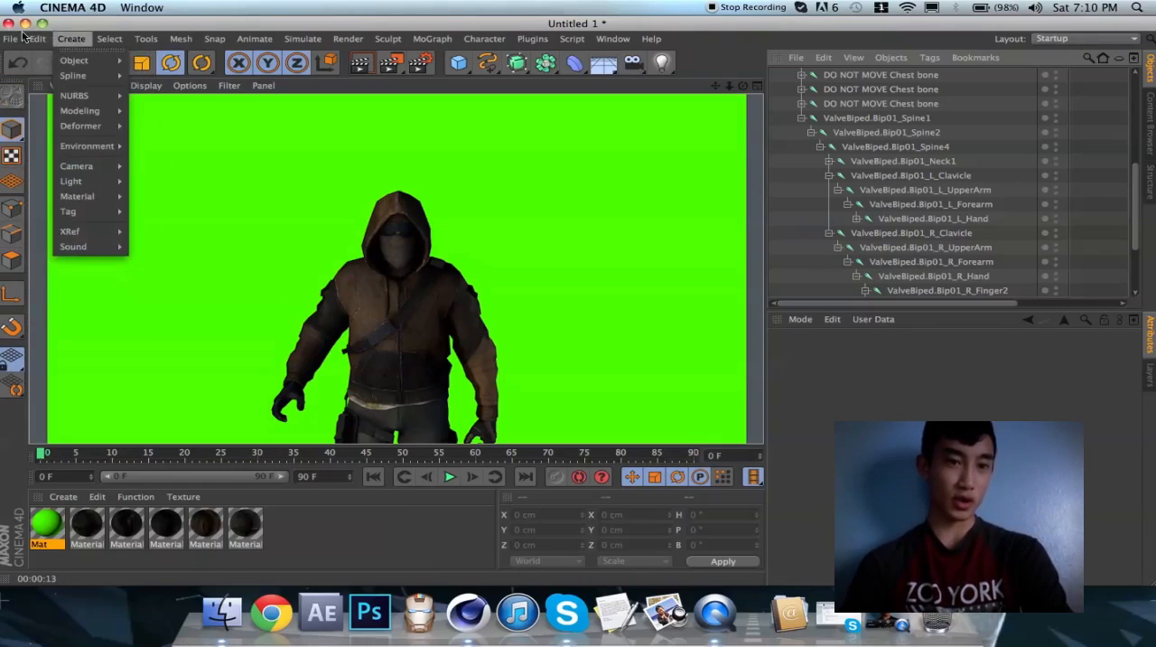
pyautogui.click(36, 76)
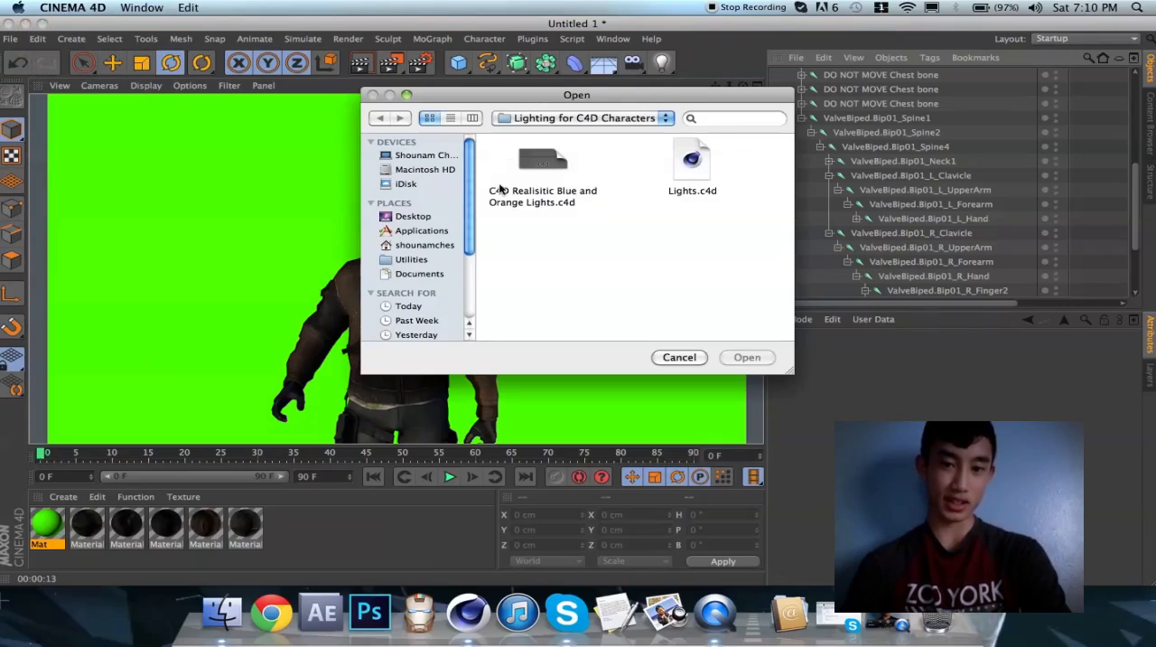
pyautogui.click(408, 216)
pyautogui.scroll(-10, 599, 241)
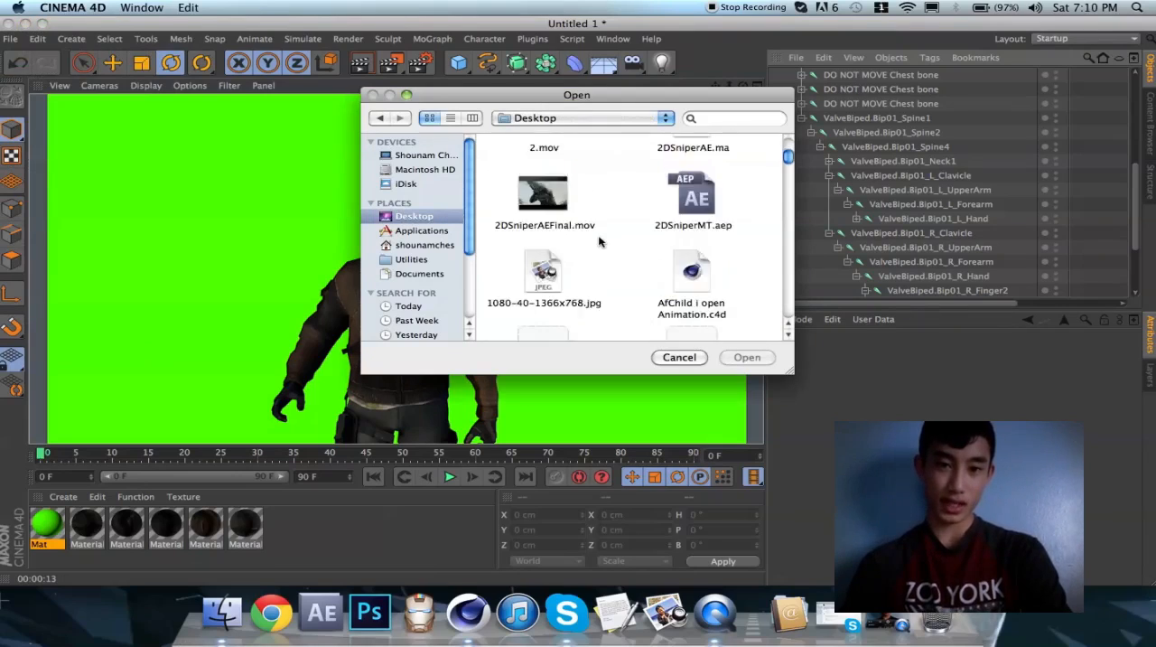
pyautogui.scroll(-10, 599, 241)
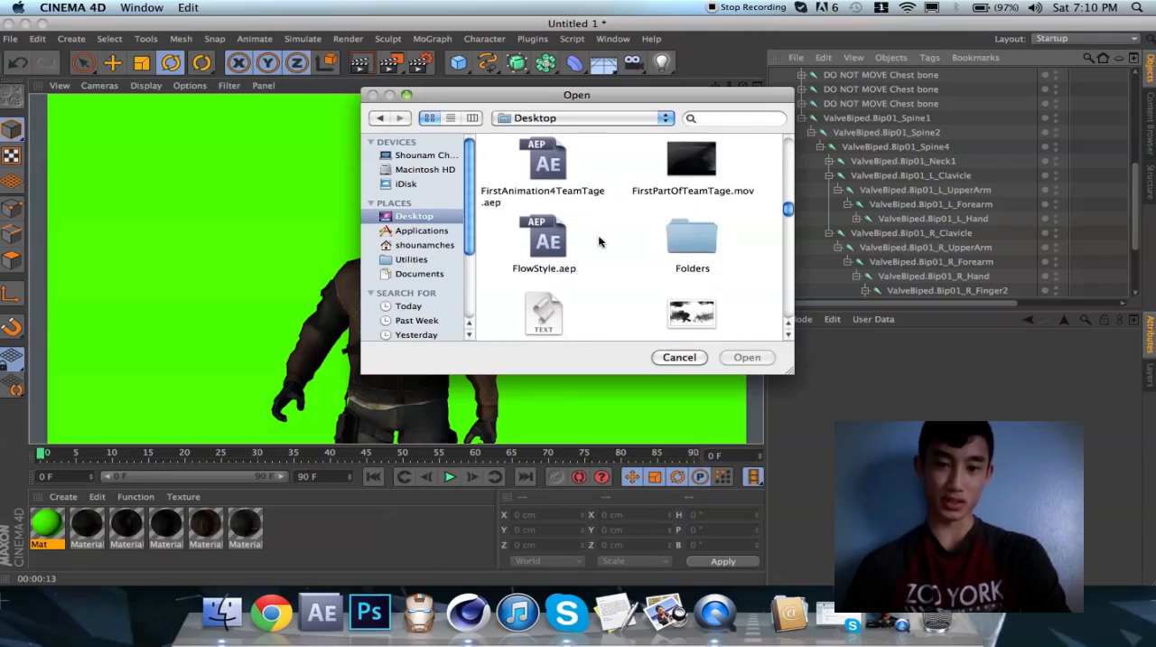
pyautogui.scroll(-5, 599, 241)
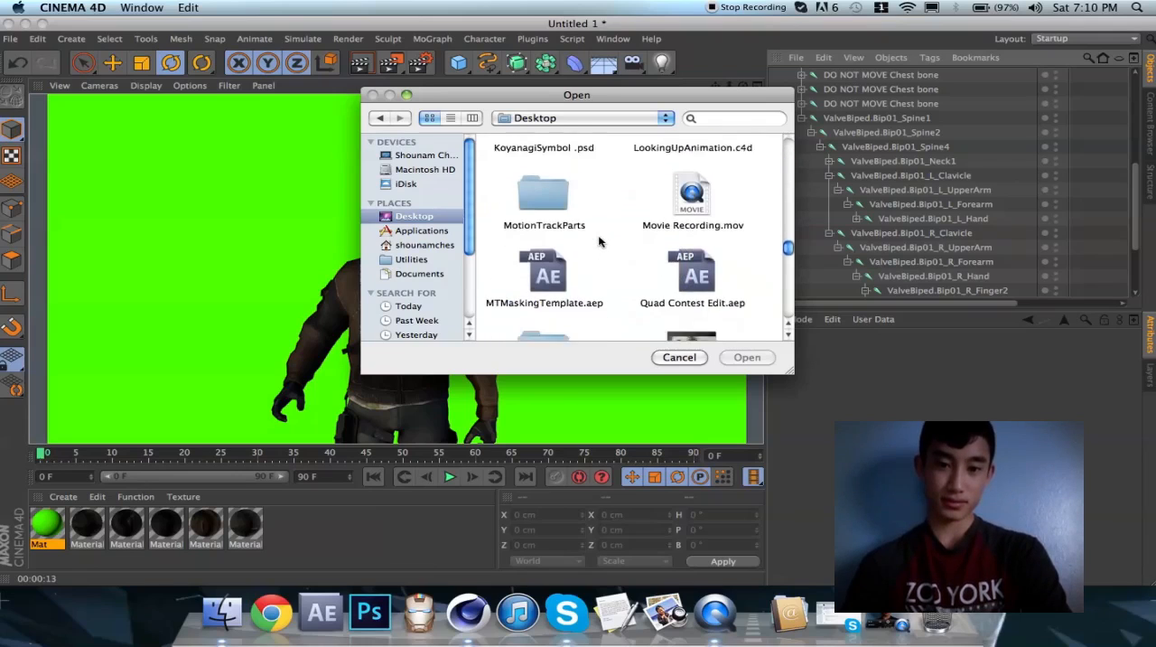
pyautogui.scroll(-5, 584, 236)
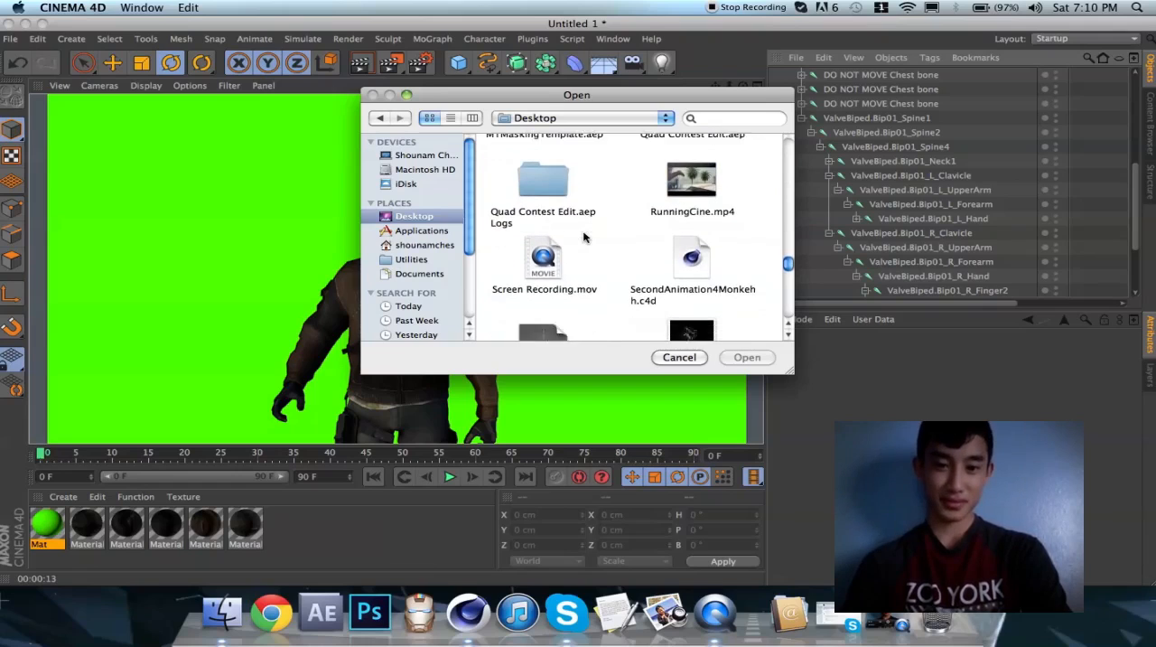
pyautogui.scroll(-10, 583, 237)
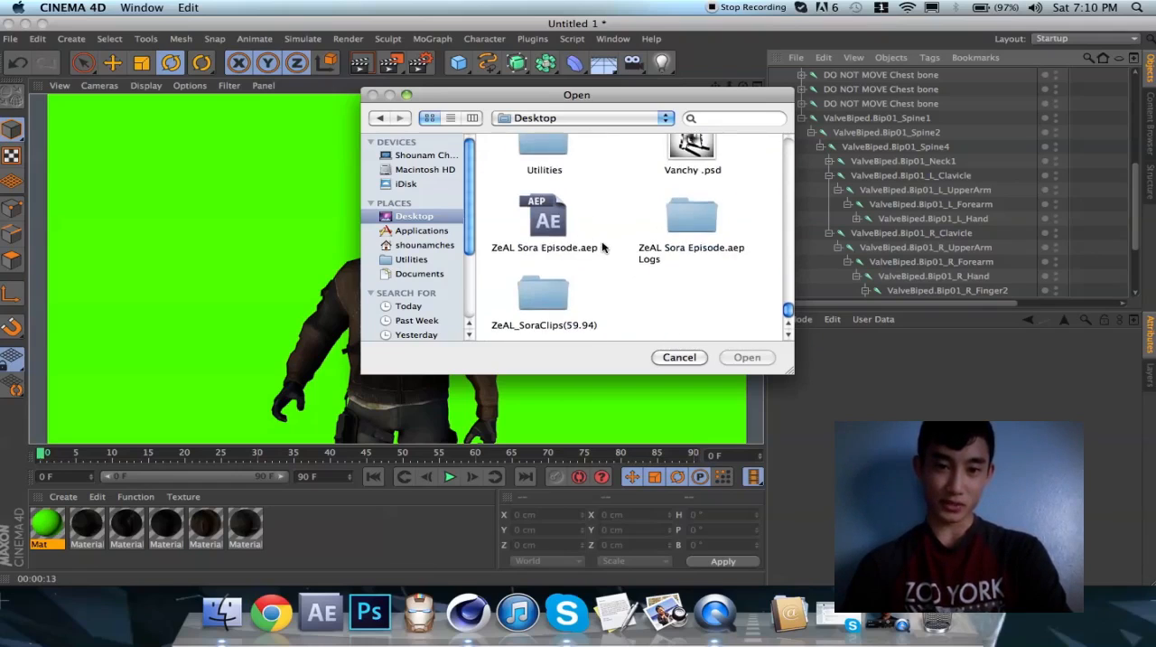
pyautogui.scroll(10, 603, 247)
pyautogui.scroll(4, 603, 247)
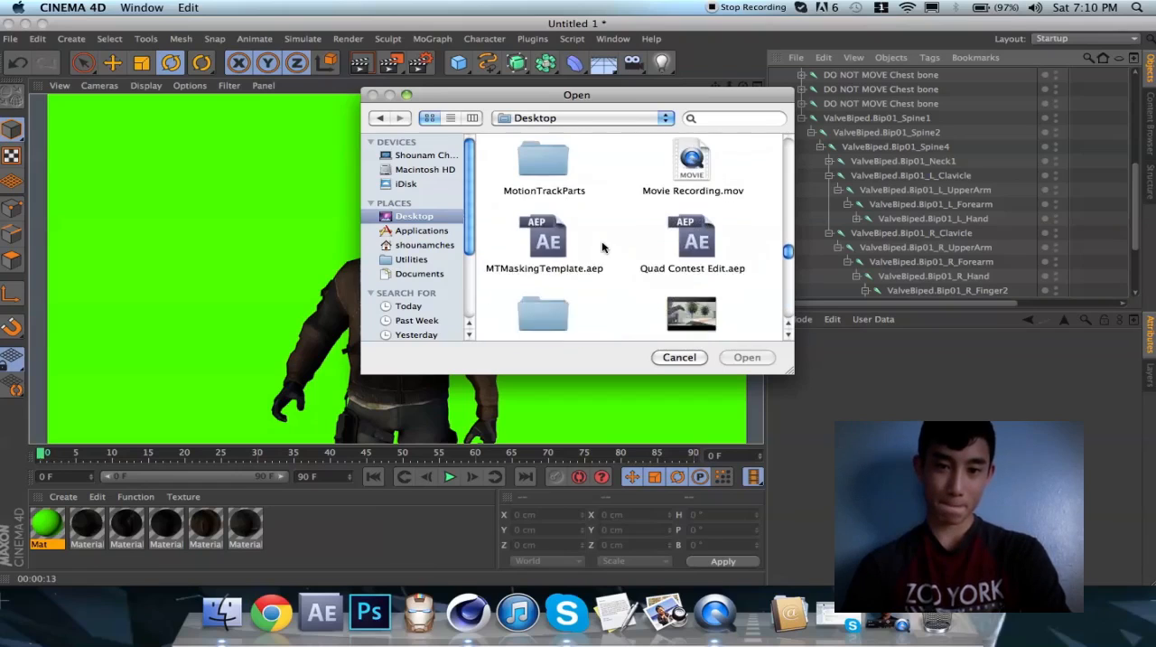
pyautogui.doubleClick(548, 239)
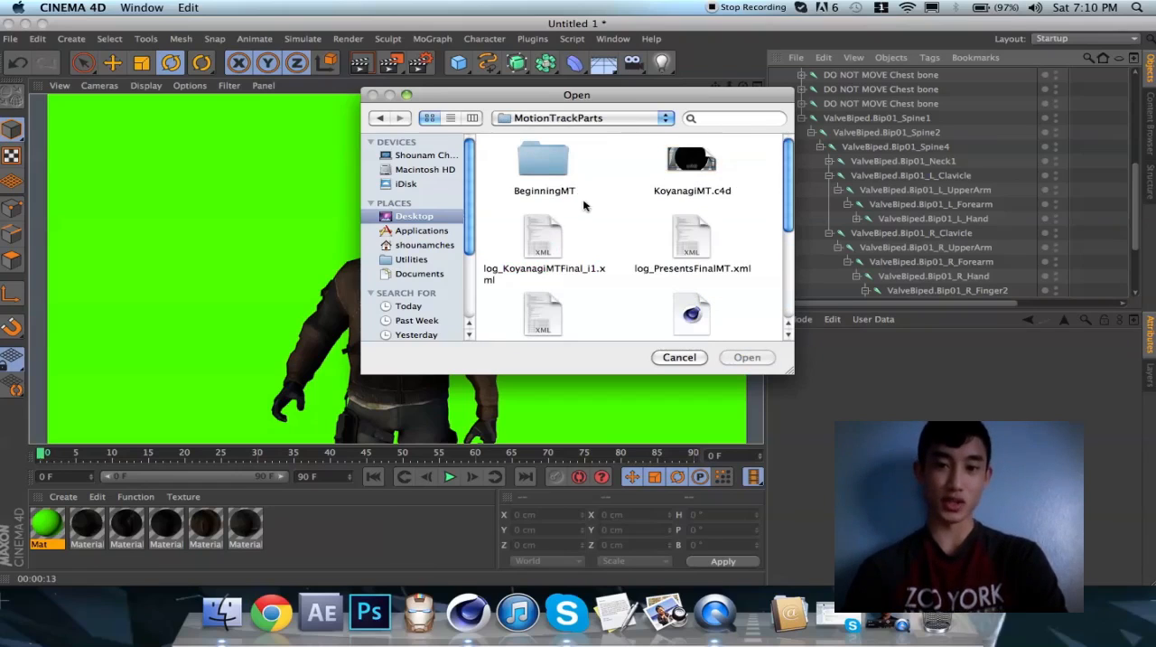
pyautogui.click(708, 162)
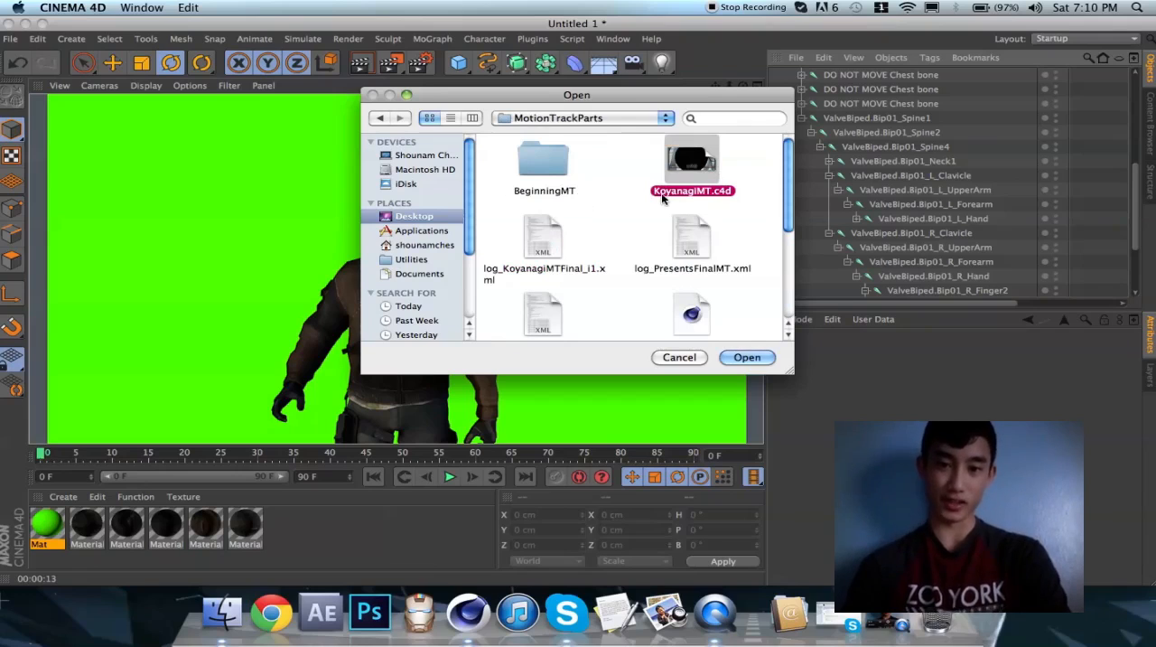
pyautogui.doubleClick(682, 167)
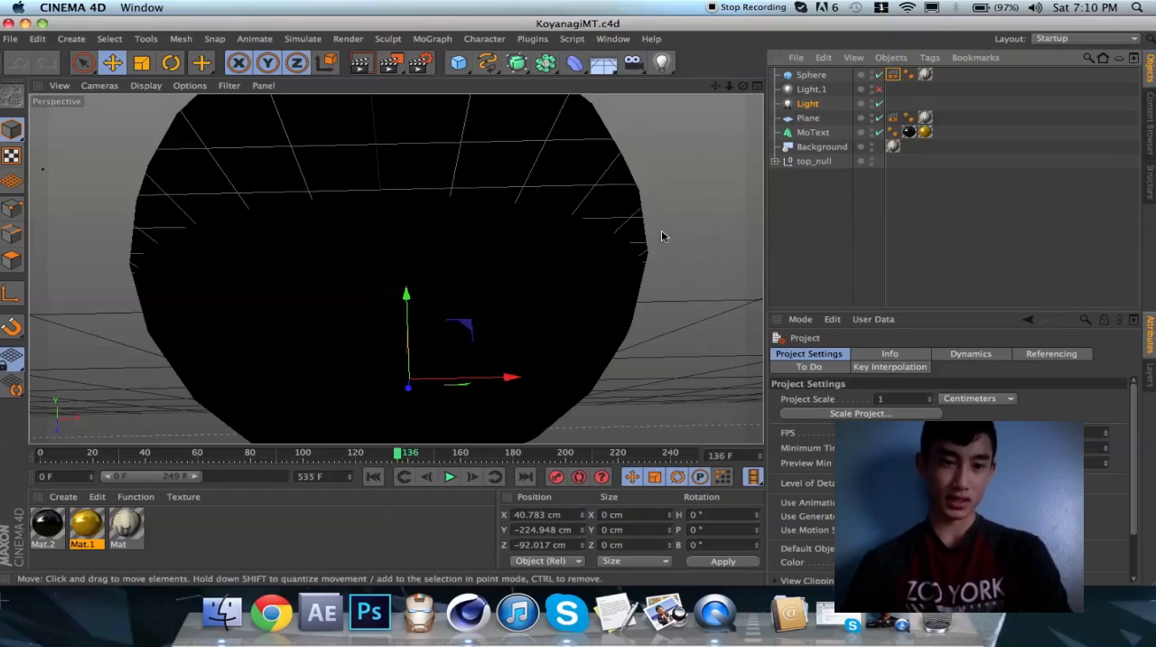
# Render the active view and inspect the color texture of the material Mat
pyautogui.click(363, 62)
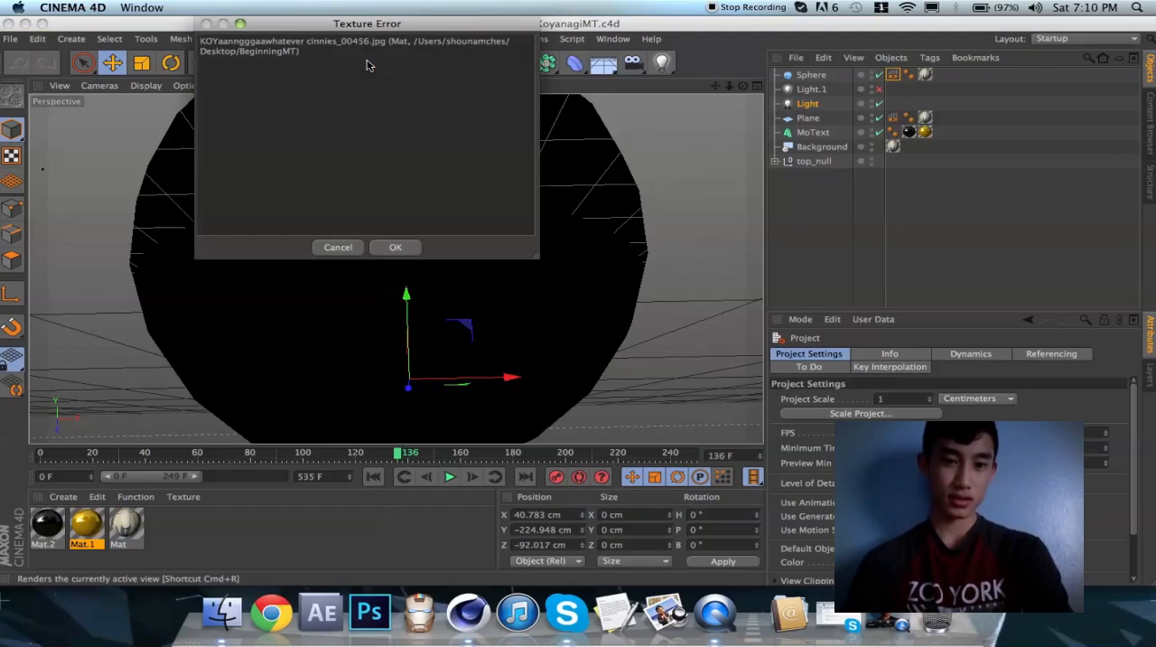
pyautogui.press('Return')
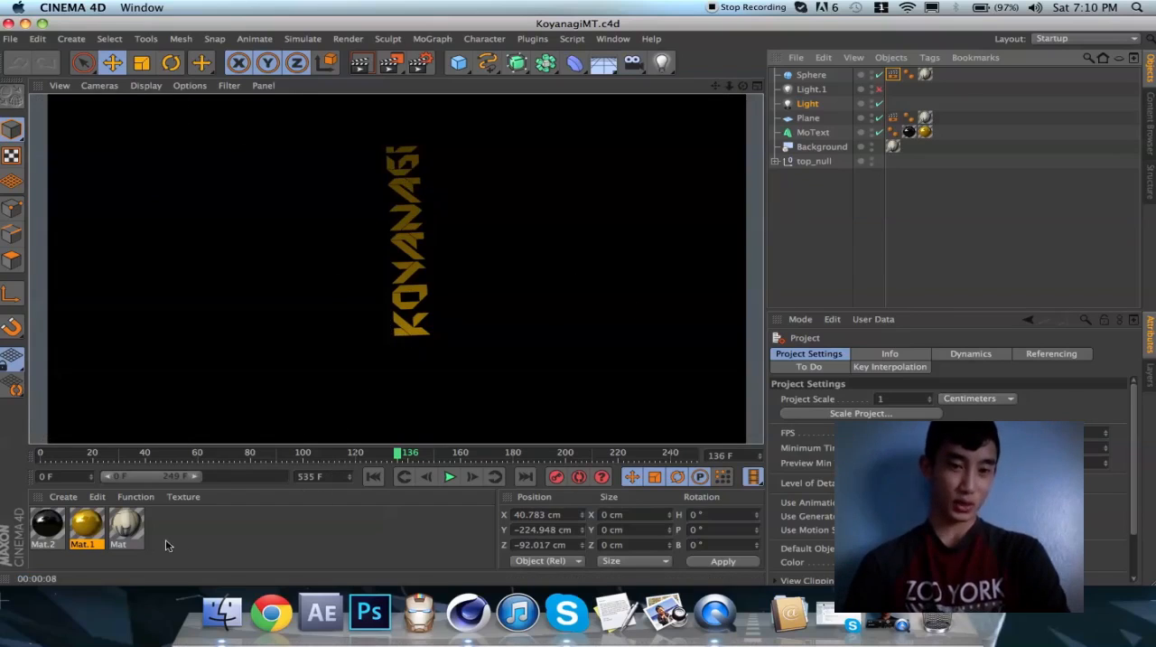
pyautogui.doubleClick(126, 525)
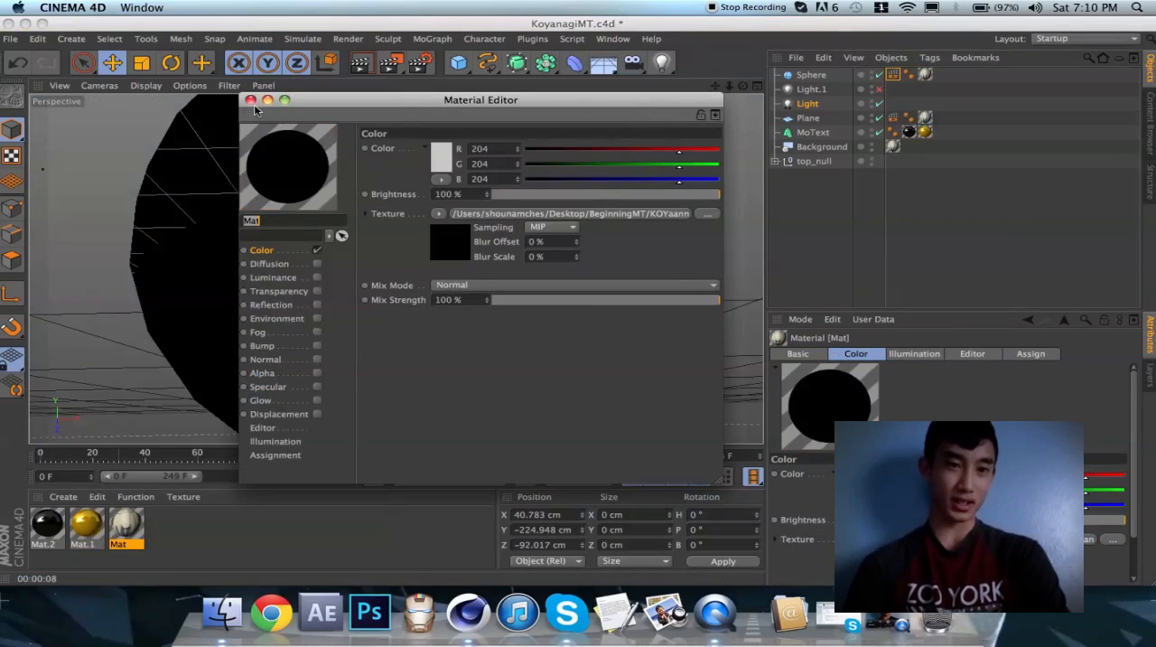
pyautogui.click(251, 99)
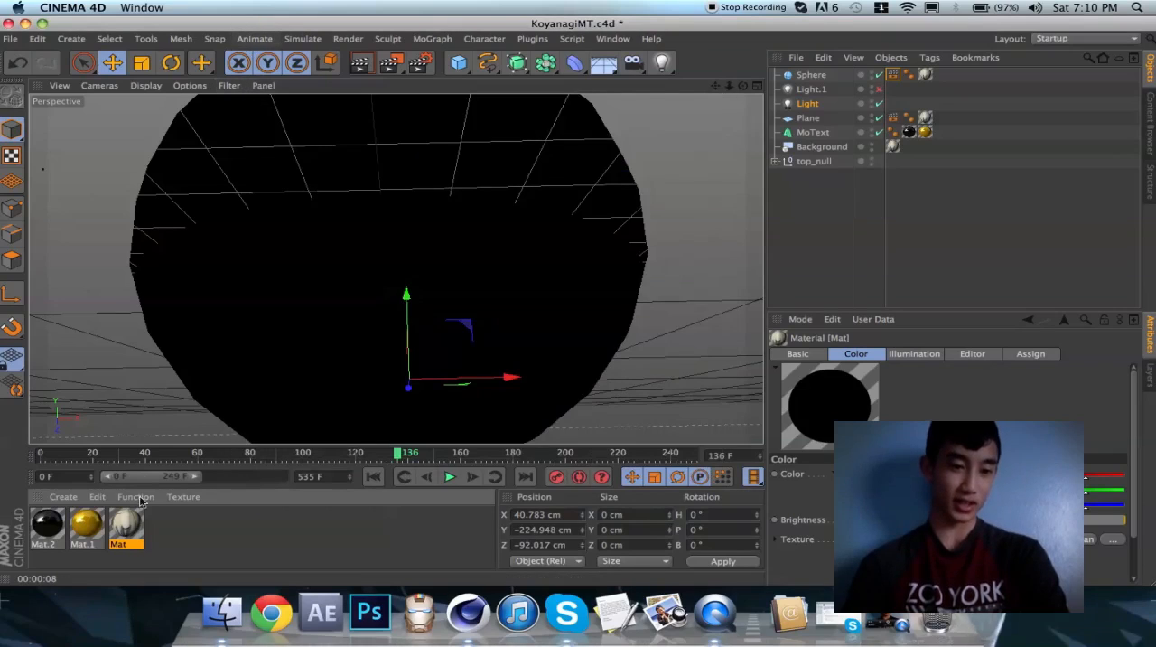
# Load the BeginningMT image ending in cinnies_00456.jpg as Mat's color texture, declining to copy it to the project location
pyautogui.doubleClick(126, 525)
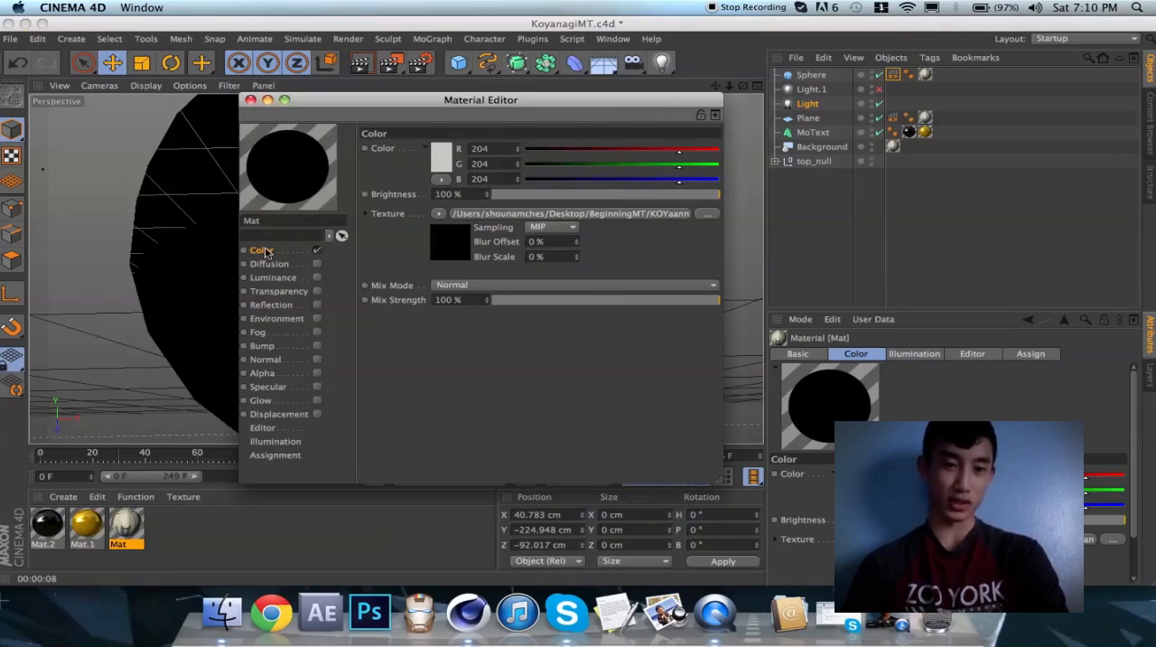
pyautogui.click(439, 215)
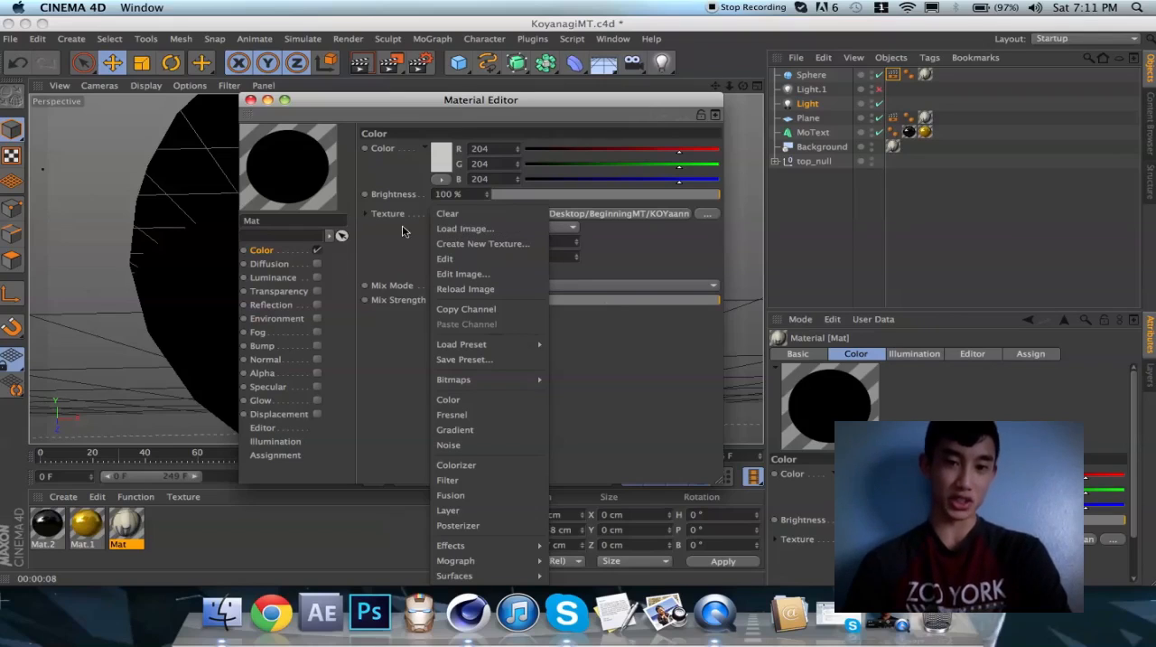
pyautogui.click(463, 231)
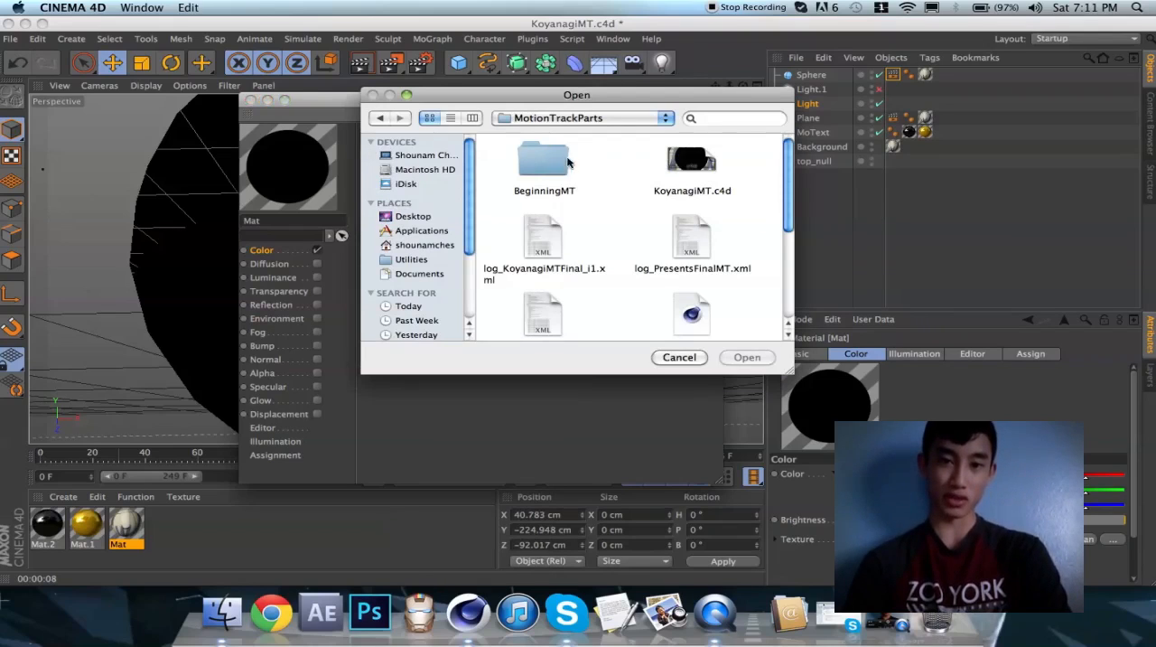
pyautogui.click(559, 118)
pyautogui.click(559, 119)
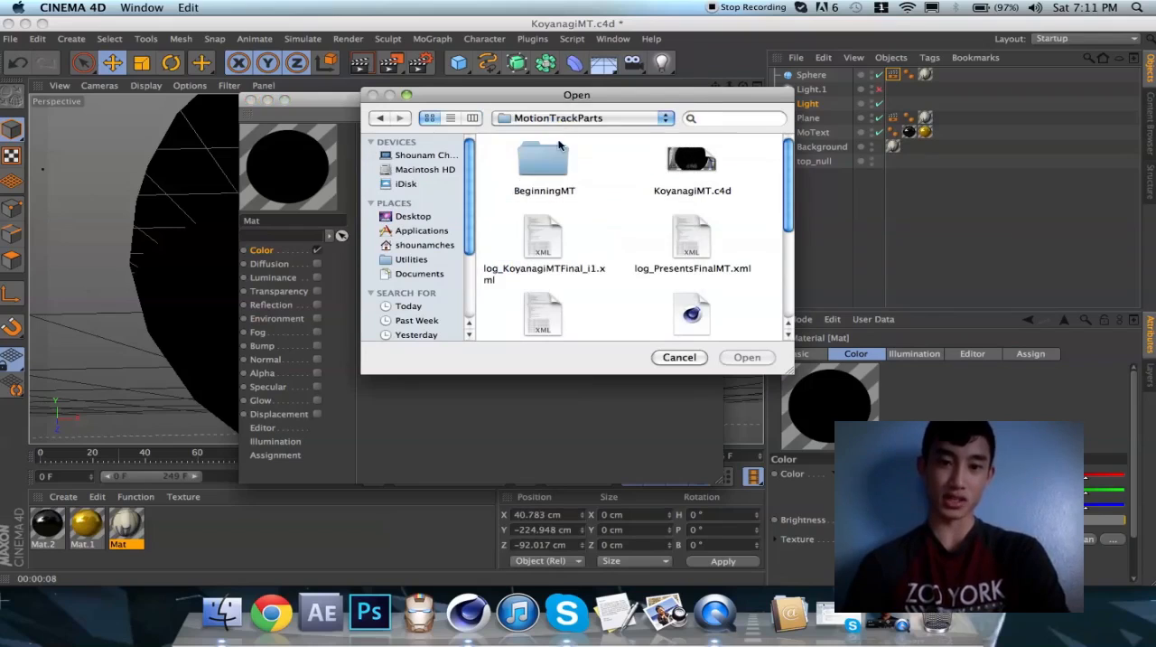
pyautogui.scroll(-3, 583, 239)
pyautogui.scroll(3, 583, 240)
pyautogui.click(543, 161)
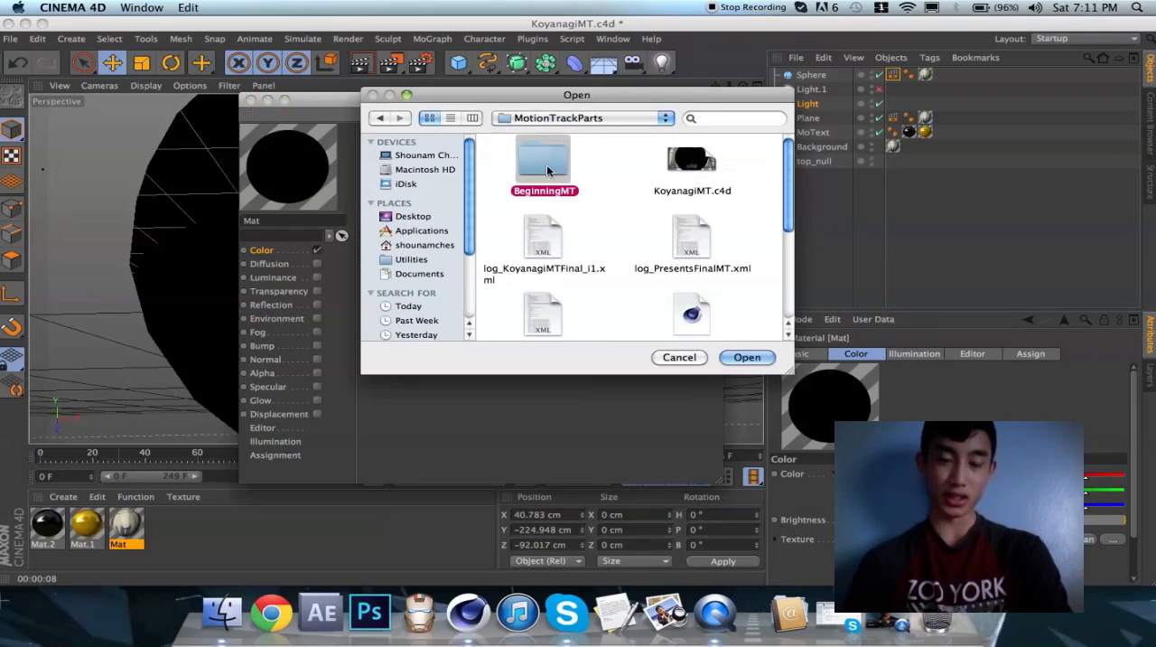
pyautogui.doubleClick(531, 165)
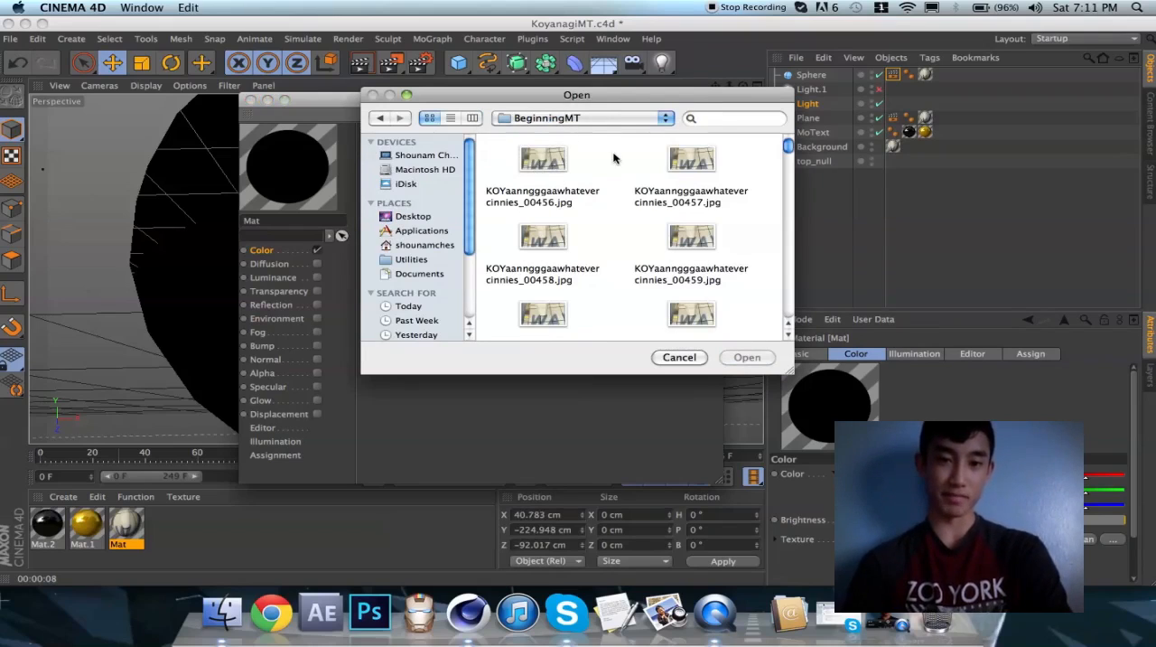
pyautogui.click(545, 161)
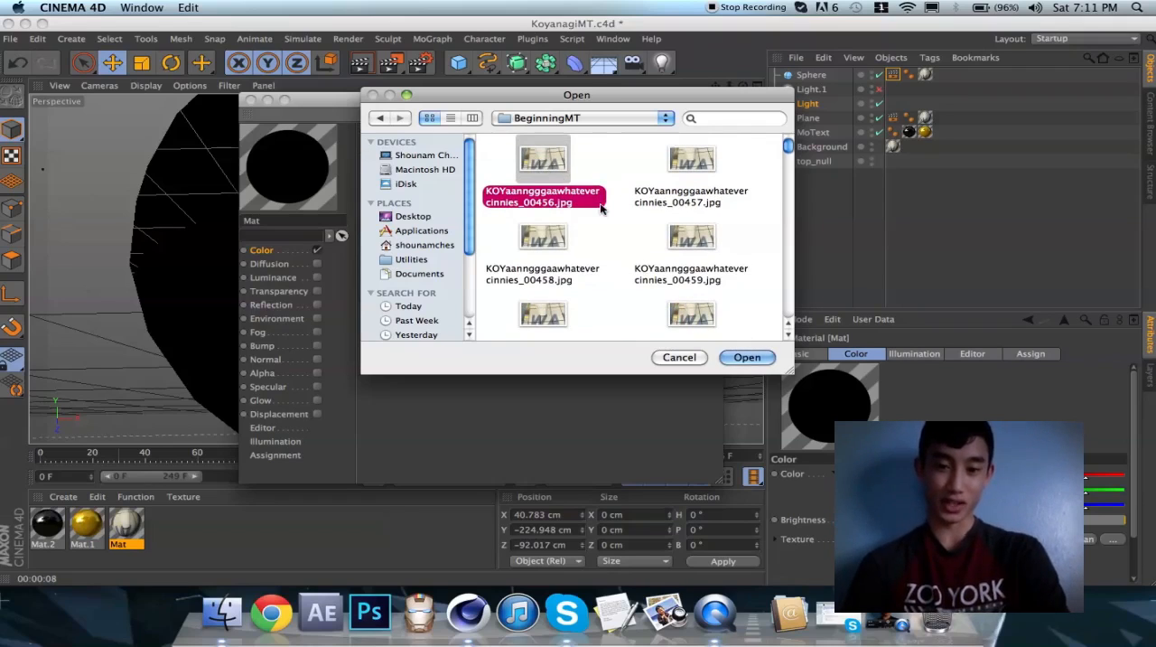
pyautogui.doubleClick(536, 165)
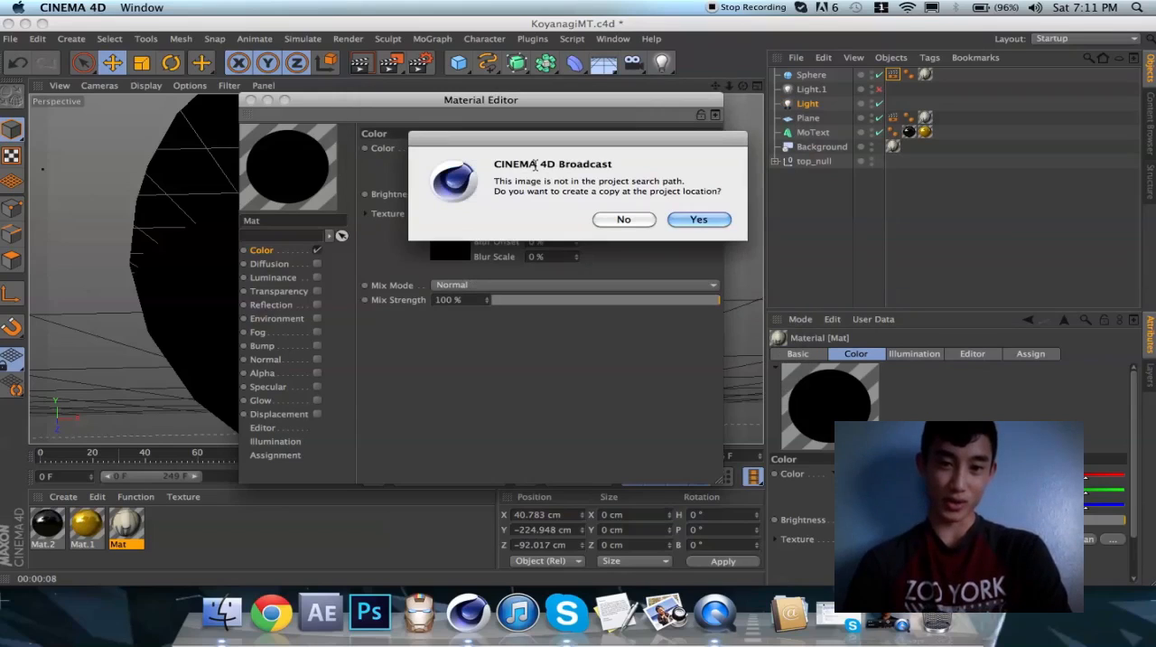
pyautogui.click(635, 217)
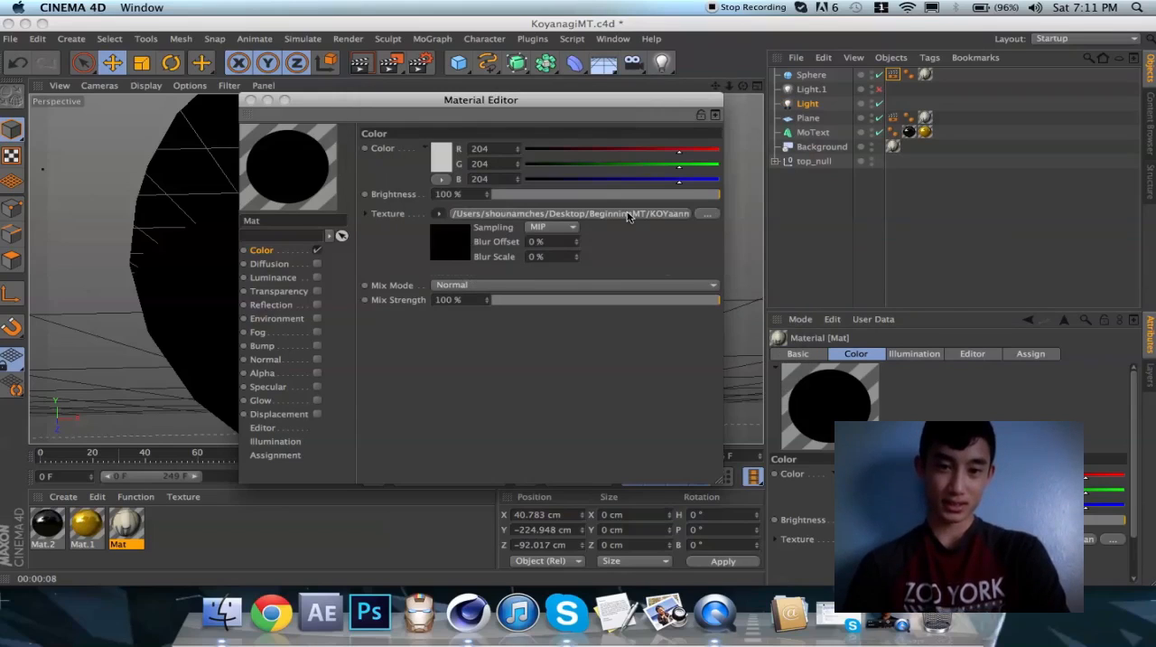
# Calculate the movie frame range of Mat's color texture image sequence and scrub the timeline to frame 158 to check the footage
pyautogui.click(561, 220)
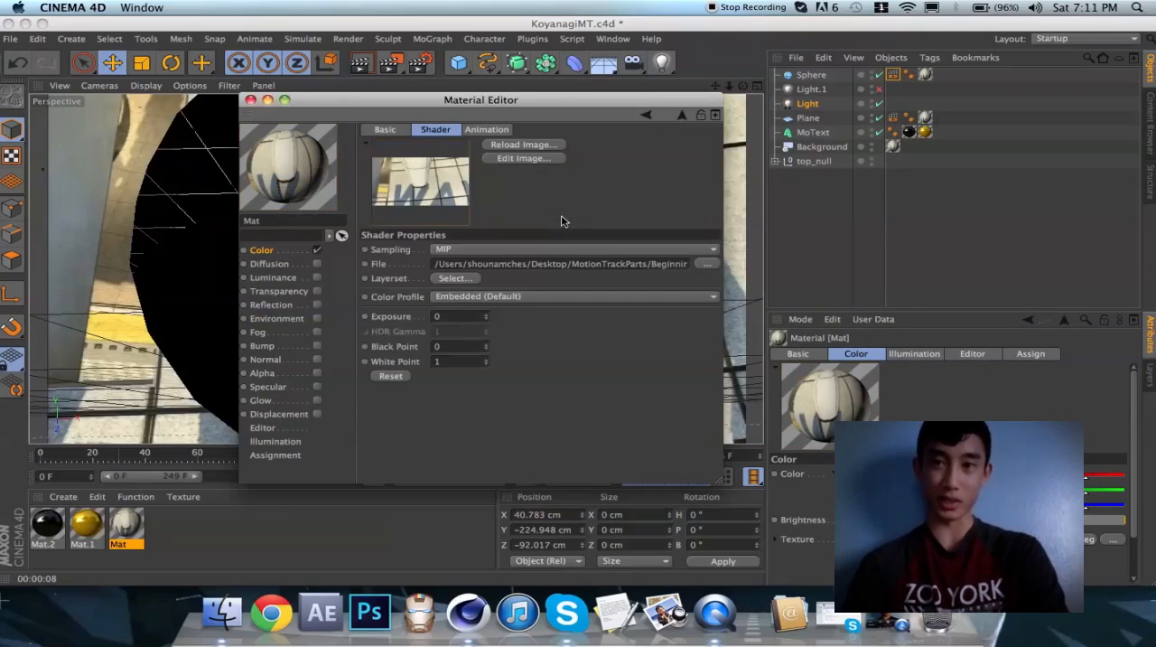
pyautogui.click(483, 131)
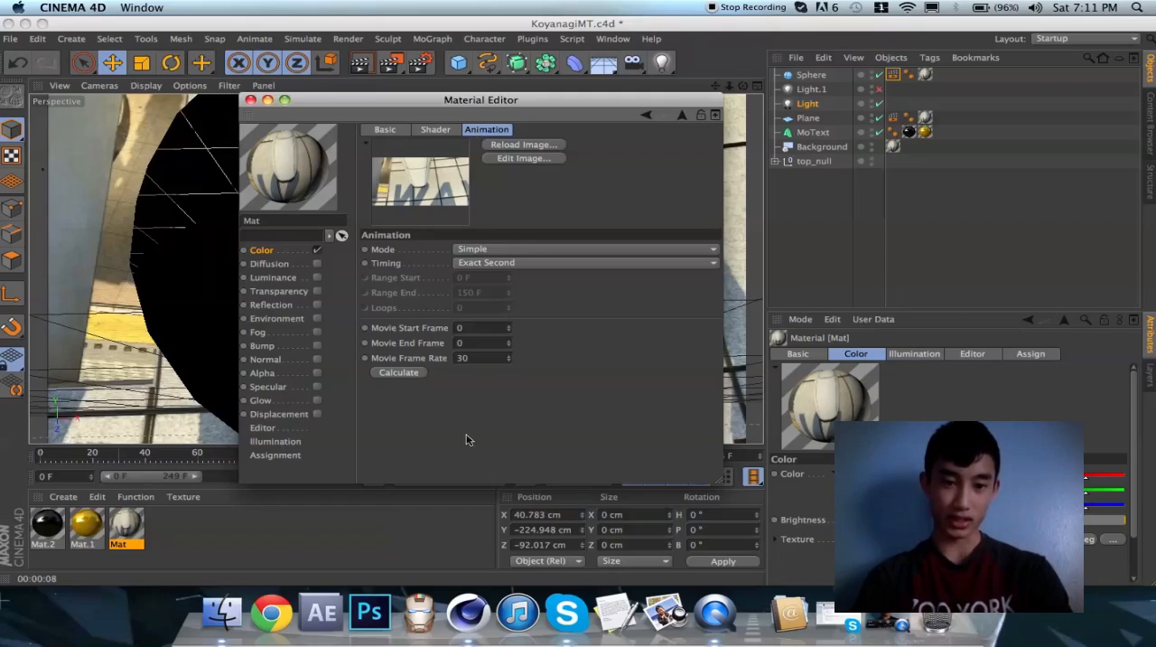
pyautogui.click(405, 378)
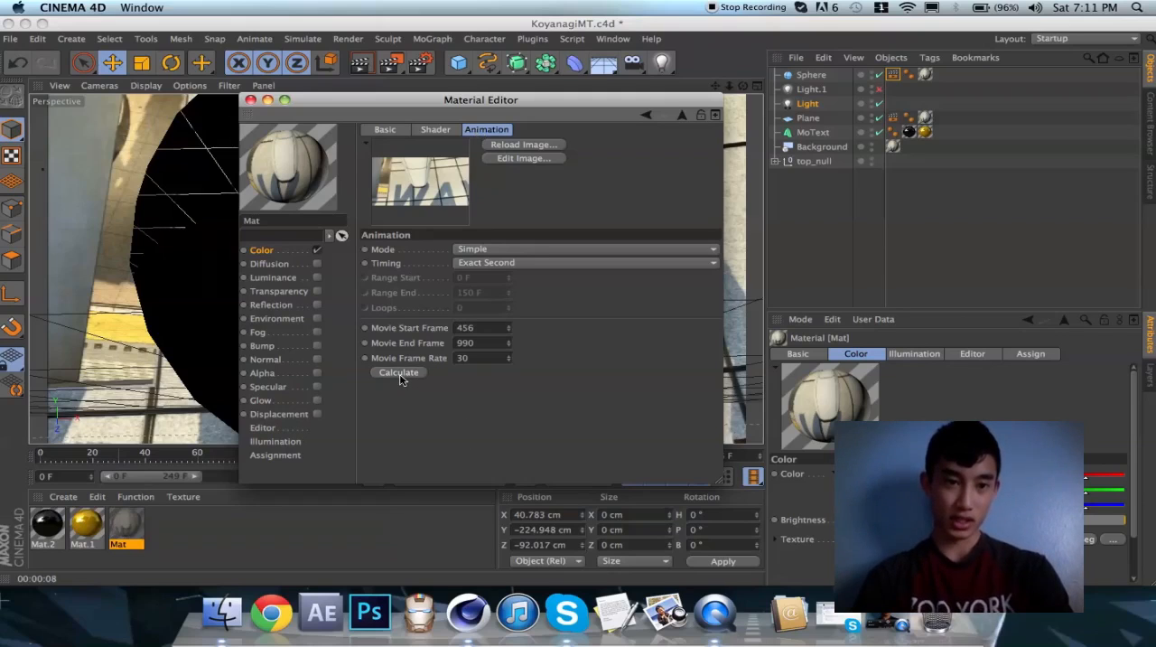
pyautogui.click(250, 99)
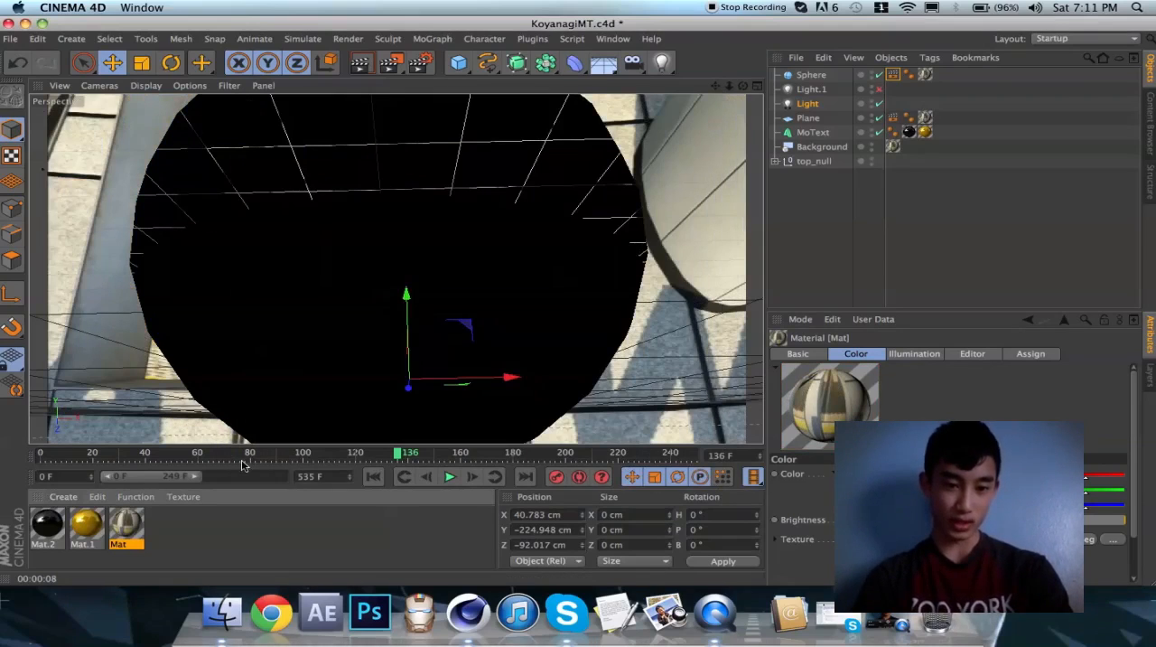
pyautogui.moveTo(361, 446); pyautogui.dragTo(40, 456)
pyautogui.moveTo(216, 463); pyautogui.dragTo(455, 476)
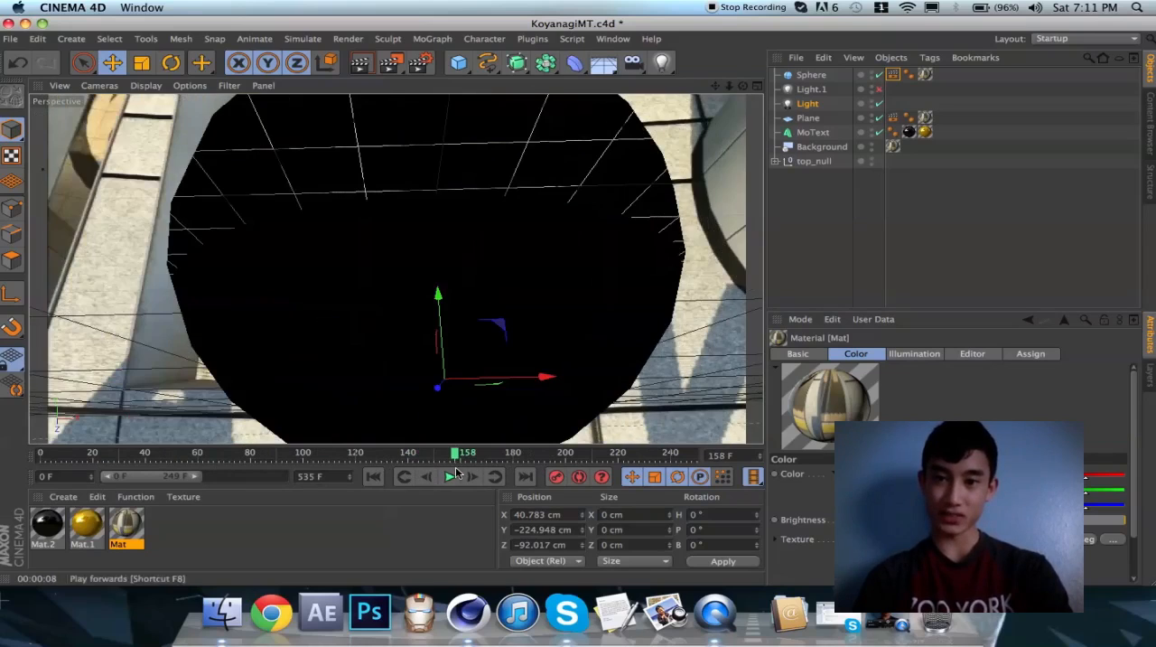
# Check what lies behind the Sphere by hiding it in the viewport and showing it again, and inspect Light.1
pyautogui.click(810, 75)
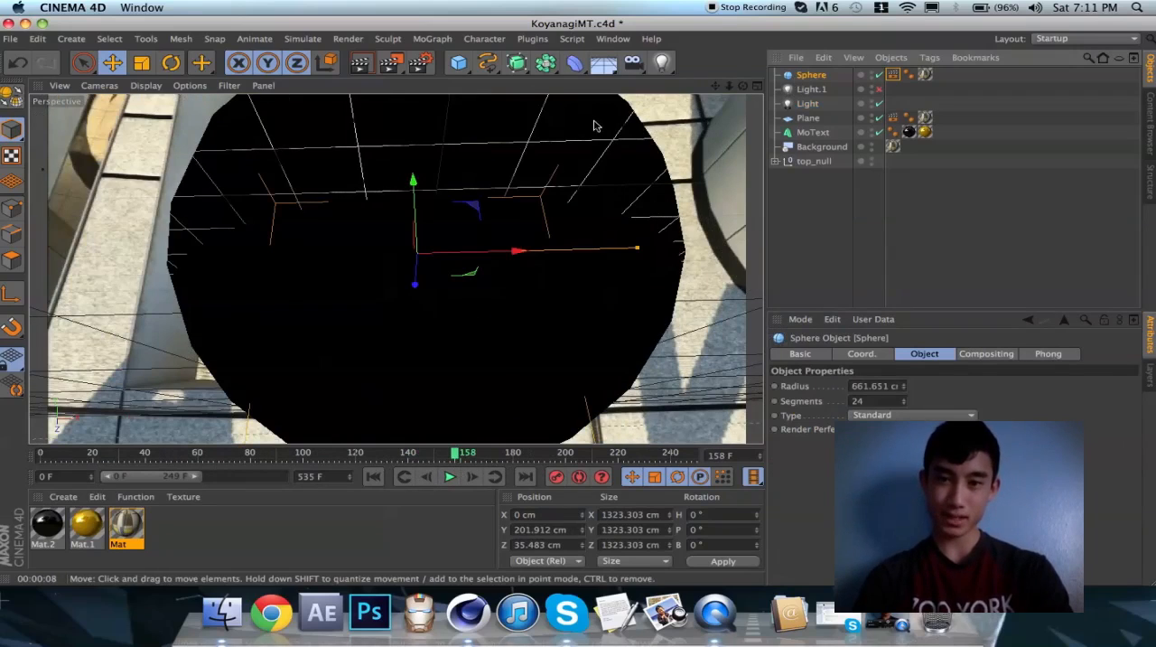
pyautogui.click(873, 74)
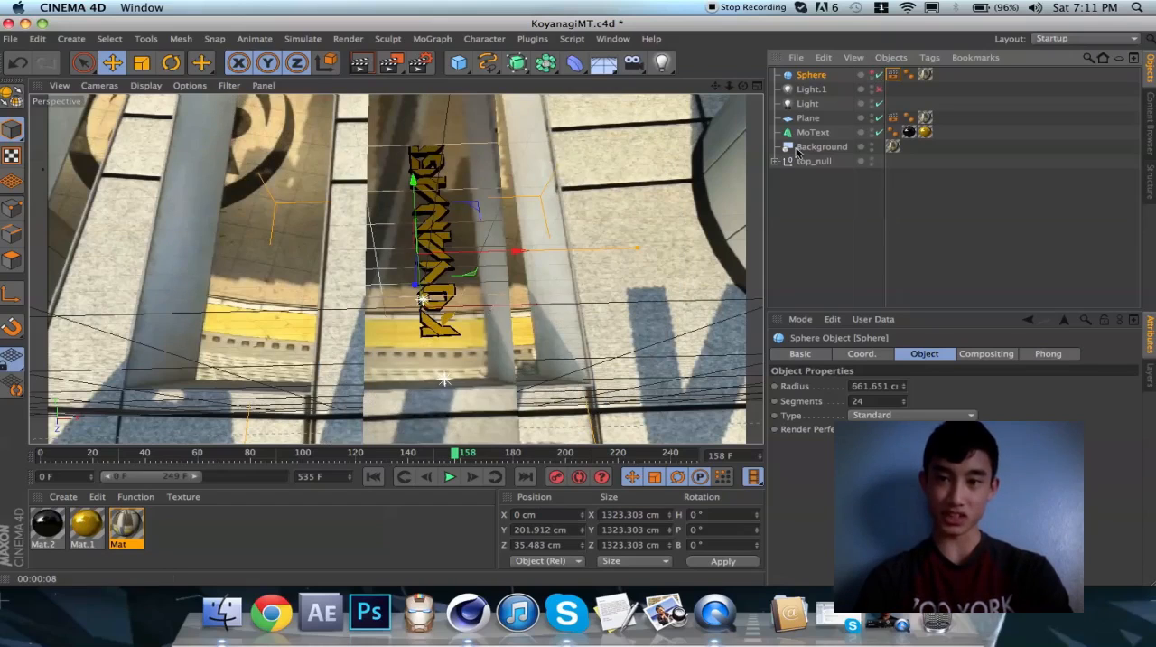
pyautogui.click(872, 74)
pyautogui.click(878, 89)
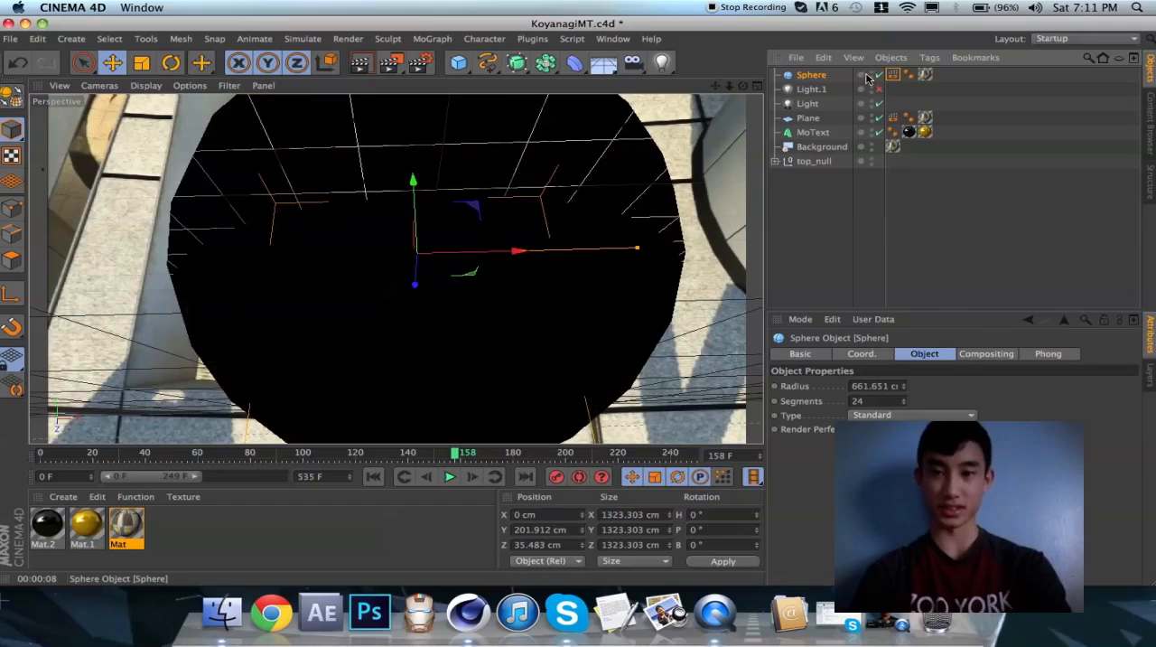
pyautogui.click(810, 89)
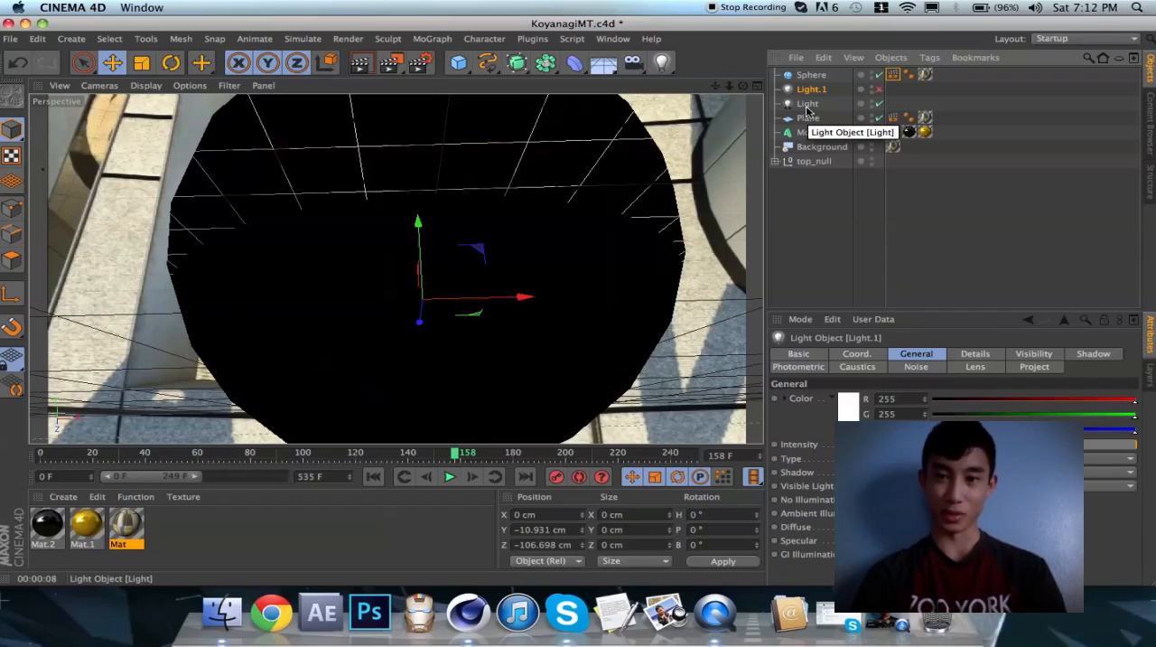
# Replace the text of the MoText object with UNOMEEDITS
pyautogui.click(809, 118)
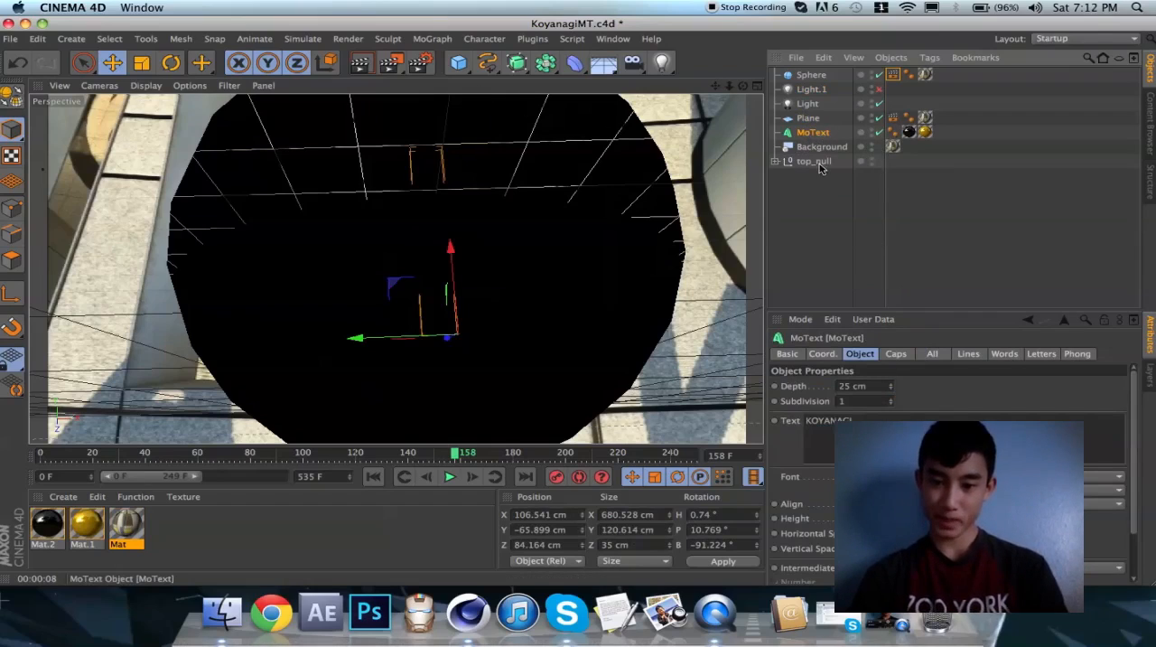
pyautogui.click(853, 420)
pyautogui.click(860, 354)
pyautogui.press('super+a')
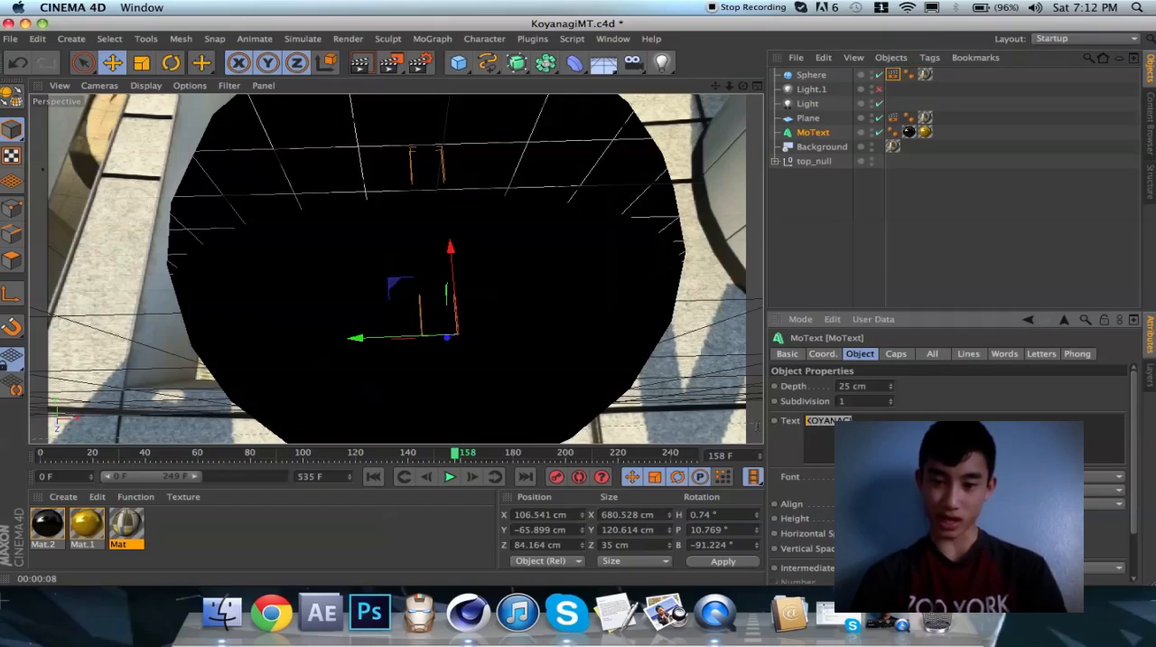
pyautogui.moveTo(895, 421); pyautogui.dragTo(736, 429)
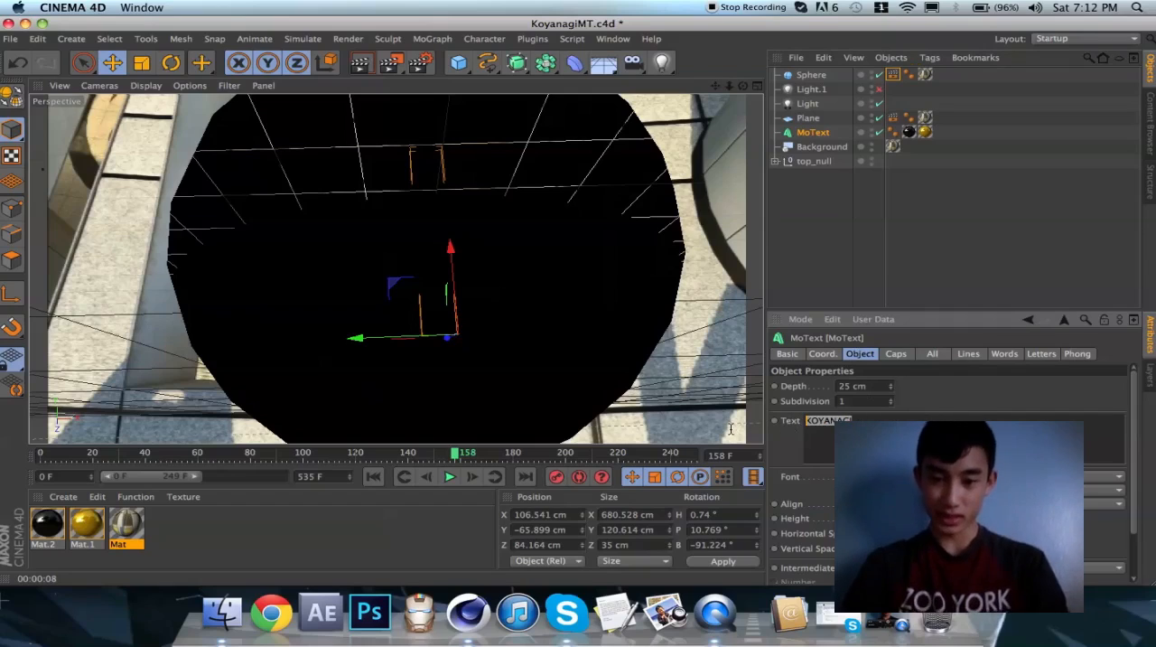
pyautogui.press('BackSpace')
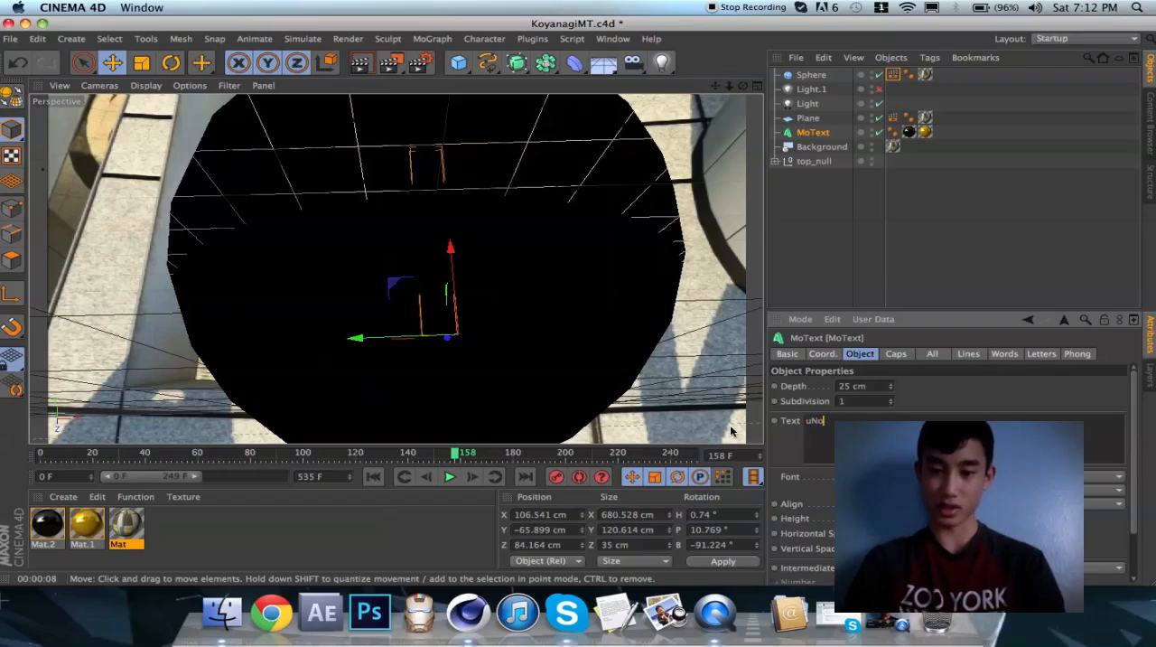
pyautogui.press('BackSpace')
pyautogui.press('BackSpace')
pyautogui.write('NOMEEDITS')
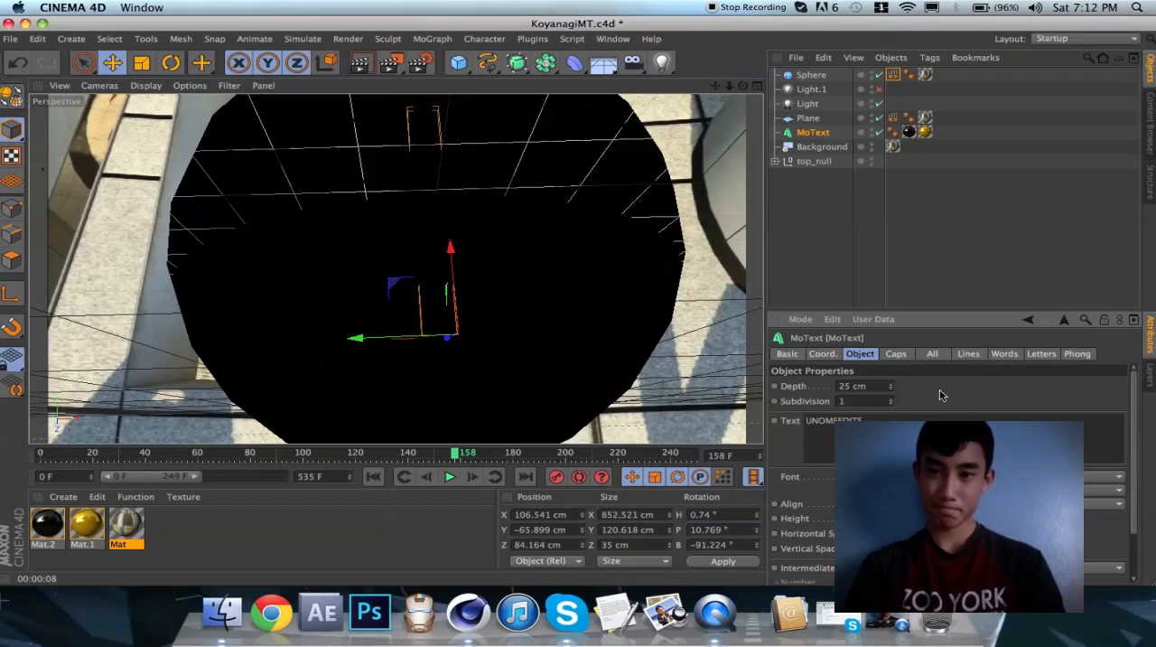
# Hide the Sphere in the viewport and review the Background, Plane, MoText and Sphere objects
pyautogui.click(878, 89)
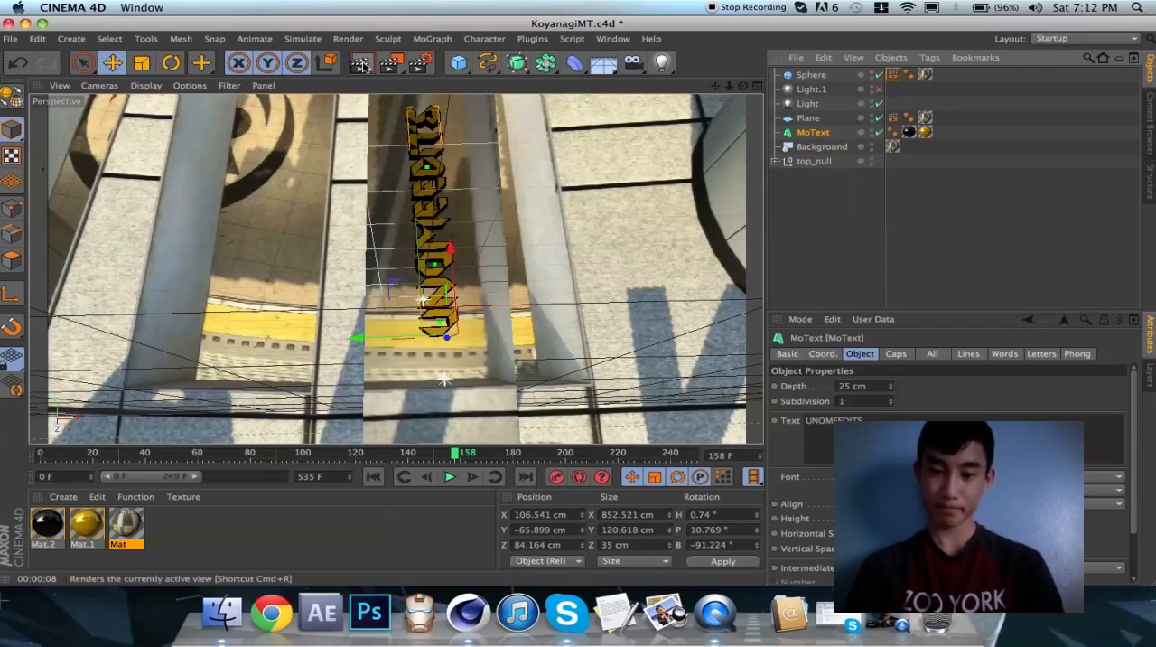
pyautogui.click(863, 421)
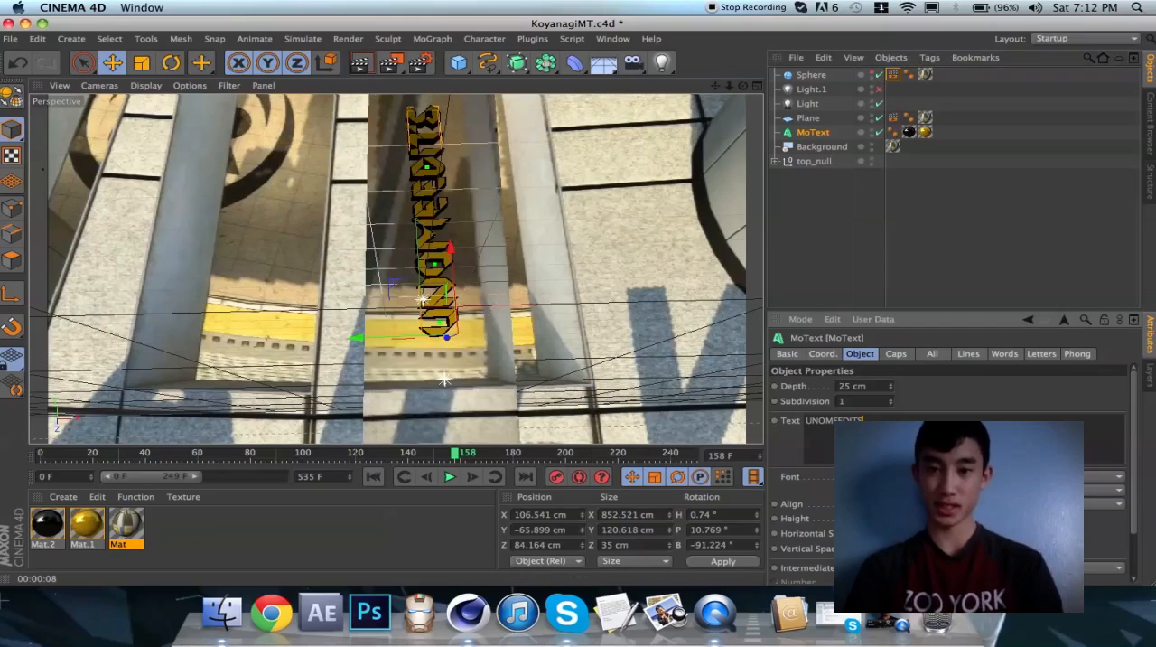
pyautogui.click(817, 147)
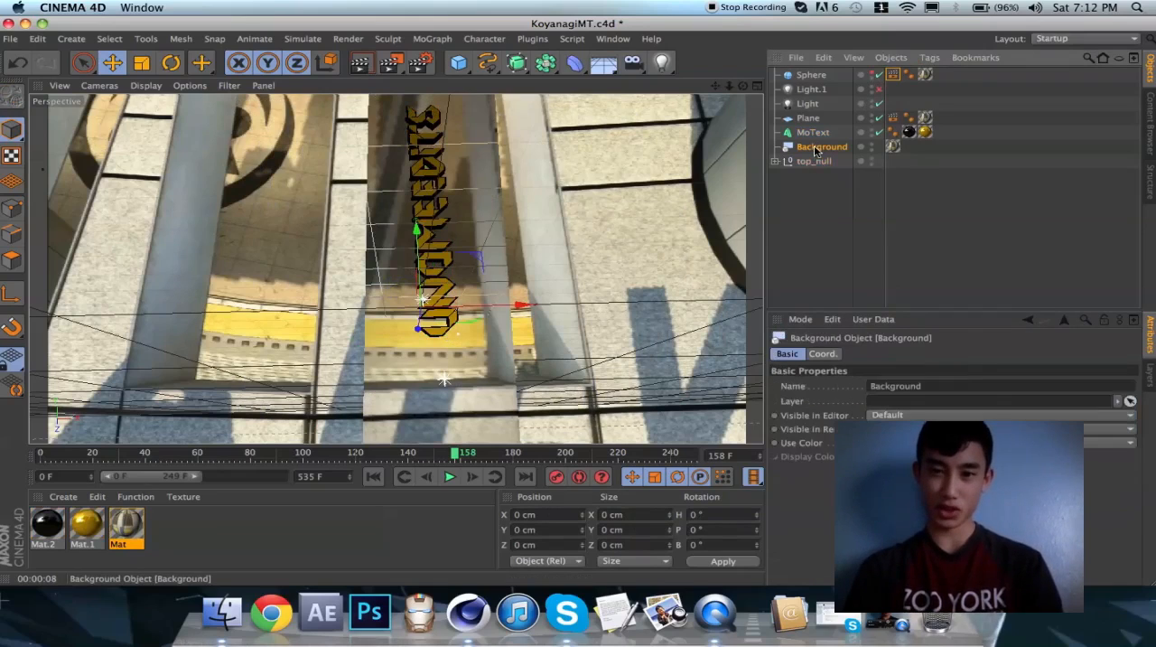
pyautogui.click(813, 133)
pyautogui.click(810, 118)
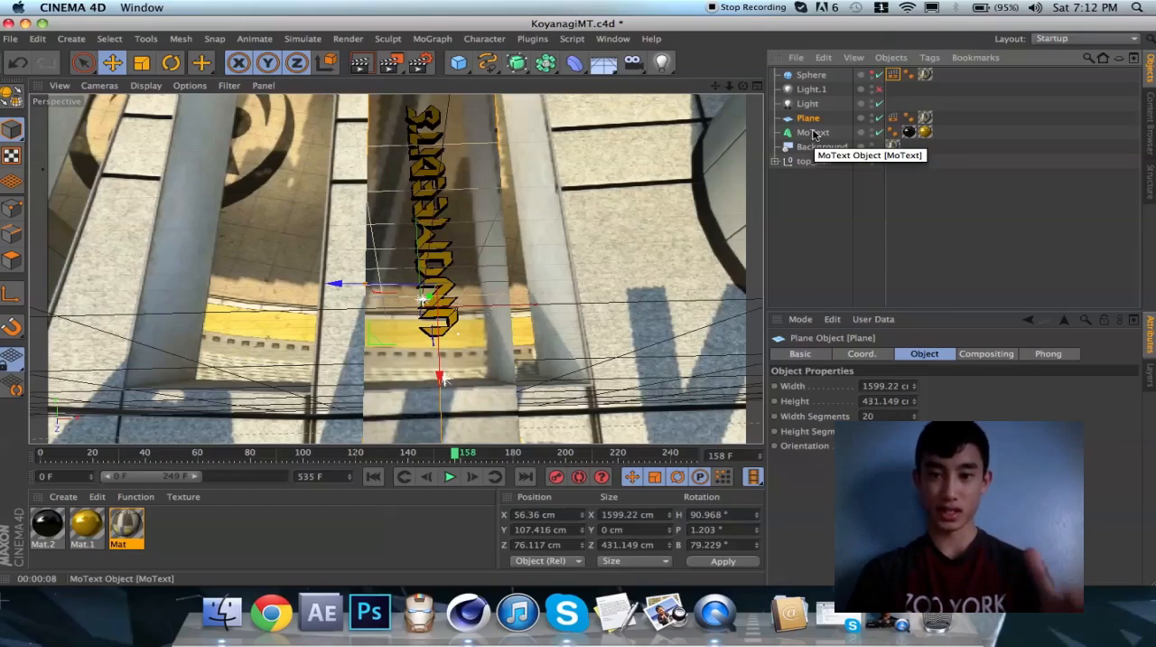
pyautogui.click(813, 133)
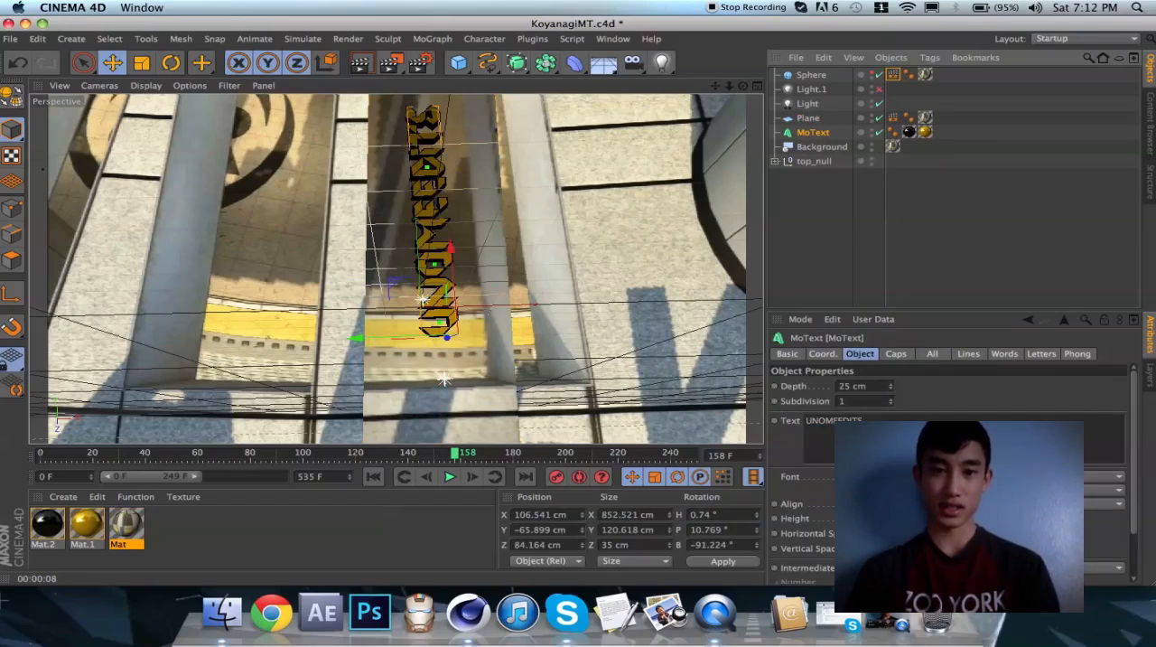
pyautogui.click(811, 76)
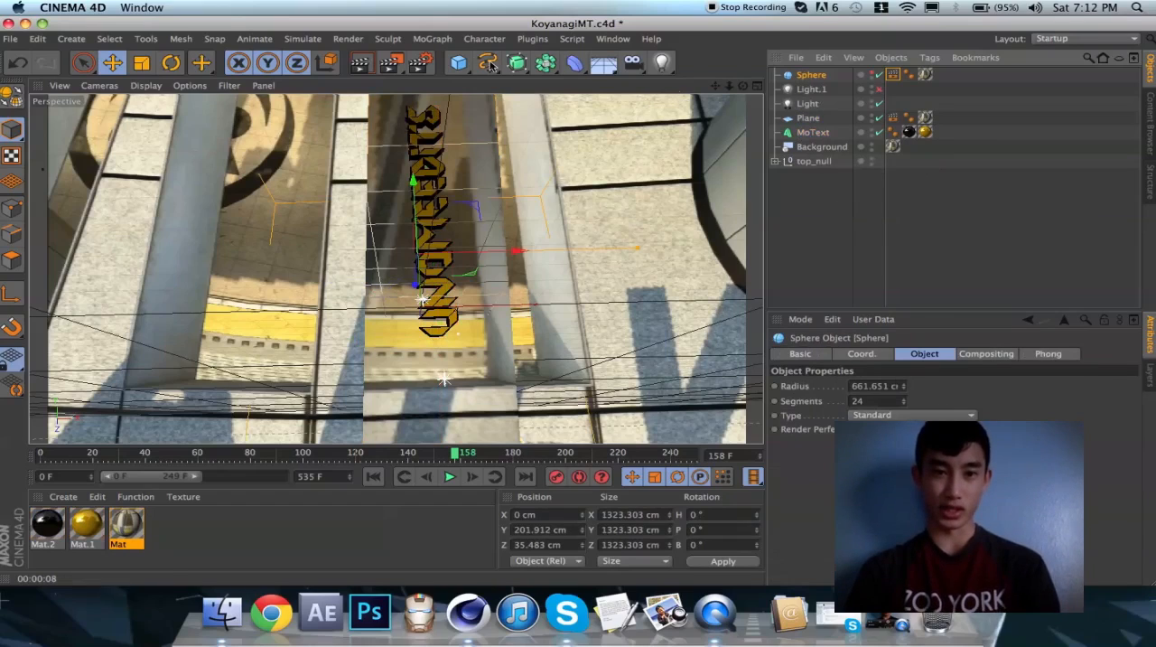
# Open the render output settings and set the frame range to Preview Range
pyautogui.click(421, 65)
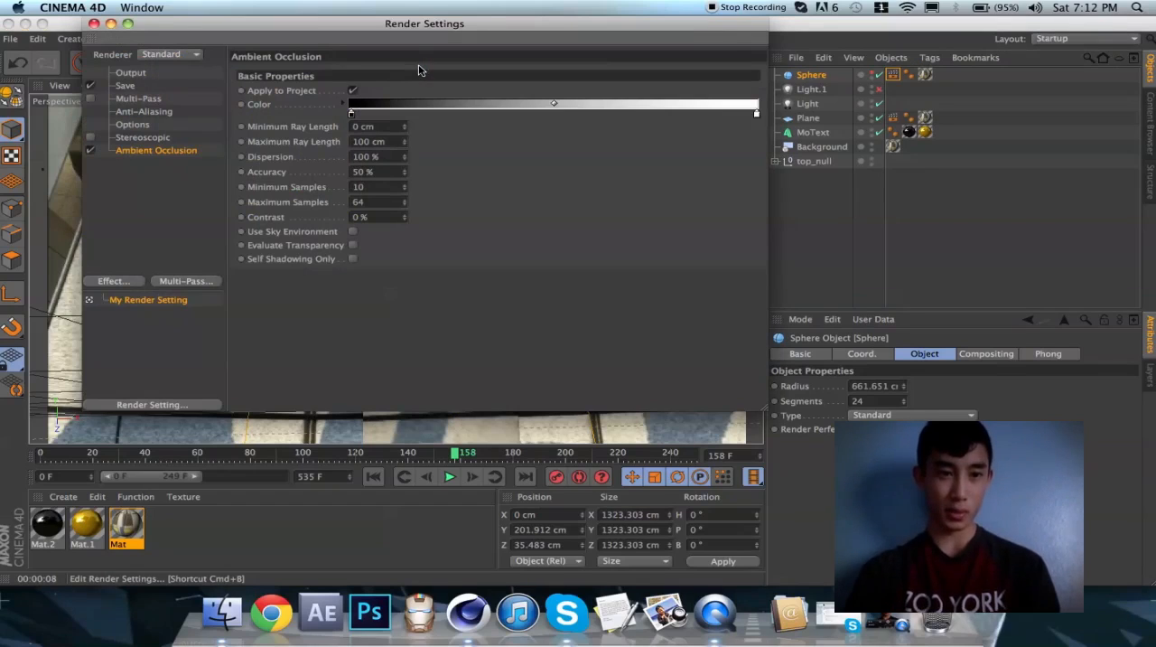
pyautogui.click(131, 74)
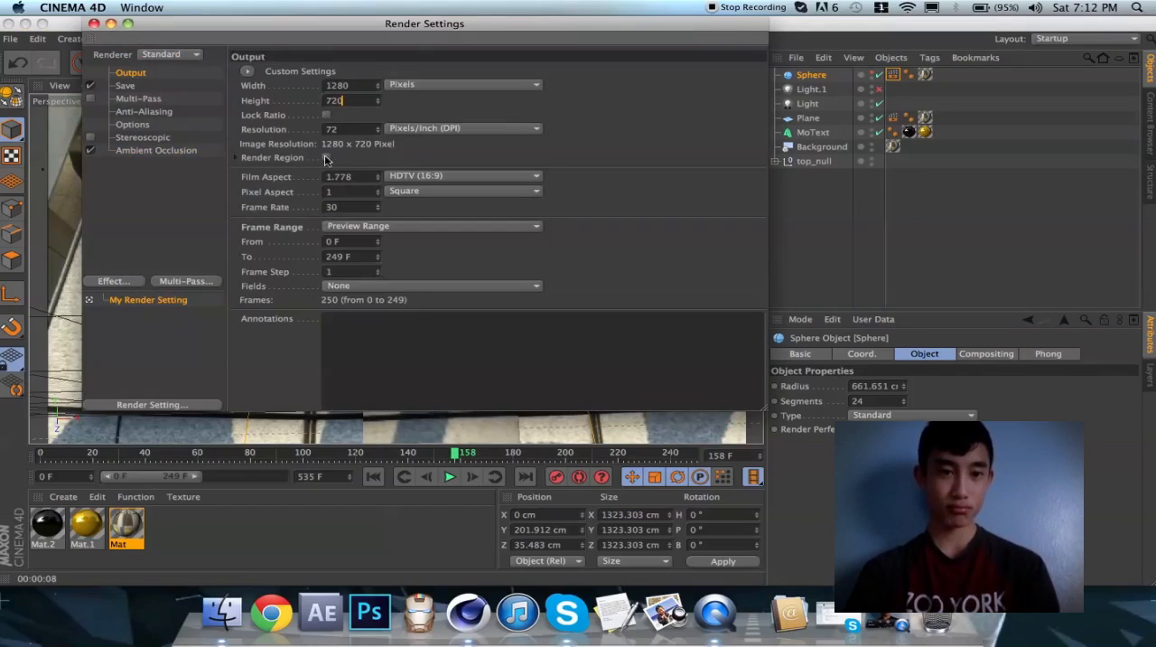
pyautogui.click(268, 208)
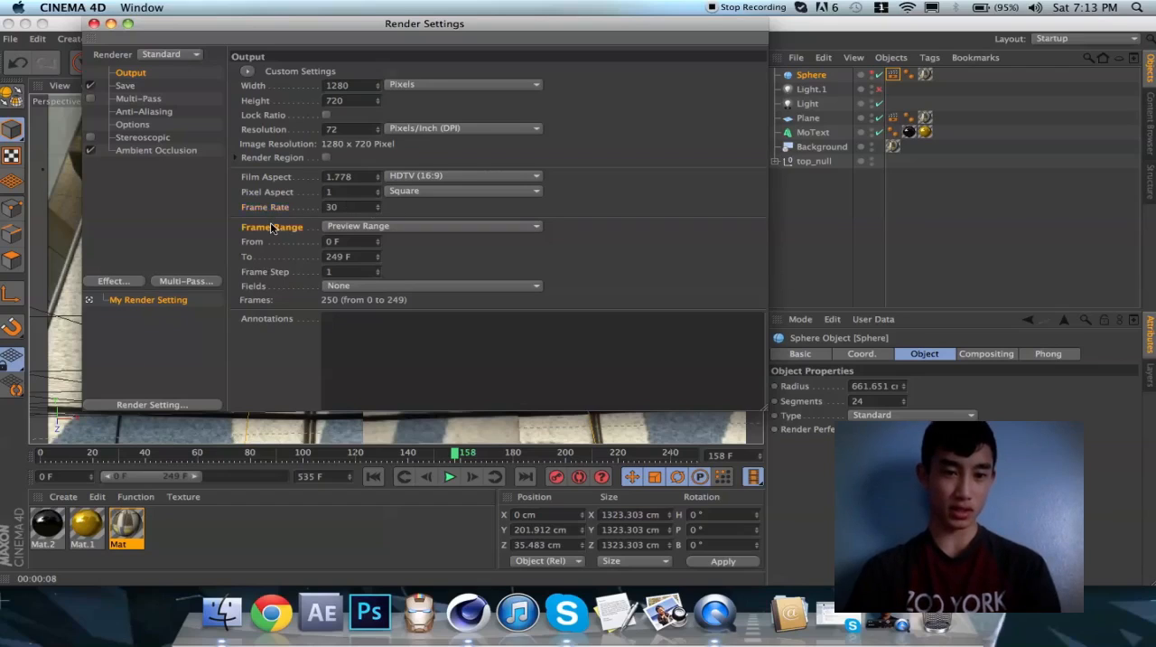
pyautogui.click(378, 226)
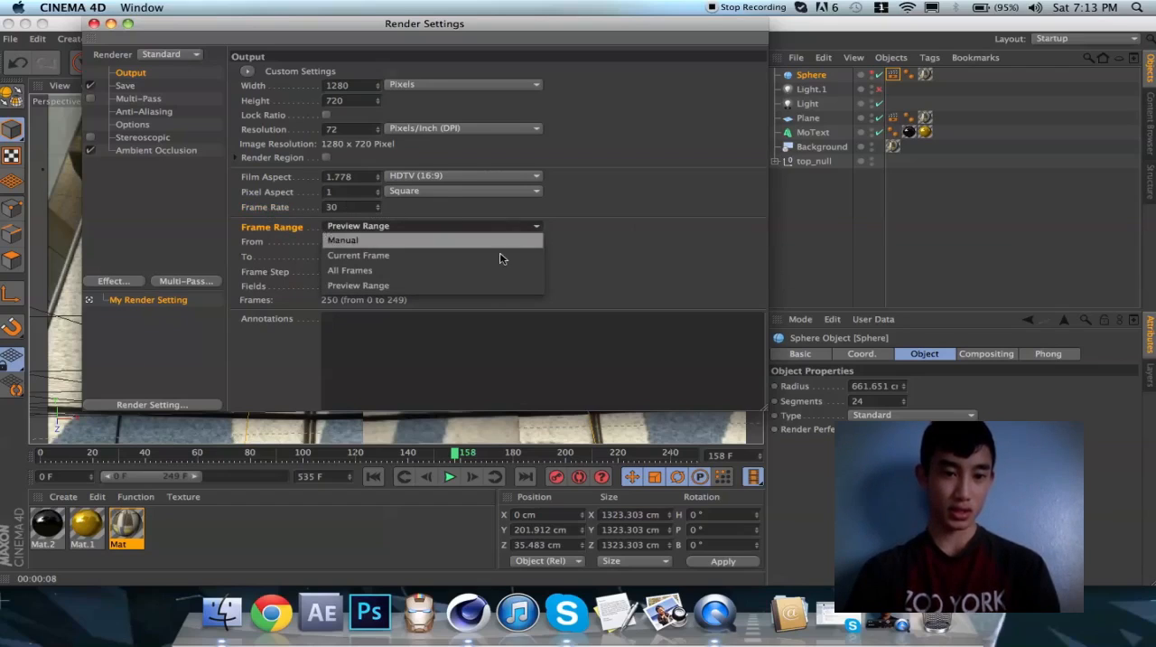
pyautogui.click(504, 287)
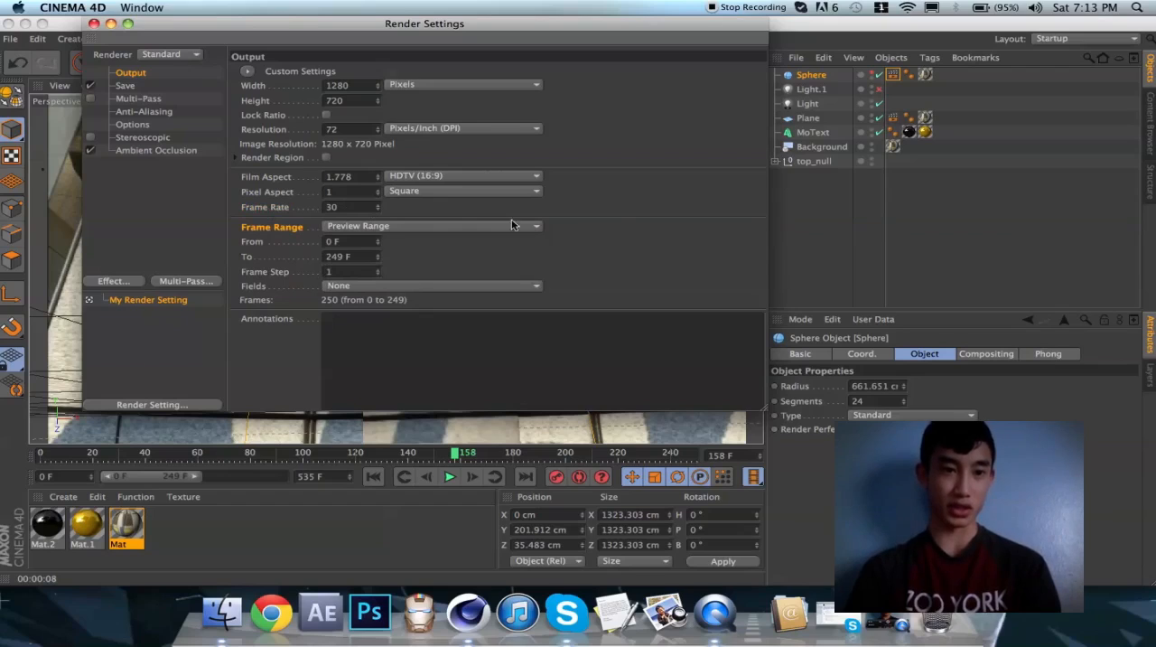
# Check the render's save file name without changing it, and set the format to QuickTime Movie
pyautogui.click(125, 87)
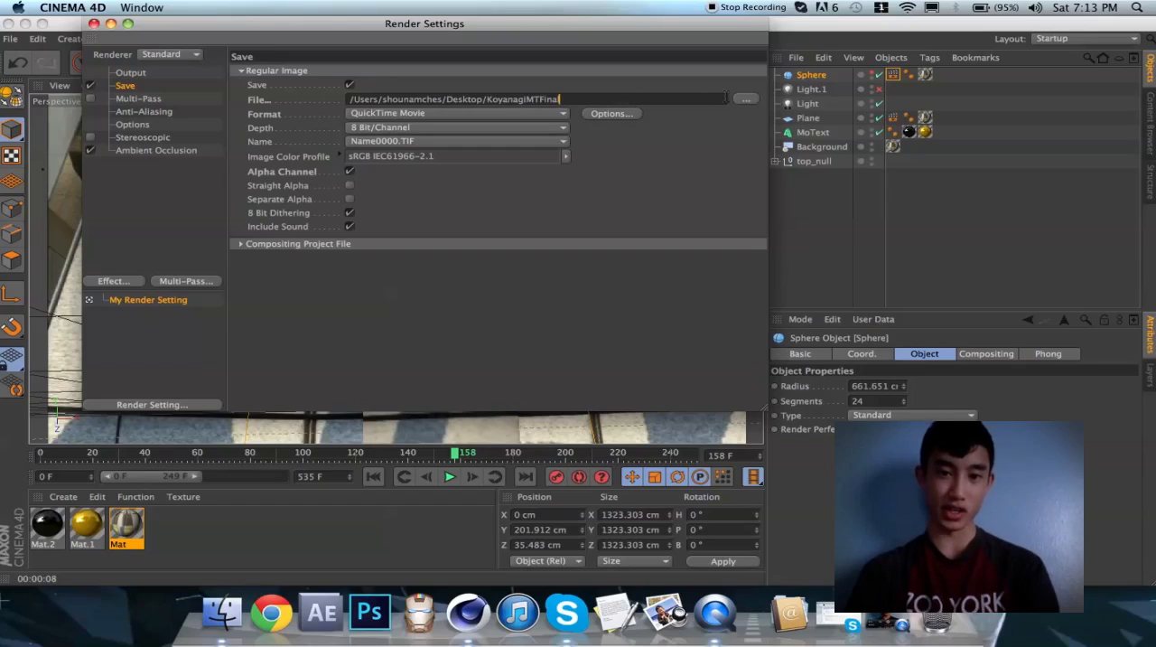
pyautogui.click(745, 98)
pyautogui.click(588, 172)
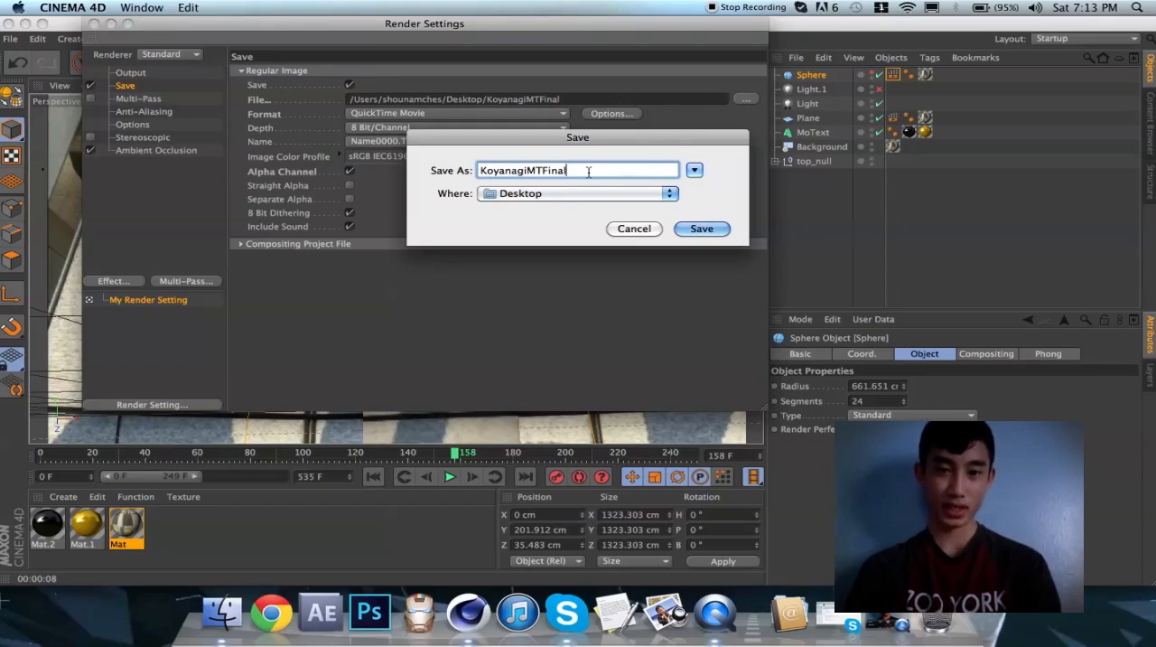
pyautogui.doubleClick(559, 172)
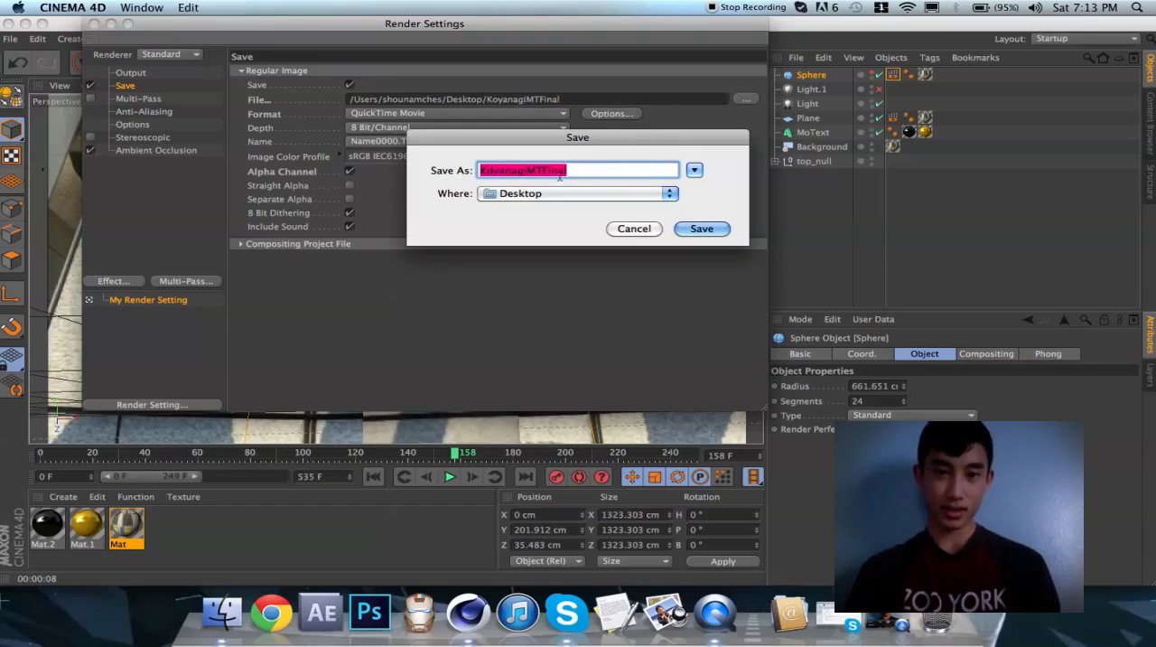
pyautogui.click(633, 228)
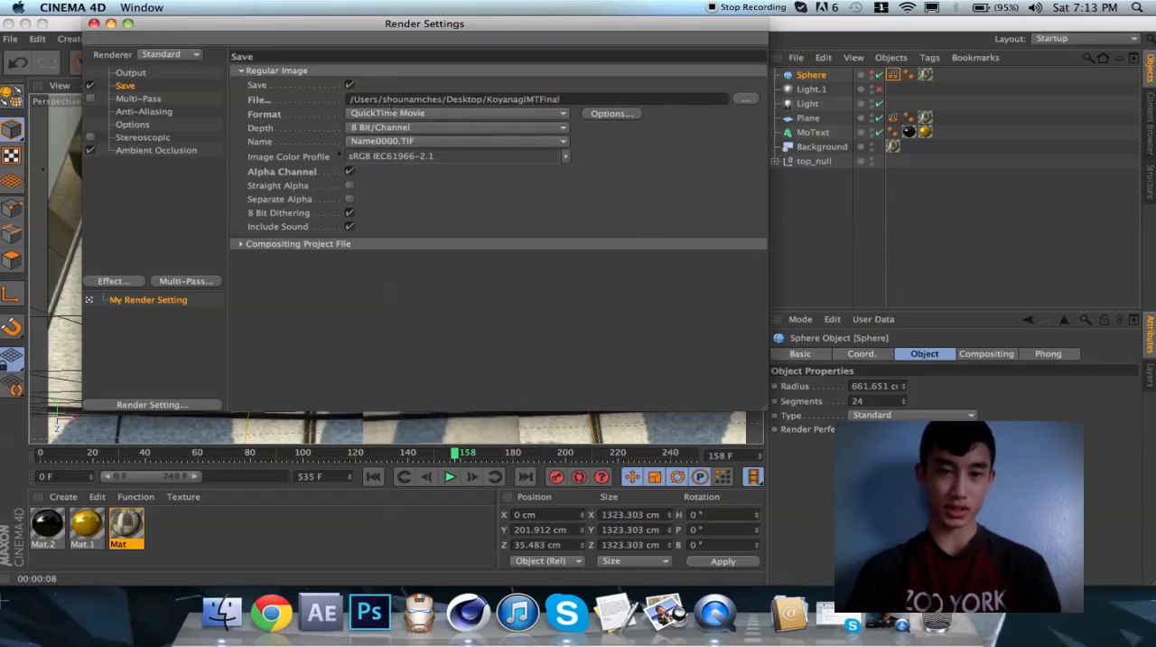
pyautogui.click(425, 114)
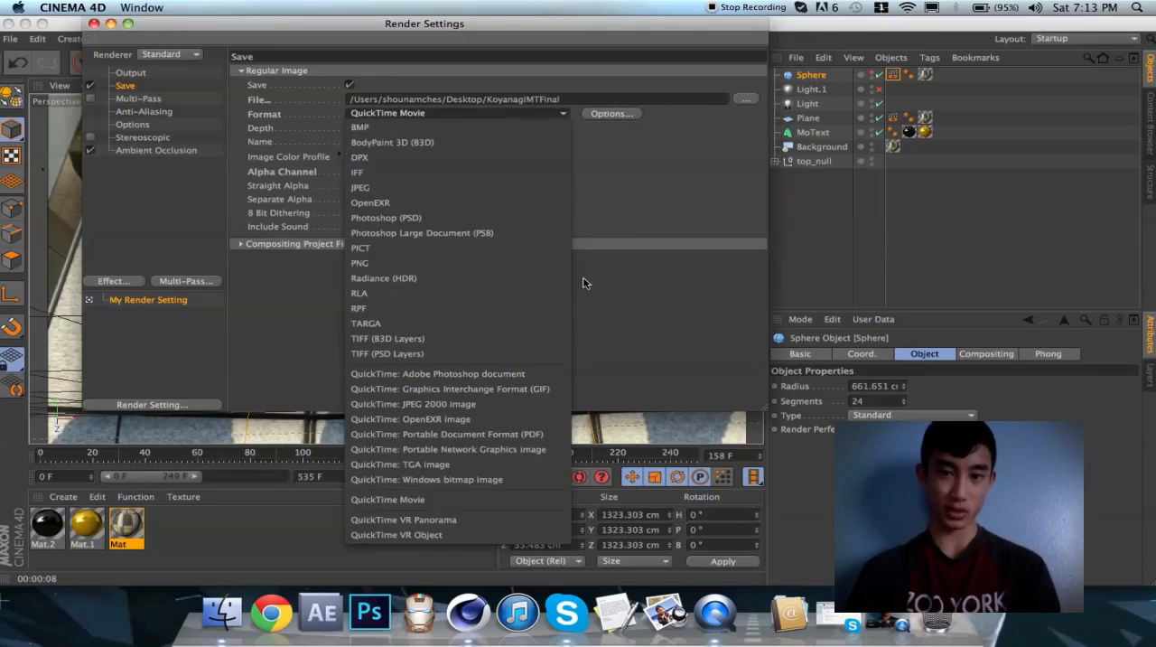
pyautogui.click(538, 498)
# Open the QuickTime compression options, look through the compression types, and choose H.264
pyautogui.click(624, 115)
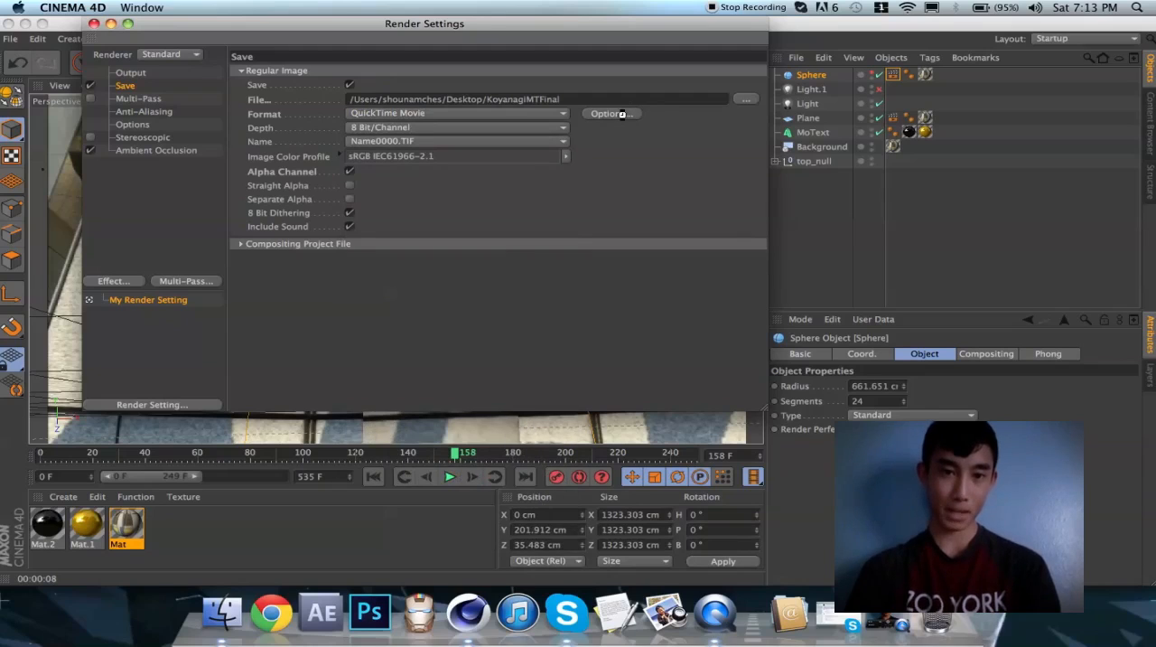
pyautogui.click(568, 101)
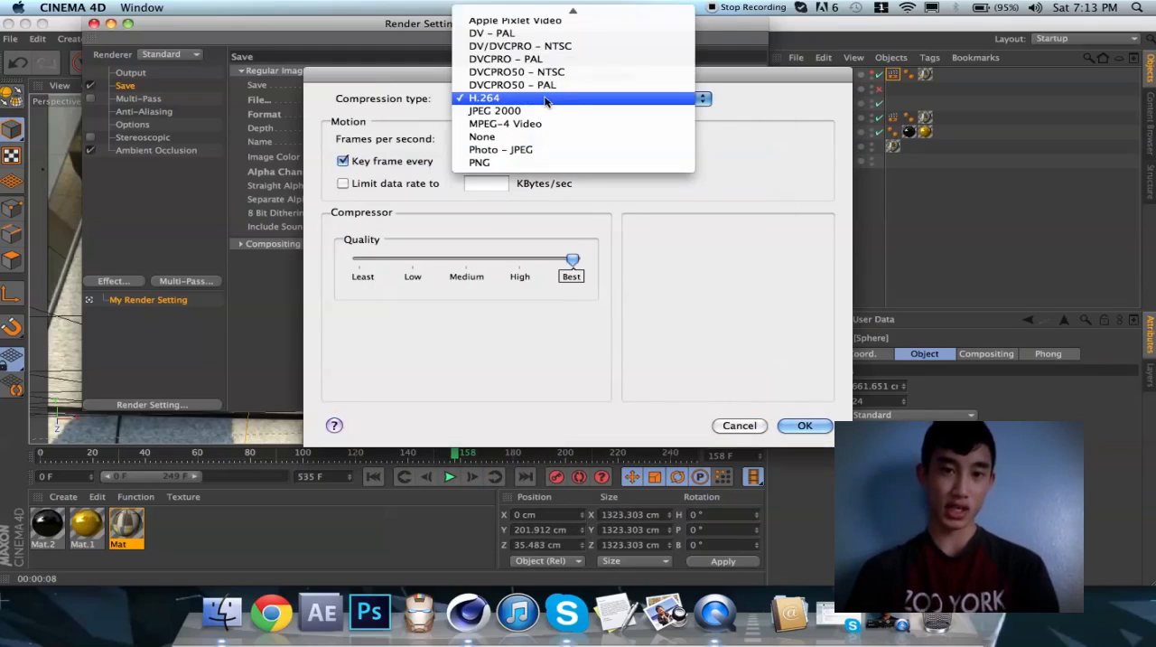
pyautogui.moveTo(543, 8)
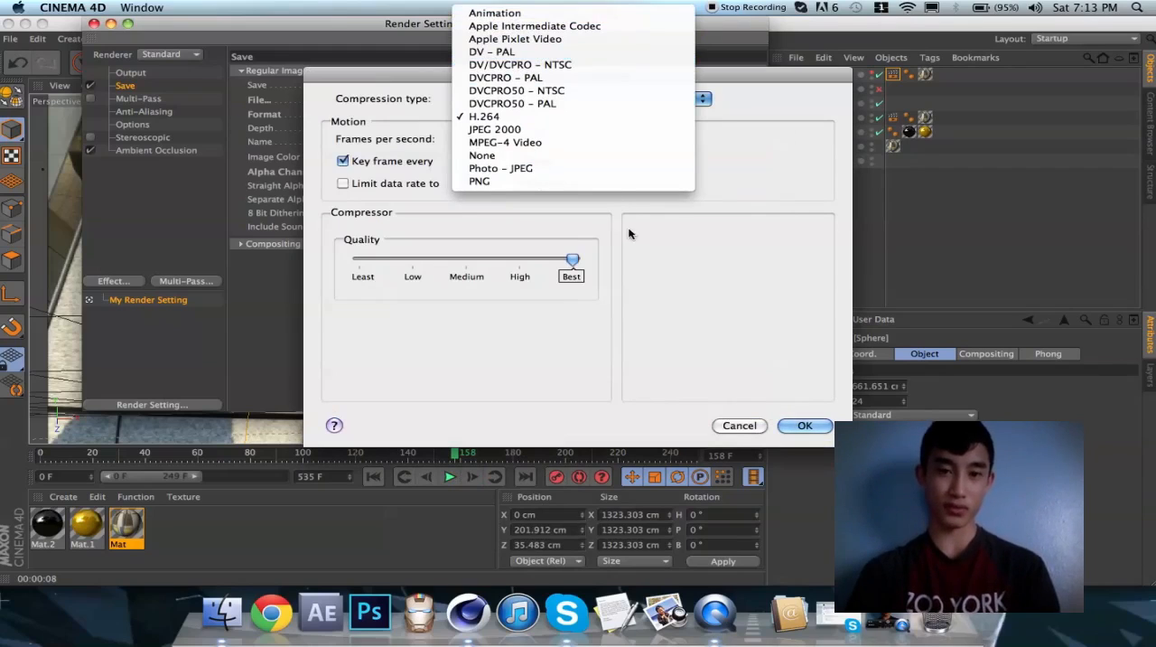
pyautogui.click(747, 215)
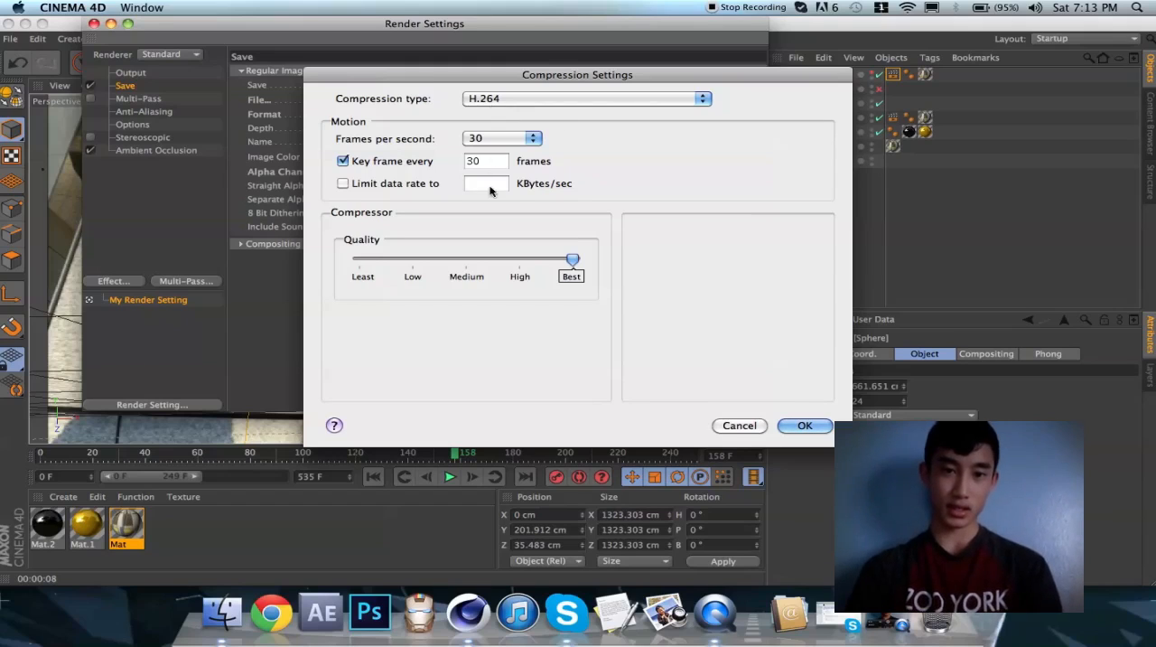
pyautogui.click(583, 98)
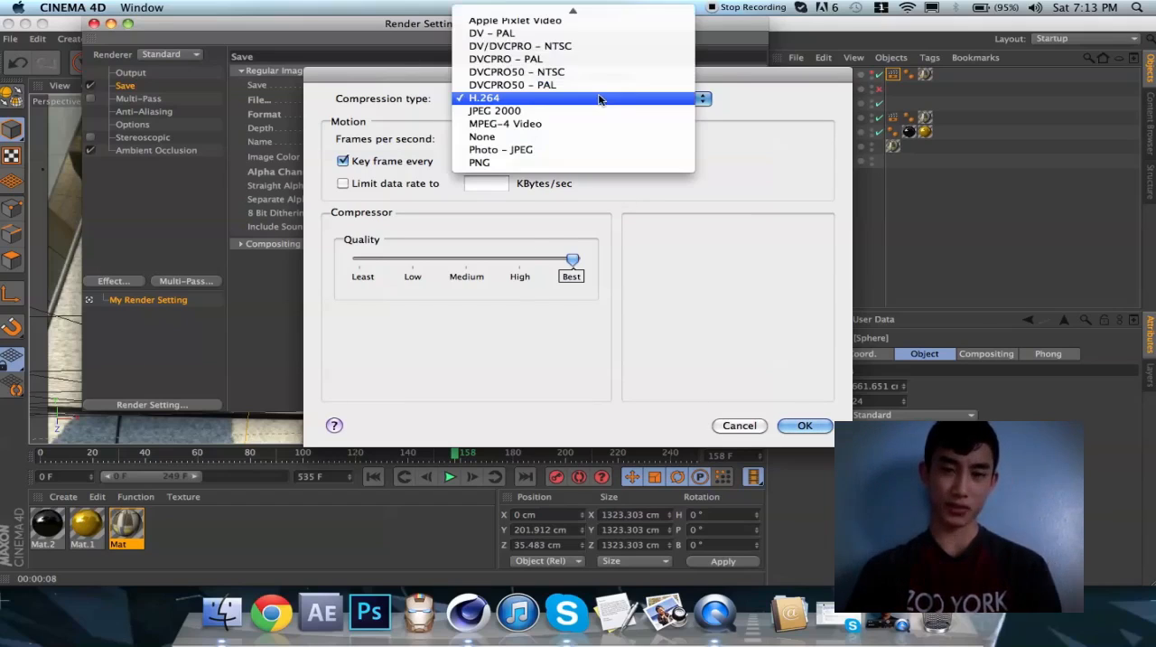
pyautogui.click(746, 126)
pyautogui.click(686, 101)
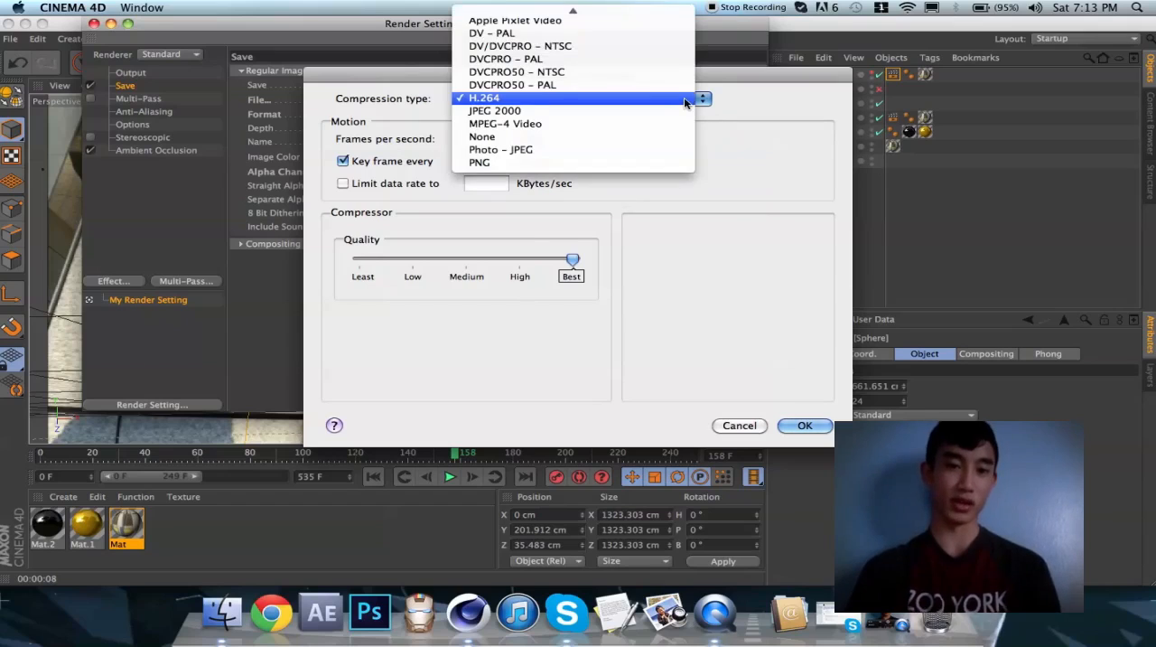
pyautogui.click(761, 117)
pyautogui.click(698, 101)
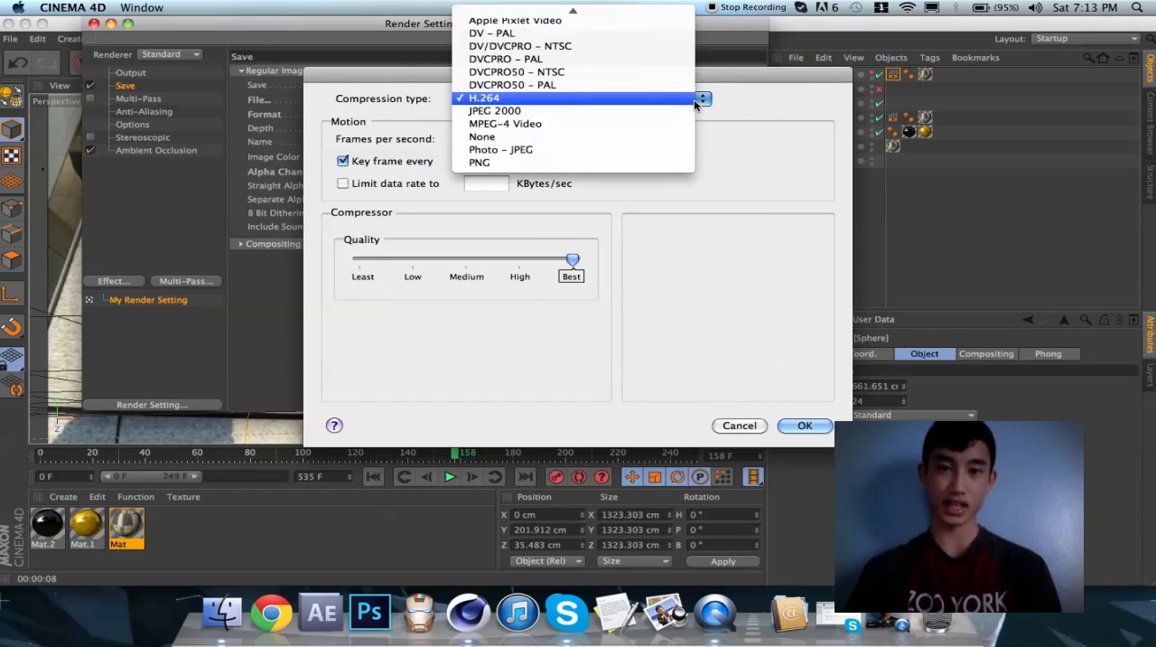
pyautogui.click(763, 119)
pyautogui.click(696, 96)
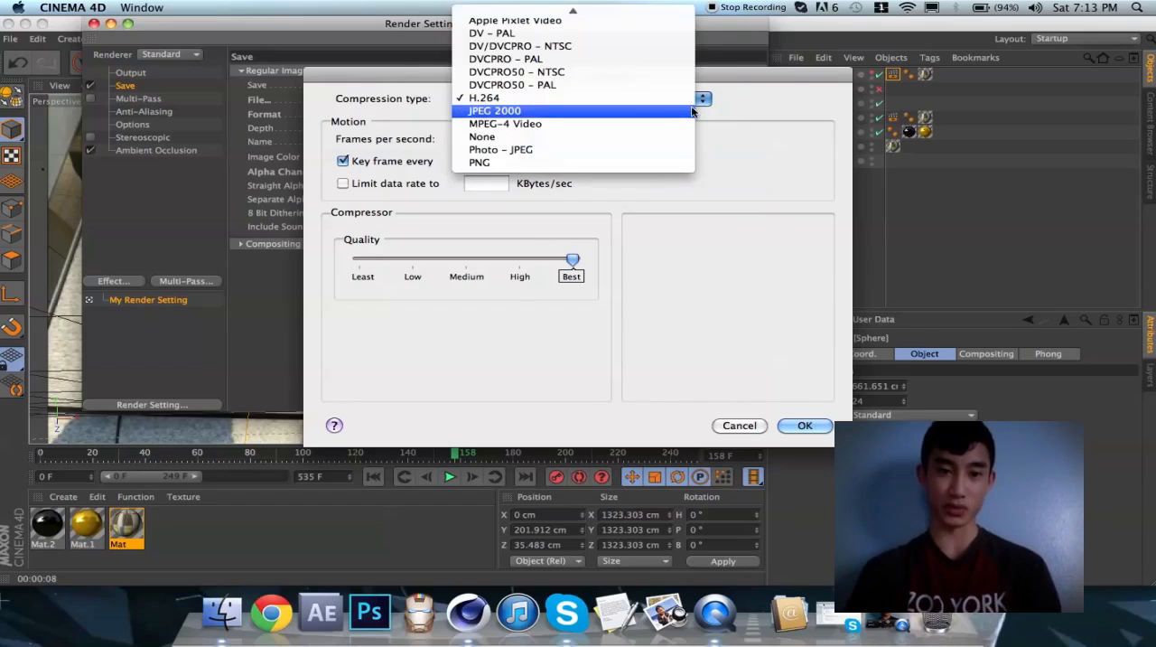
pyautogui.click(637, 102)
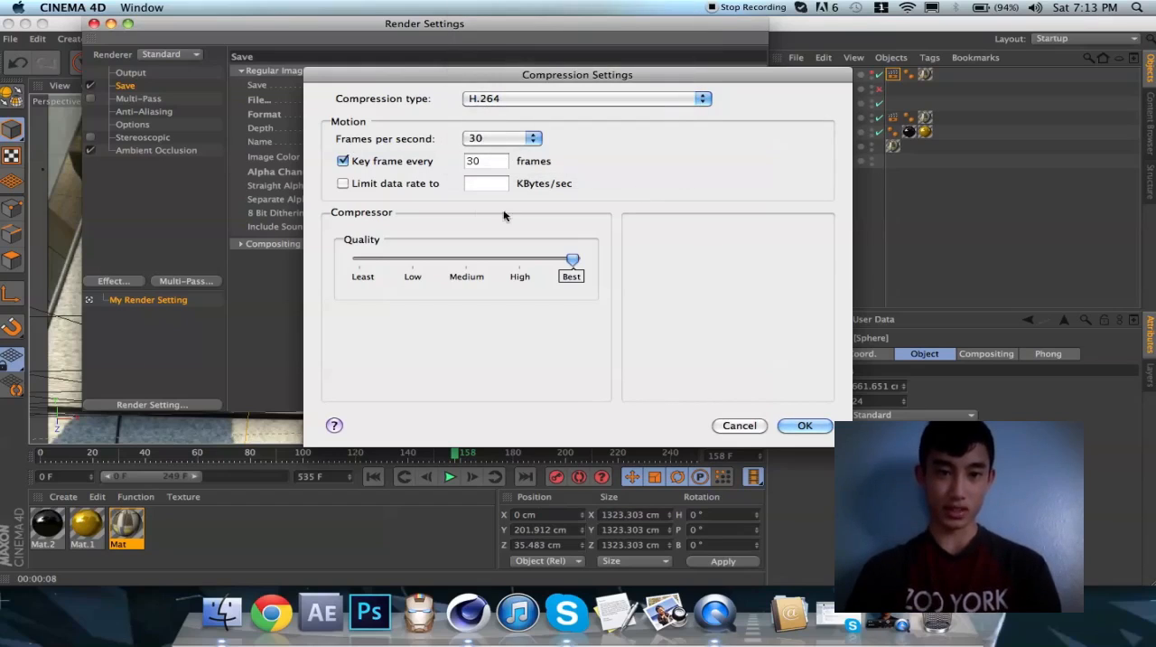
# Set the movie to 30 frames per second, accept the compression settings, and keep Alpha Channel enabled
pyautogui.click(488, 142)
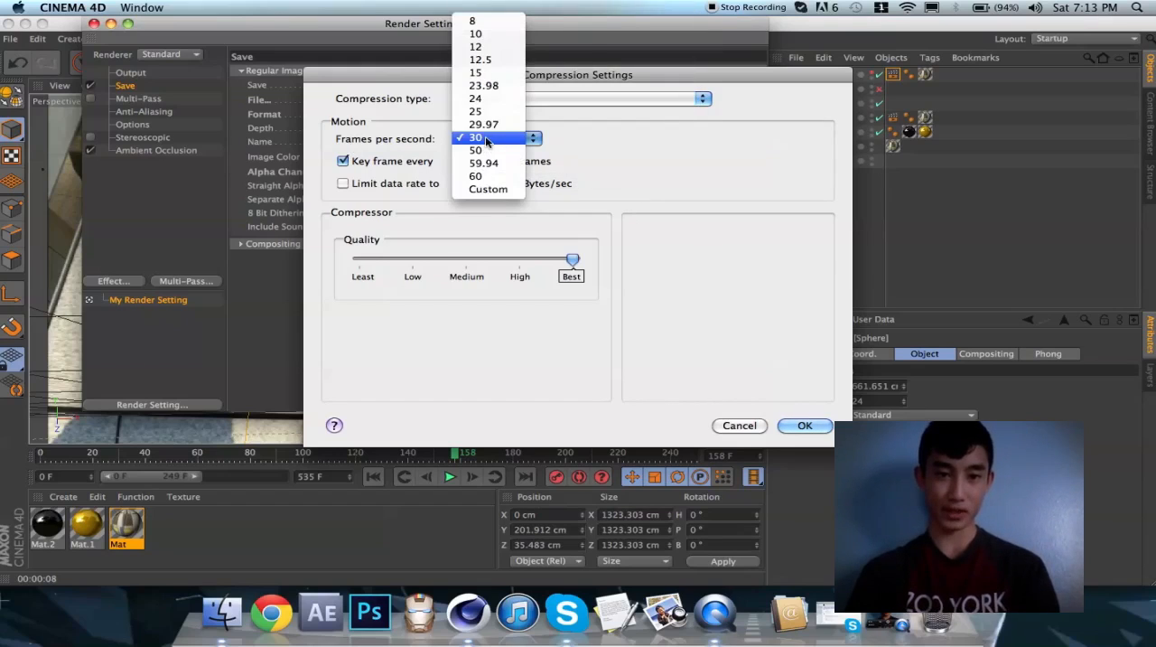
pyautogui.click(489, 140)
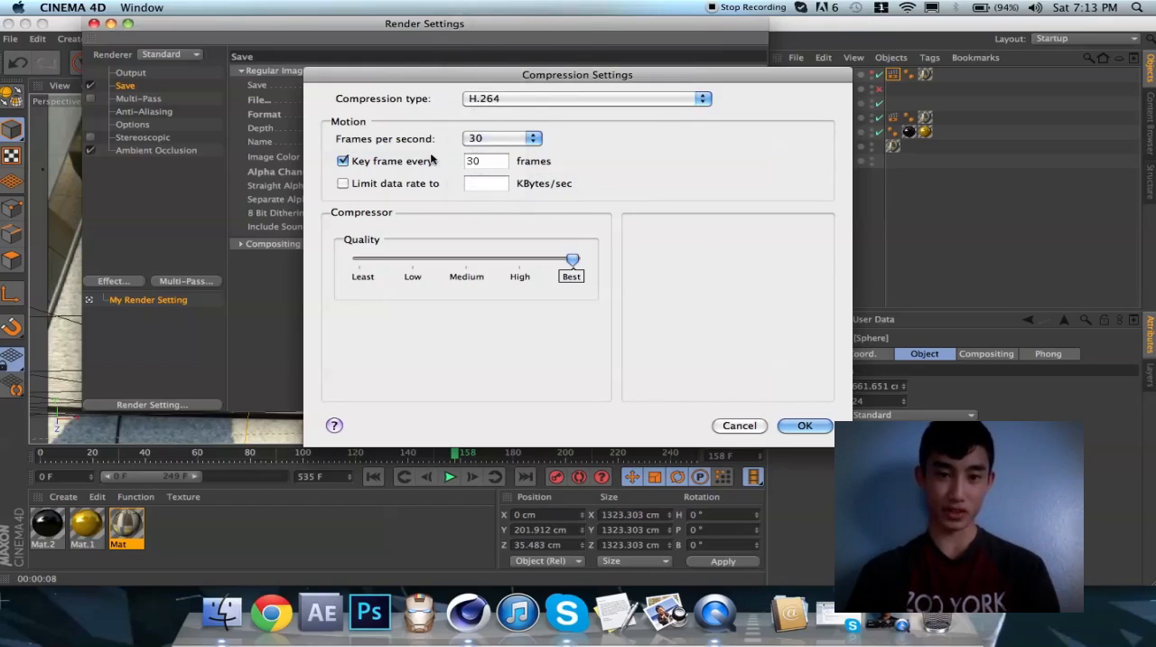
pyautogui.click(792, 426)
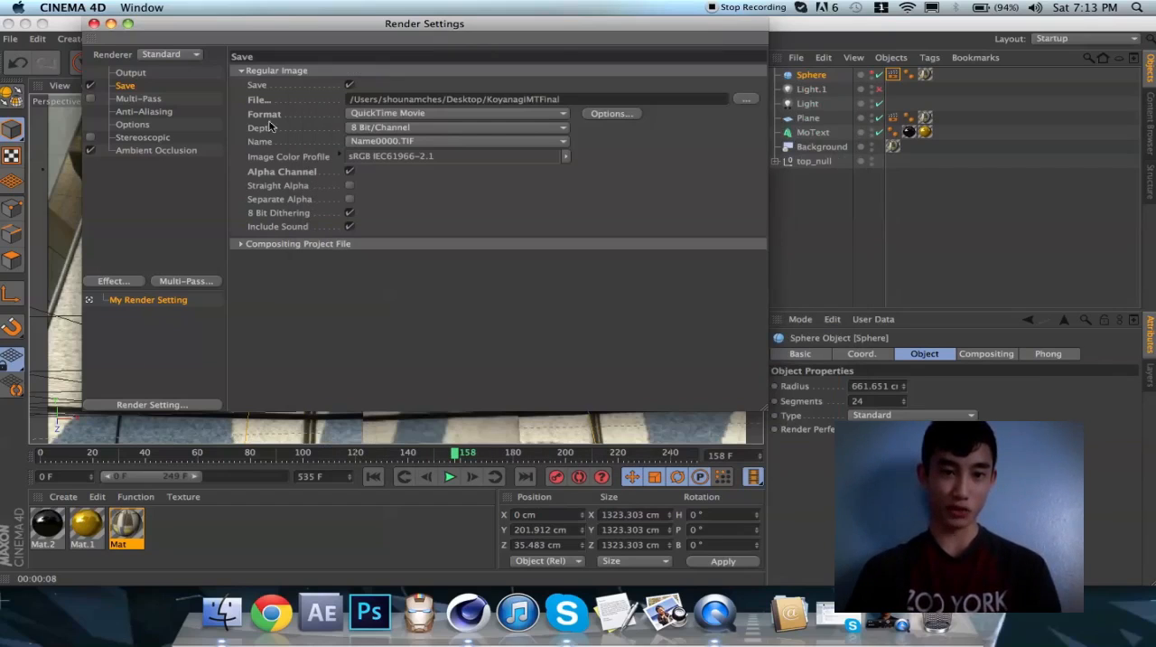
pyautogui.click(349, 173)
pyautogui.click(350, 174)
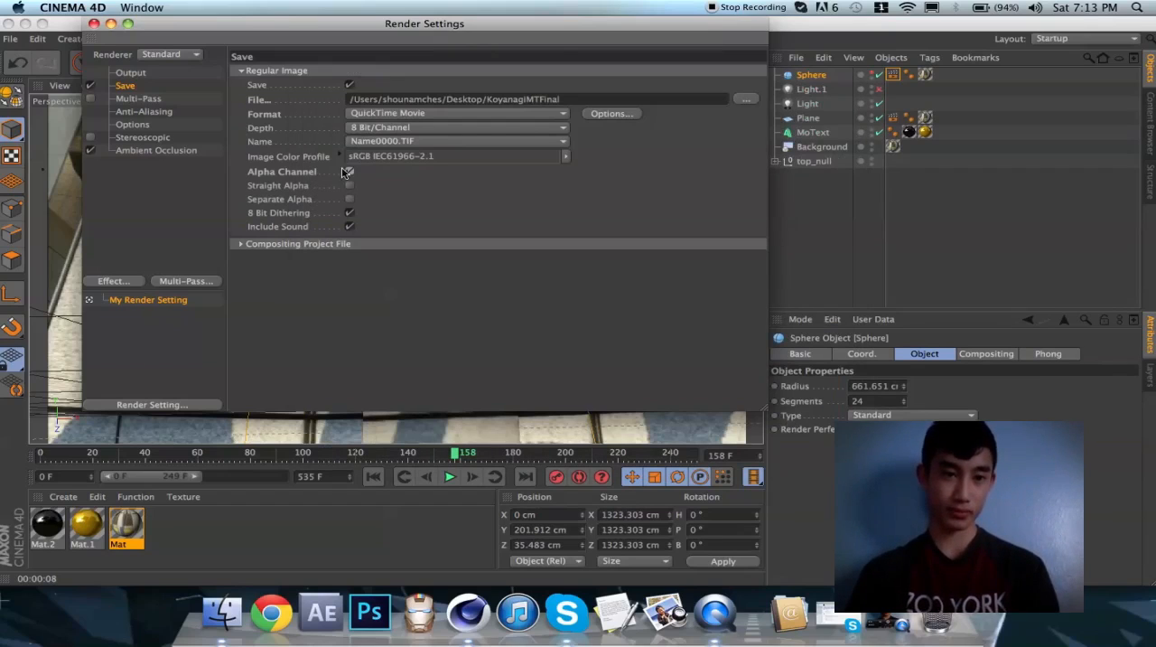
# Compare the Geometry and Best anti-aliasing modes for the render, and set anti-aliasing to Geometry
pyautogui.click(135, 111)
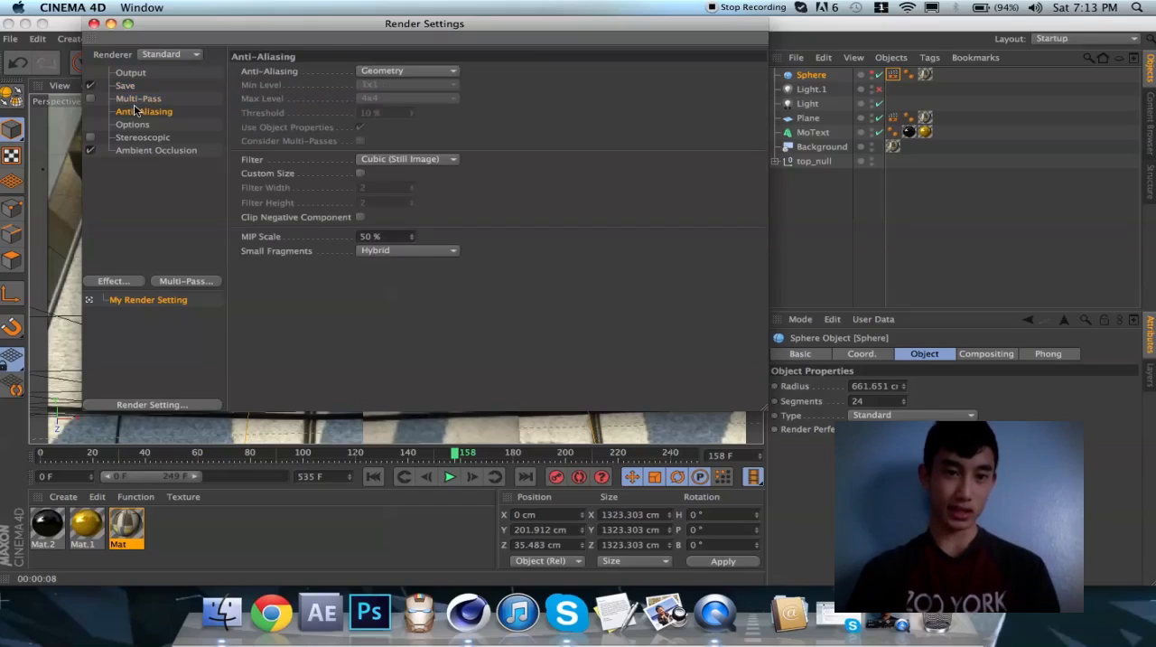
pyautogui.click(384, 73)
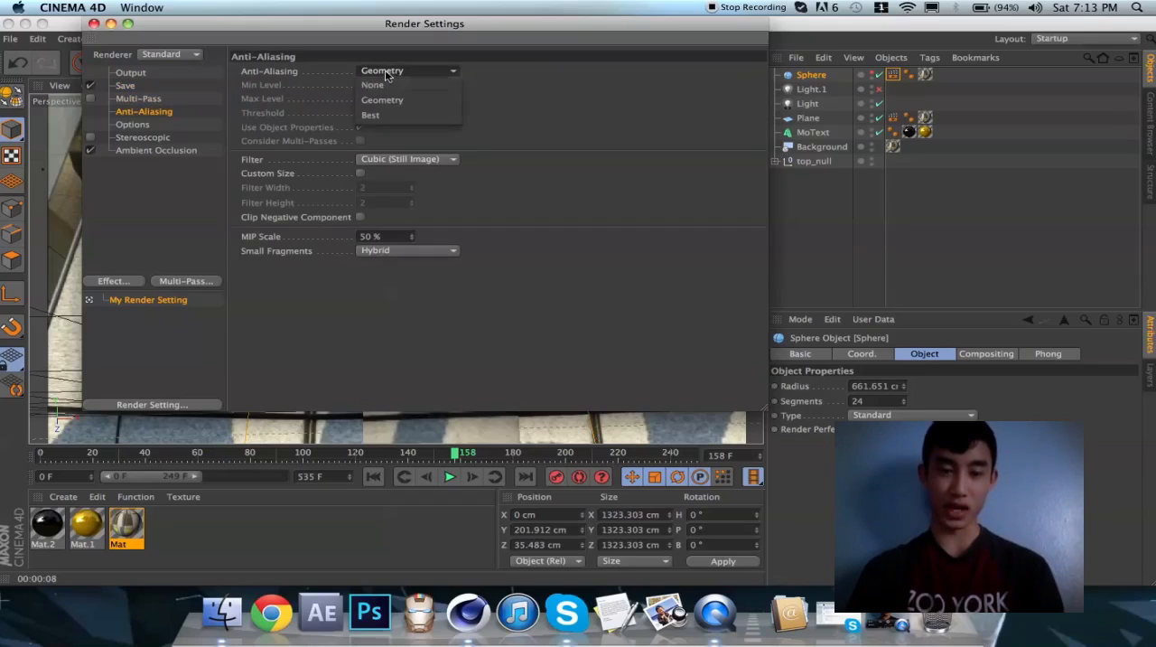
pyautogui.click(388, 101)
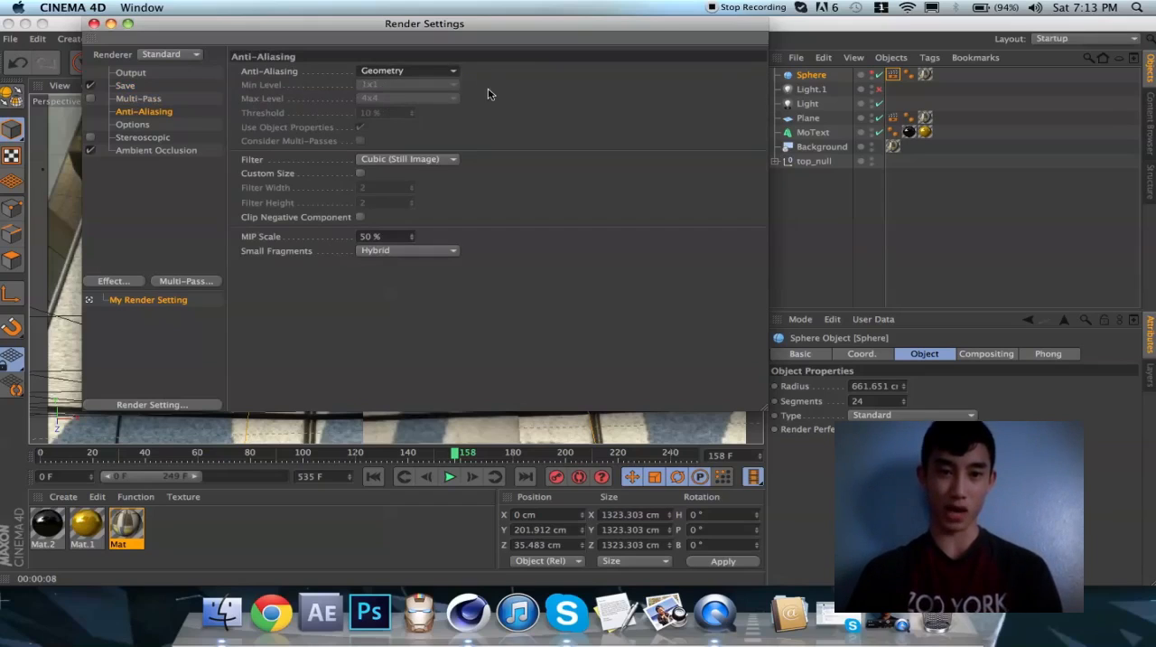
pyautogui.click(435, 74)
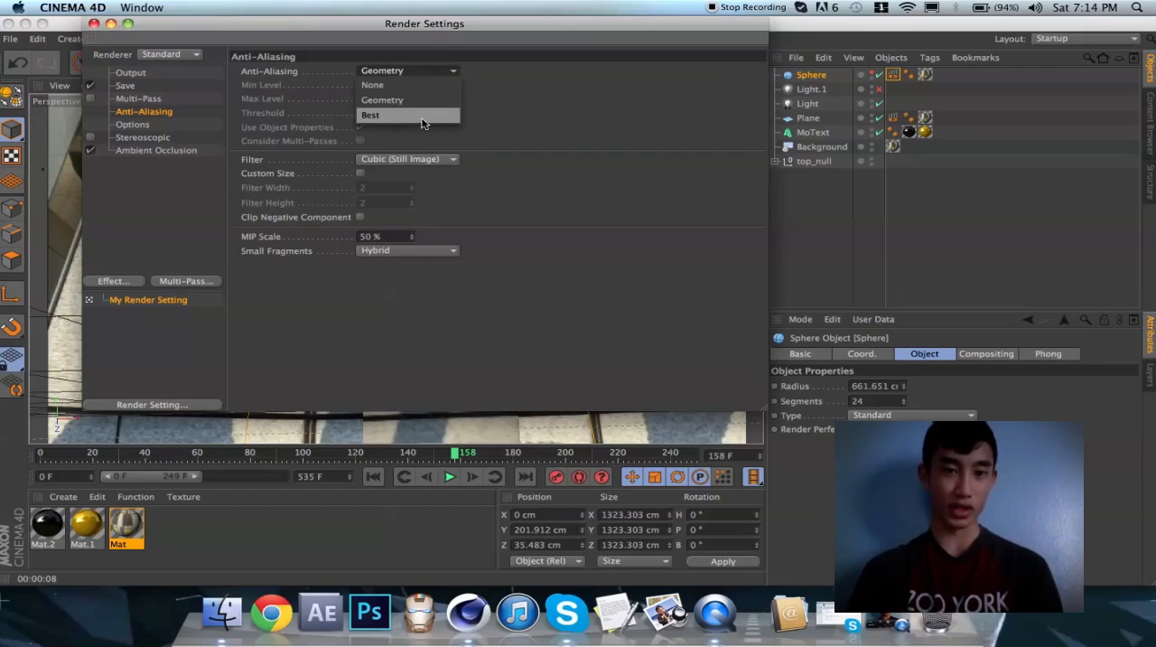
pyautogui.click(422, 121)
pyautogui.click(438, 70)
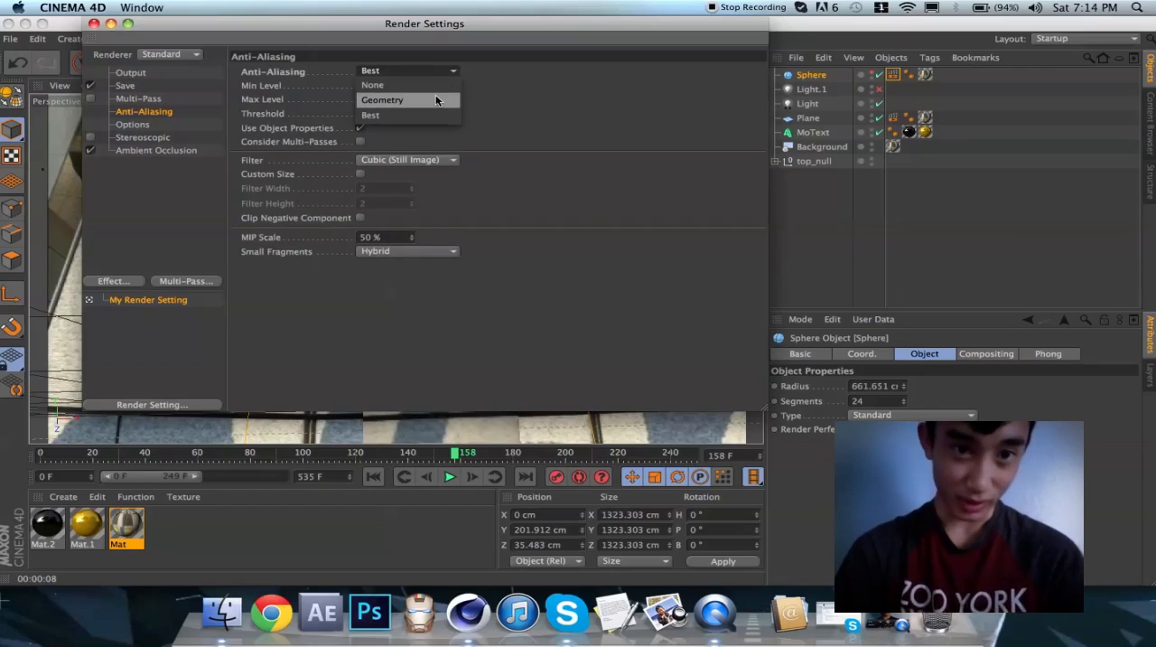
pyautogui.click(435, 101)
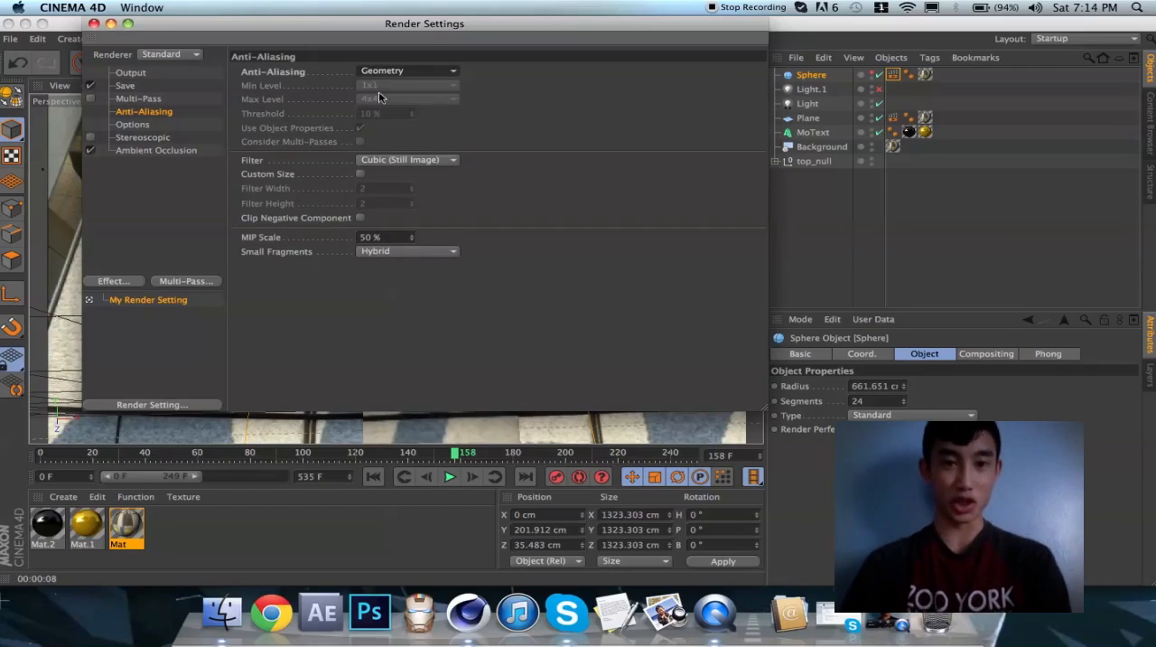
# Review the render's Options, Stereoscopic and Ambient Occlusion settings and the available effects, and close the render settings
pyautogui.click(136, 126)
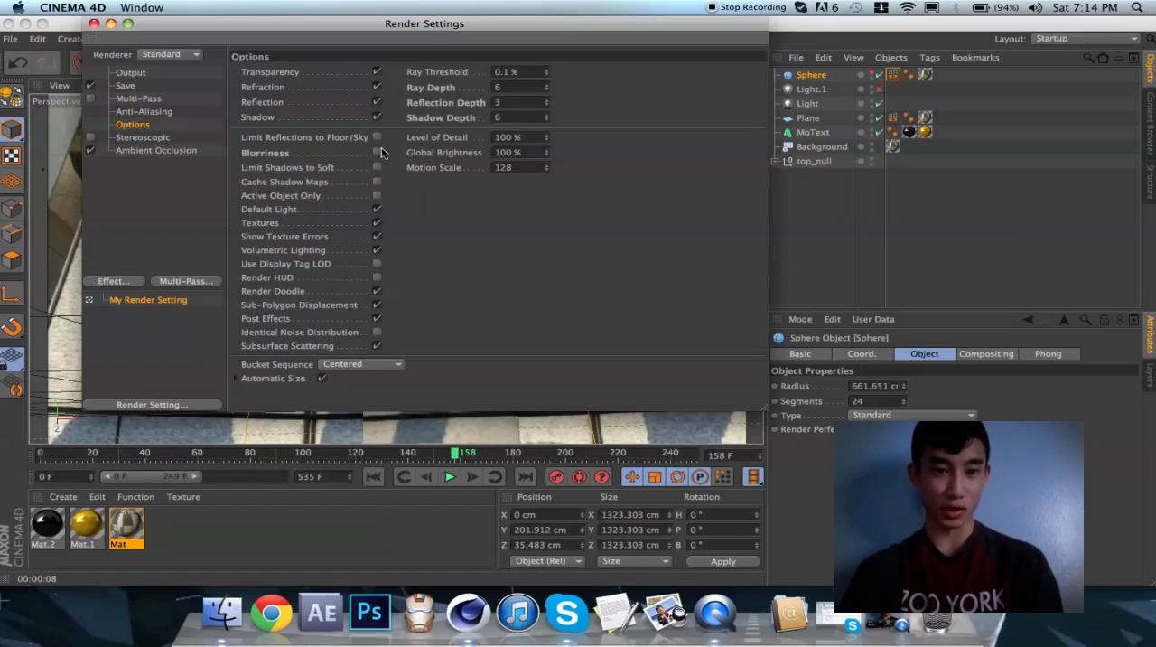
pyautogui.click(377, 152)
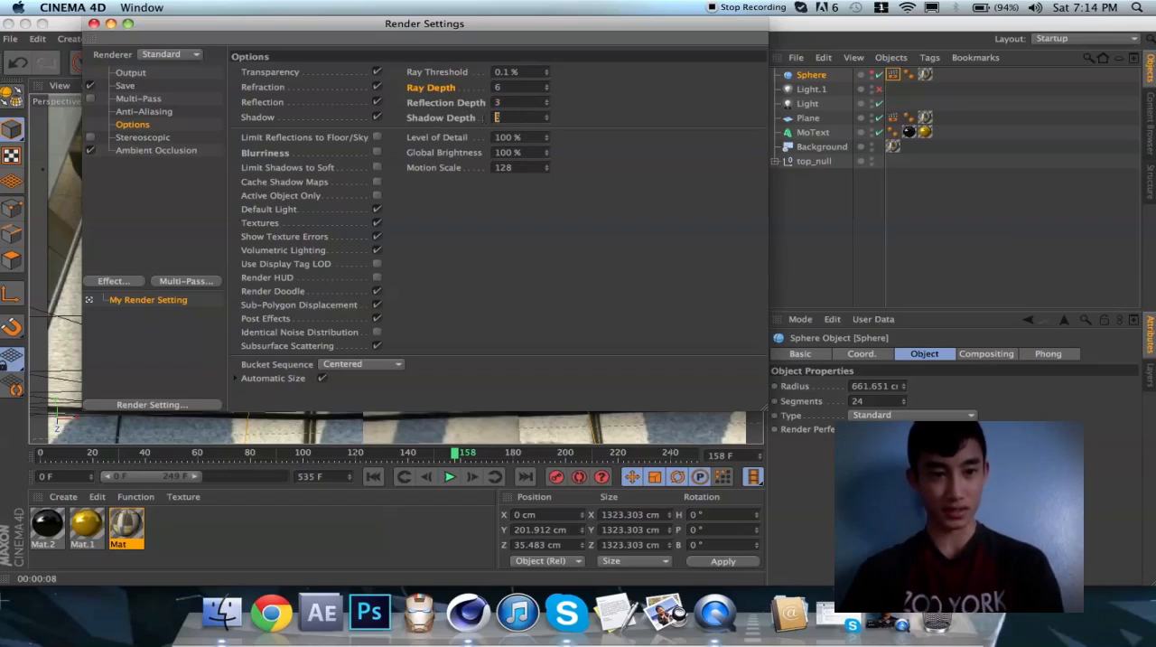
pyautogui.click(126, 139)
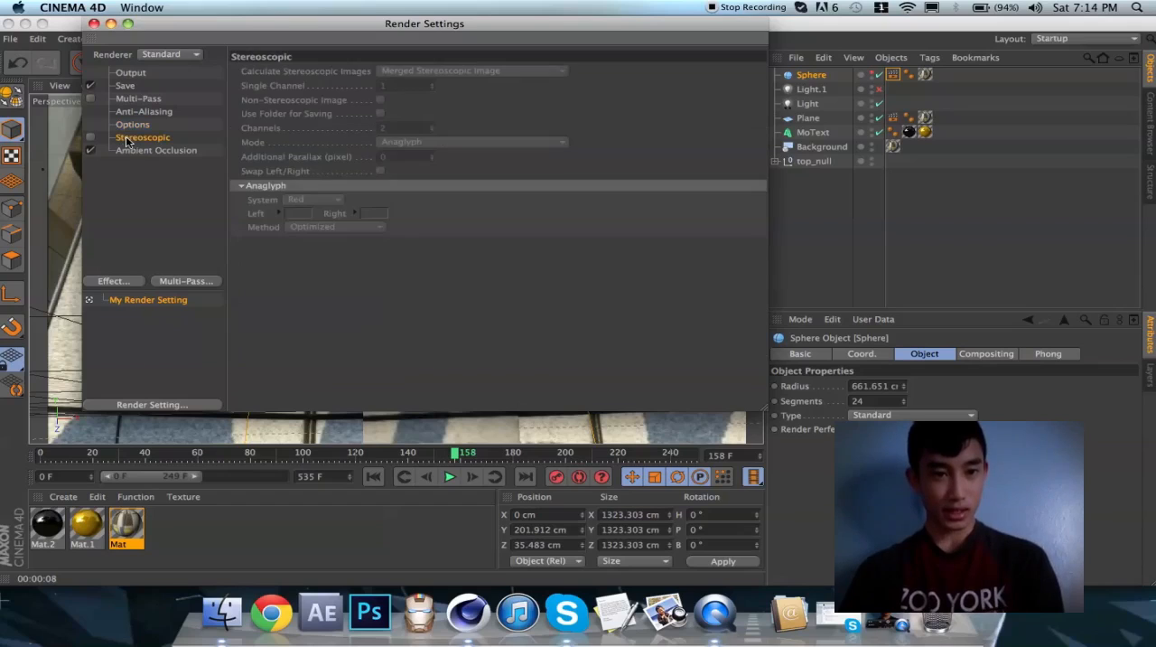
pyautogui.click(151, 150)
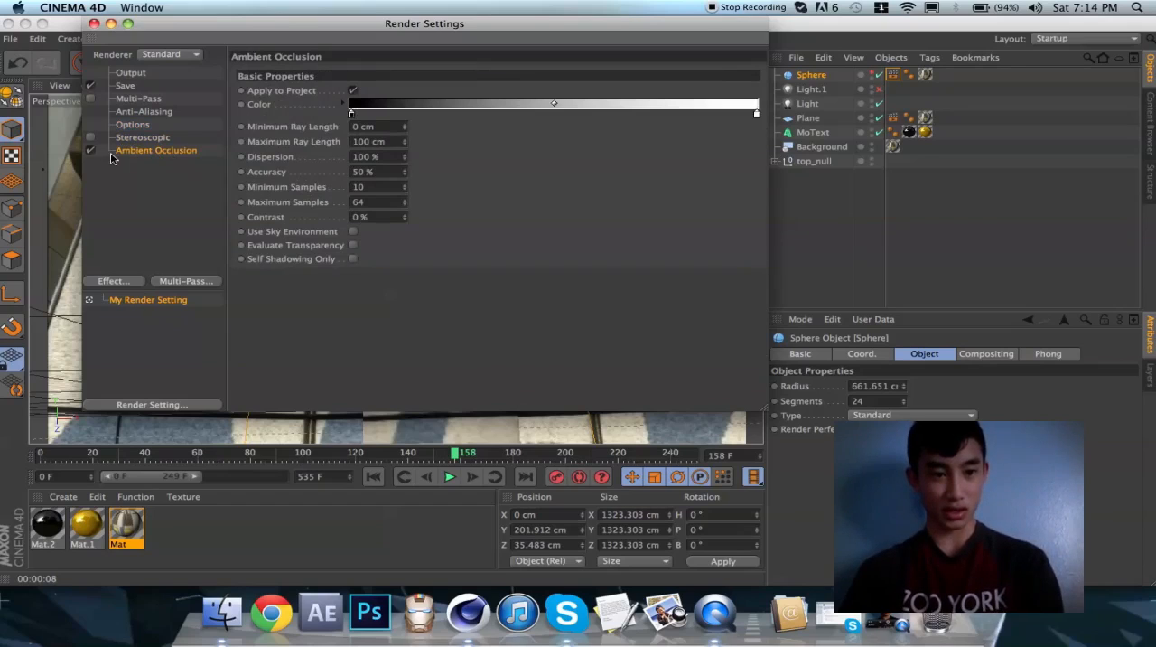
pyautogui.click(124, 286)
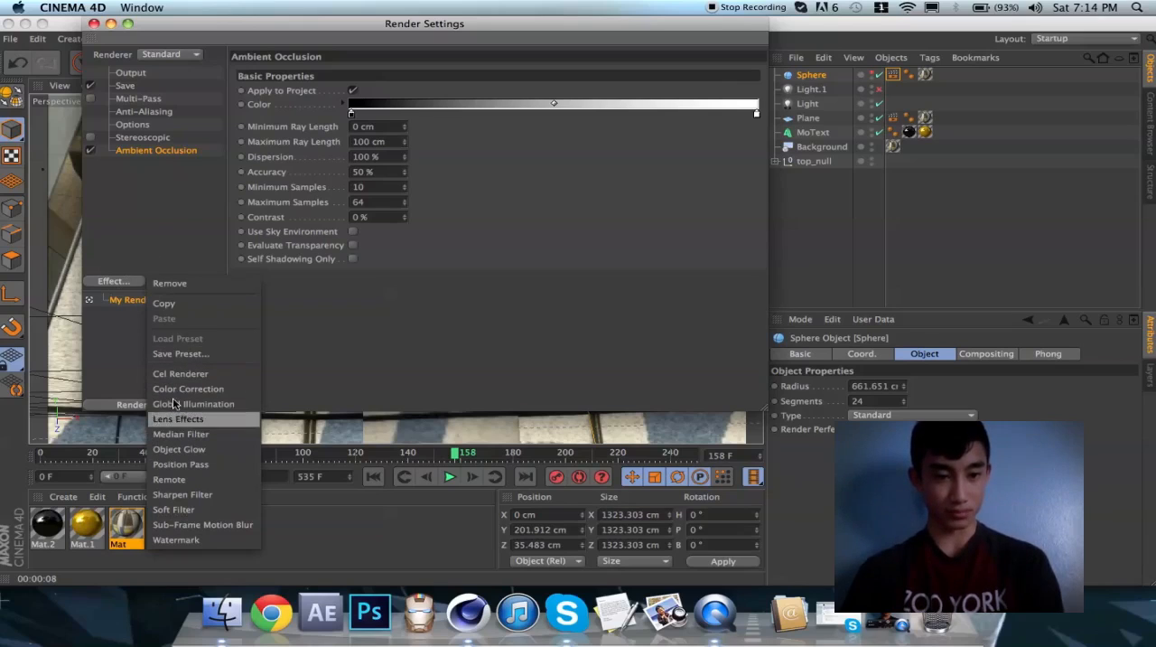
pyautogui.click(267, 277)
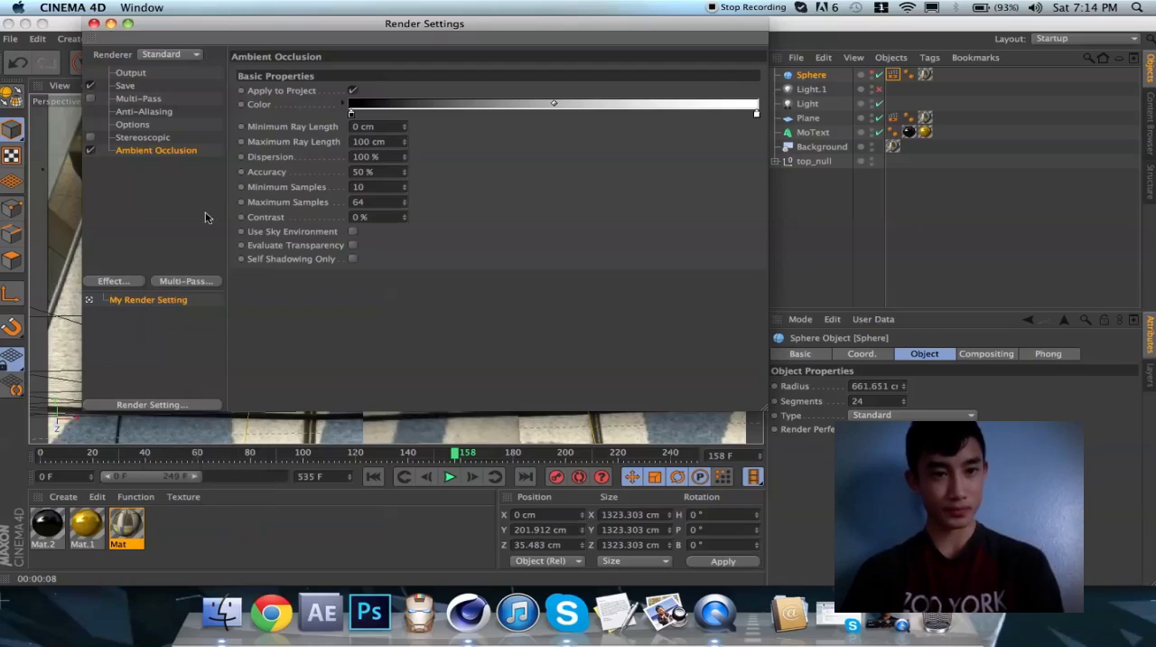
pyautogui.click(93, 24)
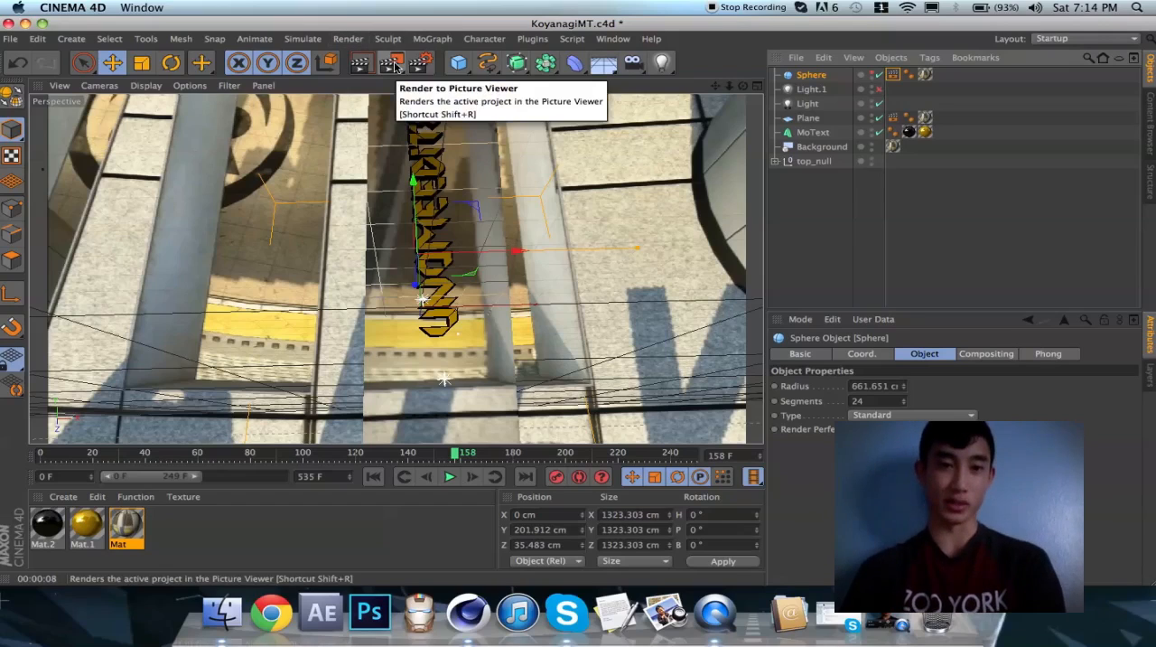
# Add the KoyanagiMT project to the Render Queue without saving its changes
pyautogui.click(347, 39)
pyautogui.click(376, 145)
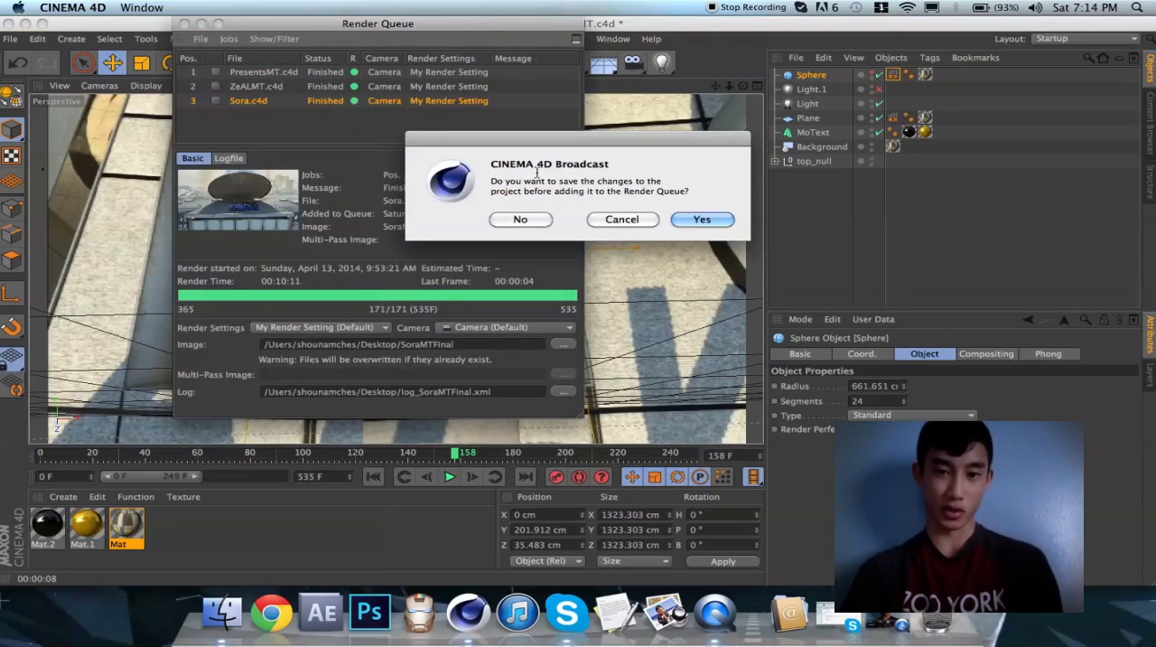
pyautogui.click(522, 219)
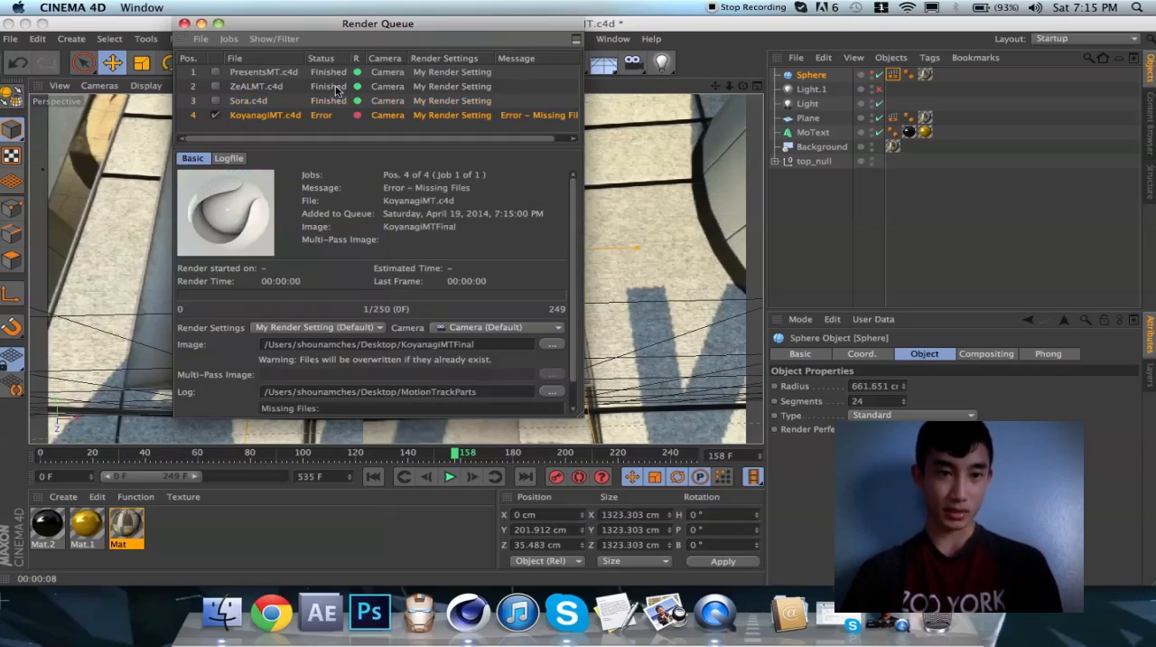
# Remove the finished PresentsMT, ZeALMT and Sora jobs from the Render Queue and close it
pyautogui.click(249, 101)
pyautogui.keyDown('shift'); pyautogui.click(253, 74); pyautogui.keyUp('shift')
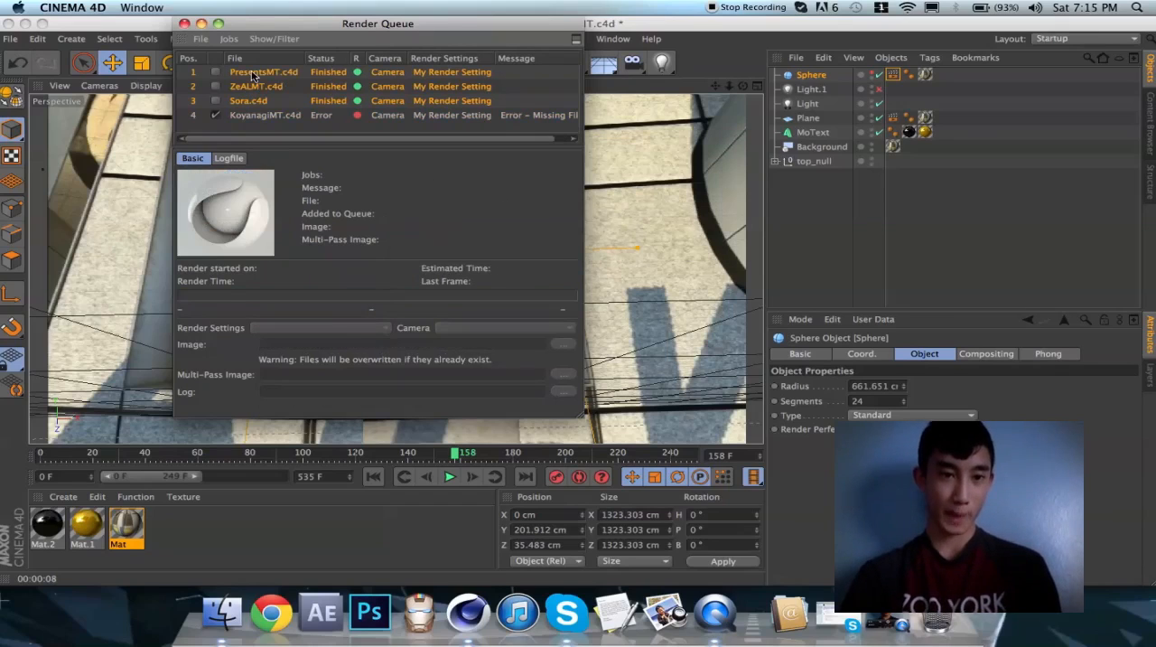
pyautogui.press('Delete')
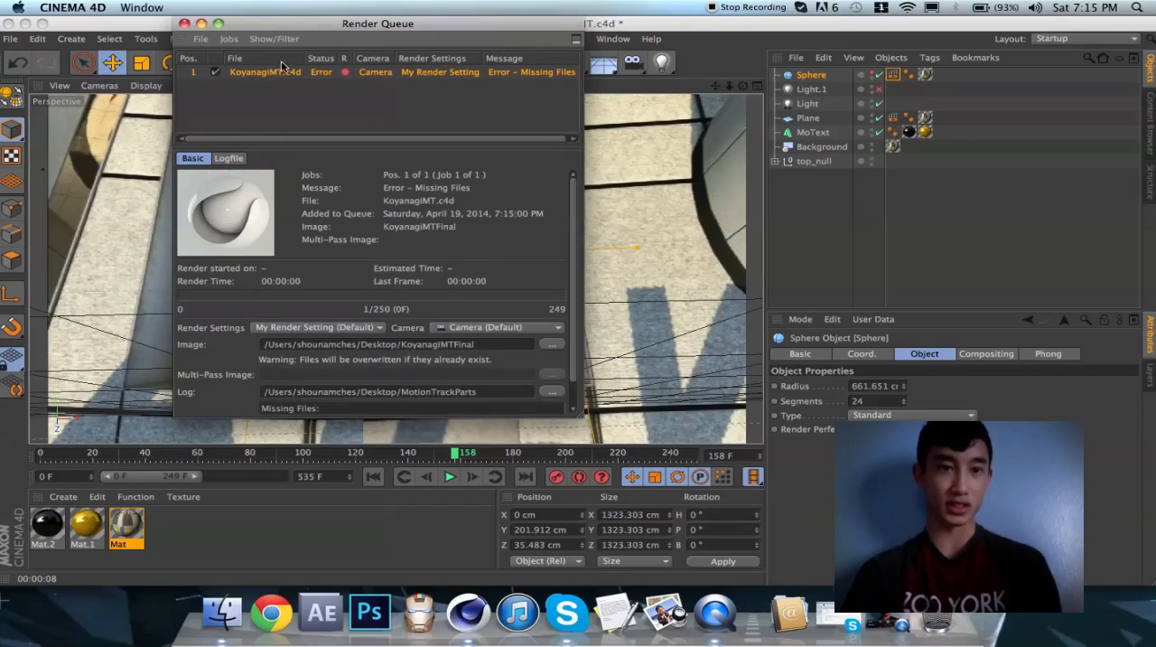
pyautogui.click(185, 23)
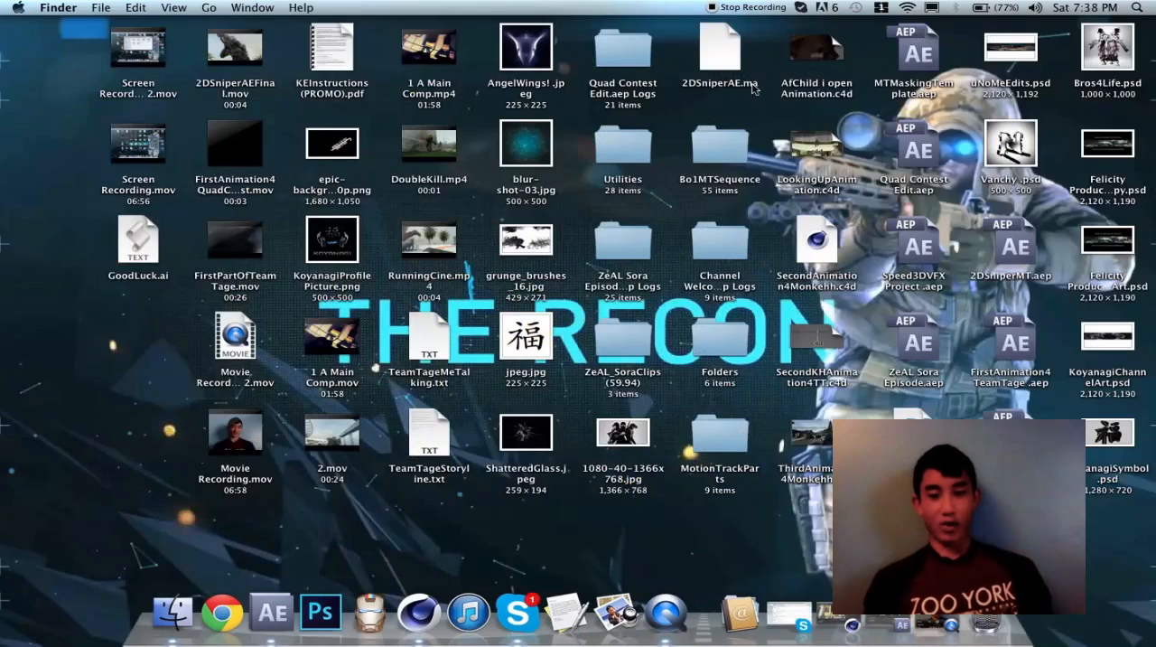
# In Finder, open KoyanagiMTFinal_1.mov from the VideoMTPartsFinal folder inside the desktop's Folders directory
pyautogui.click(920, 60)
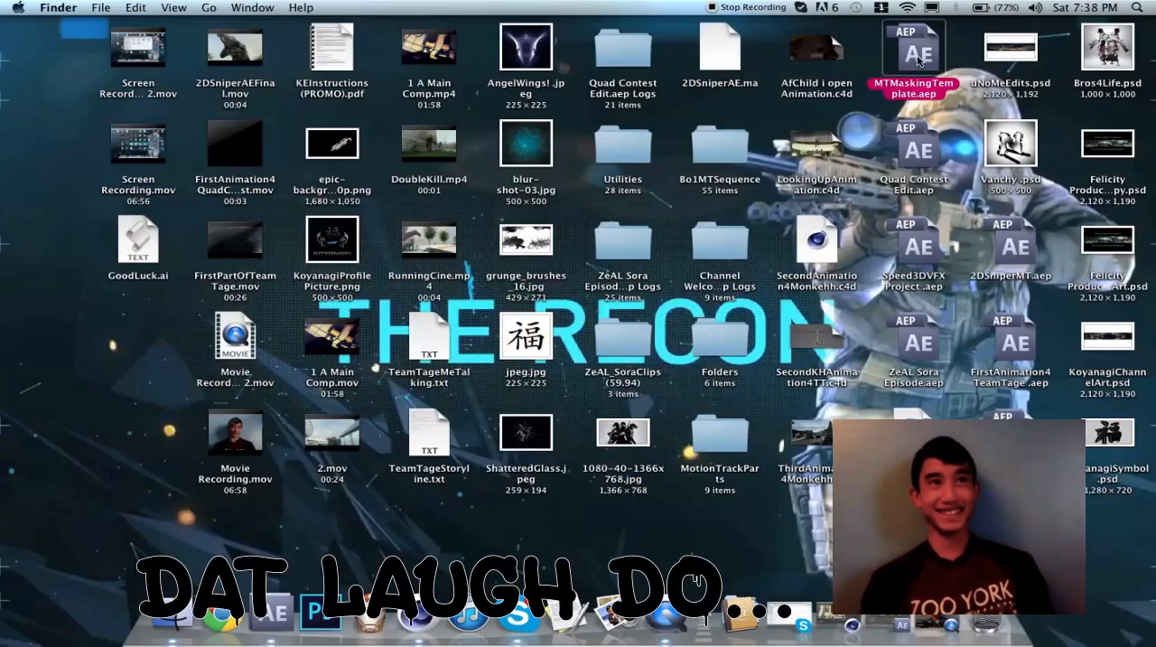
pyautogui.click(124, 386)
pyautogui.click(723, 344)
pyautogui.doubleClick(723, 345)
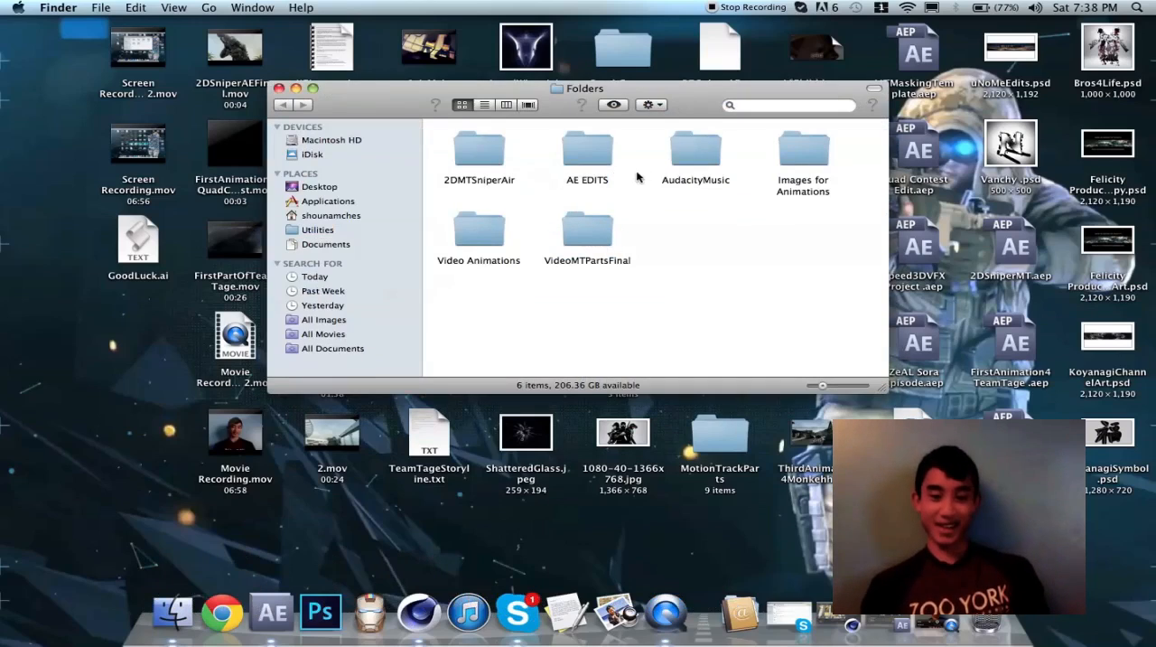
pyautogui.click(587, 234)
pyautogui.click(645, 245)
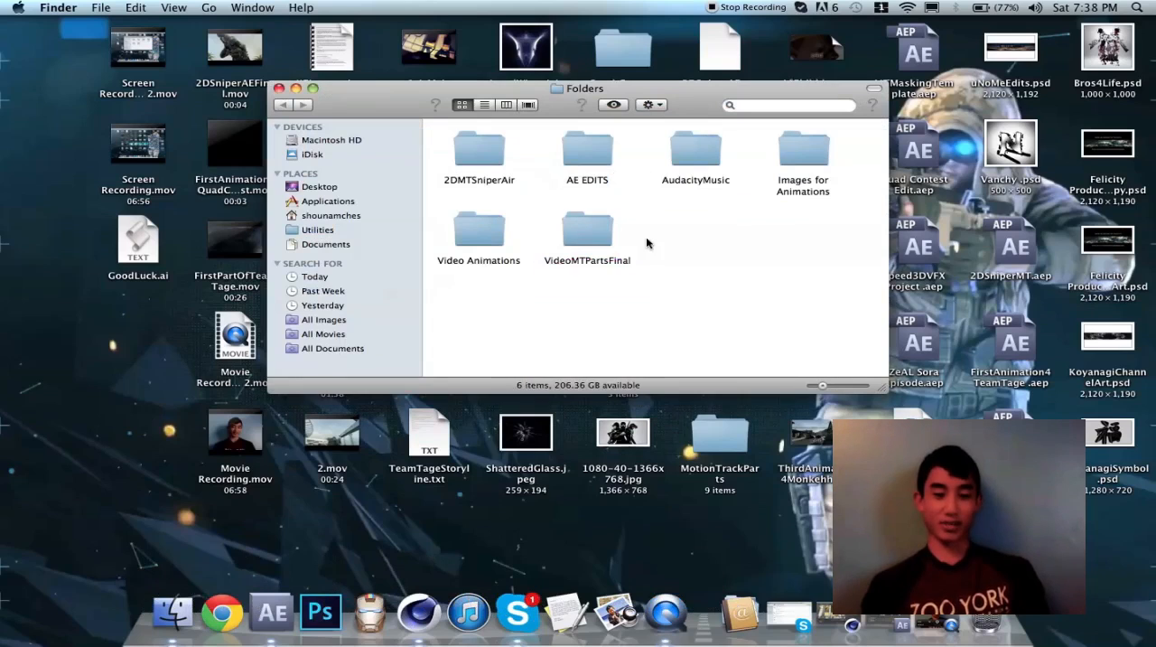
pyautogui.doubleClick(596, 237)
pyautogui.doubleClick(573, 151)
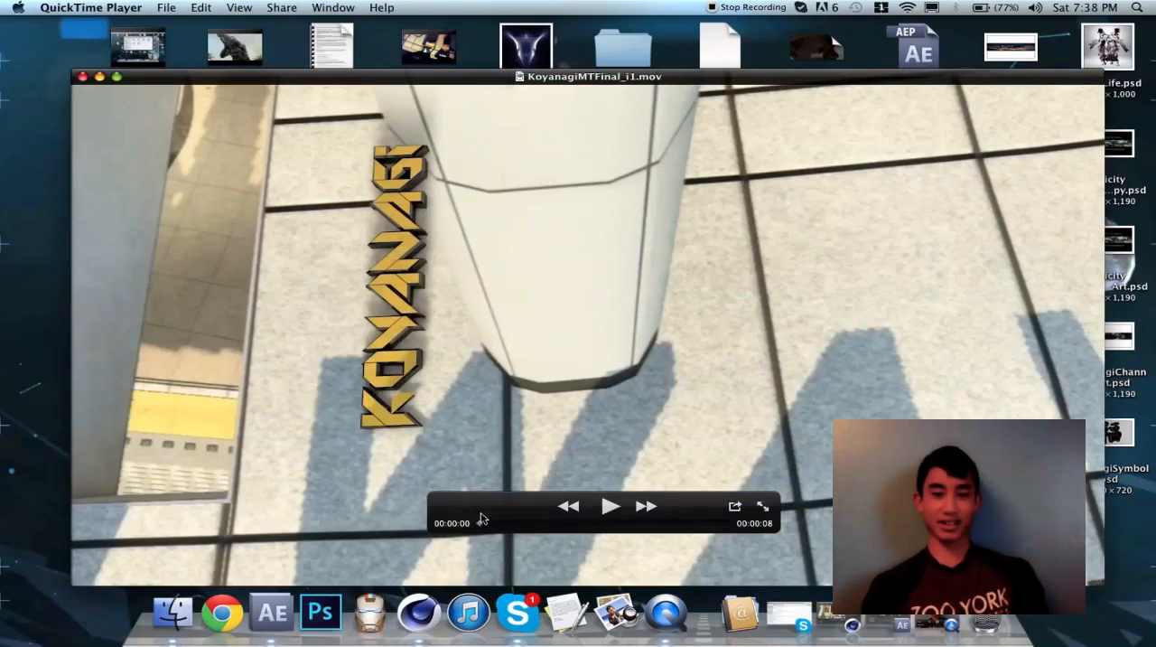
# Scrub through the KoyanagiMTFinal_i1.mov and PresentsMTFinal.mov renders to check their text motion tracks, and close both movies
pyautogui.moveTo(481, 519); pyautogui.dragTo(391, 519)
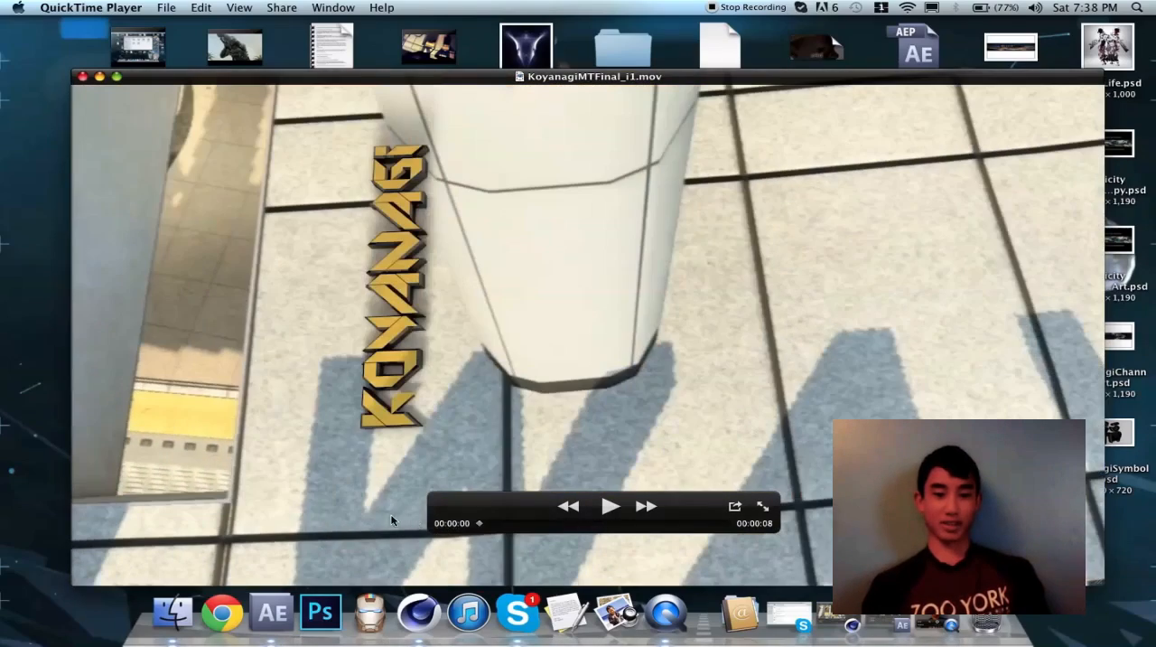
pyautogui.click(82, 75)
pyautogui.click(696, 194)
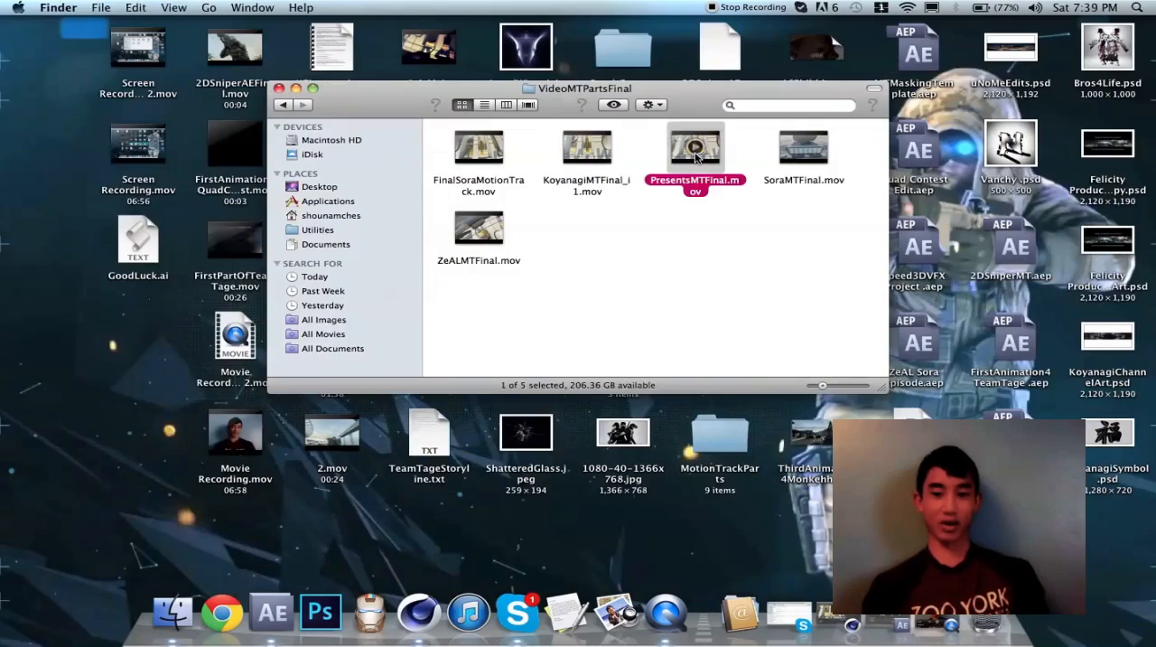
pyautogui.doubleClick(696, 158)
pyautogui.moveTo(479, 523); pyautogui.dragTo(637, 544)
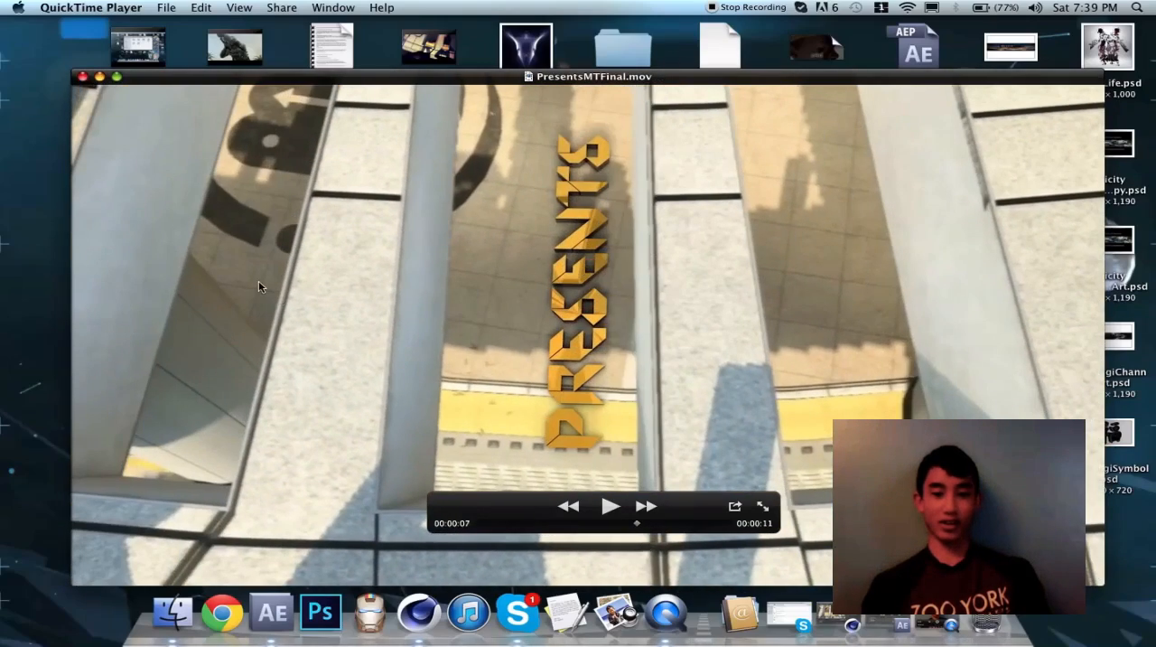
pyautogui.click(82, 77)
# Open FinalSoraMotionTrack.mov and scrub through it, then close the movie and the VideoMTPartsFinal folder
pyautogui.doubleClick(478, 149)
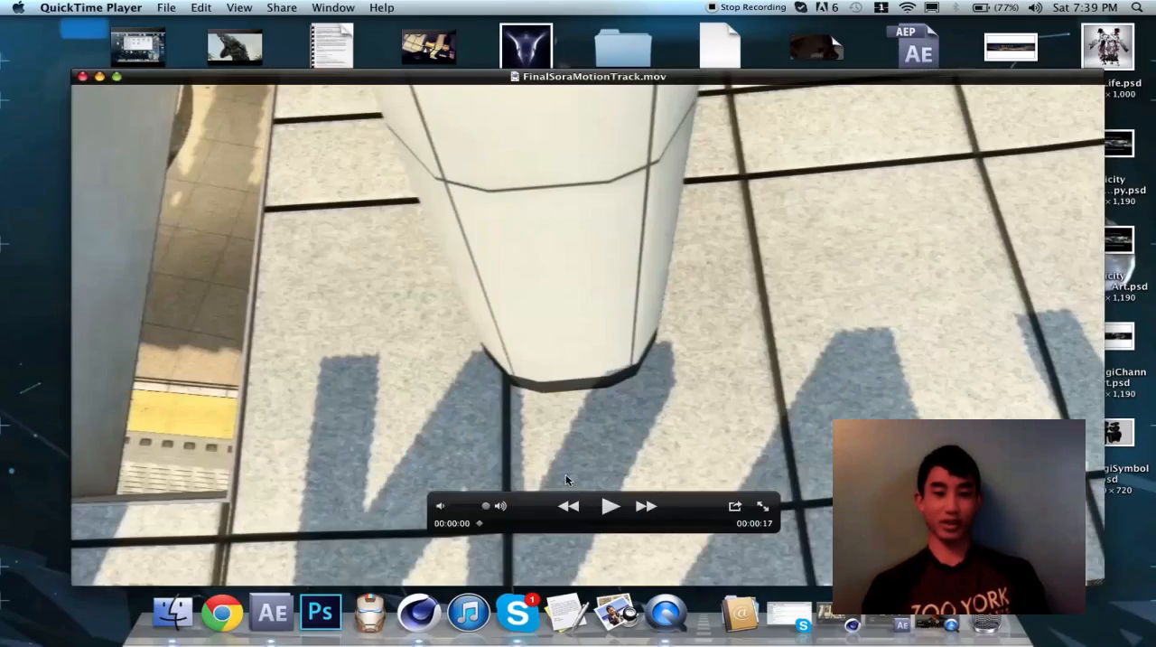
pyautogui.moveTo(494, 525); pyautogui.dragTo(645, 542)
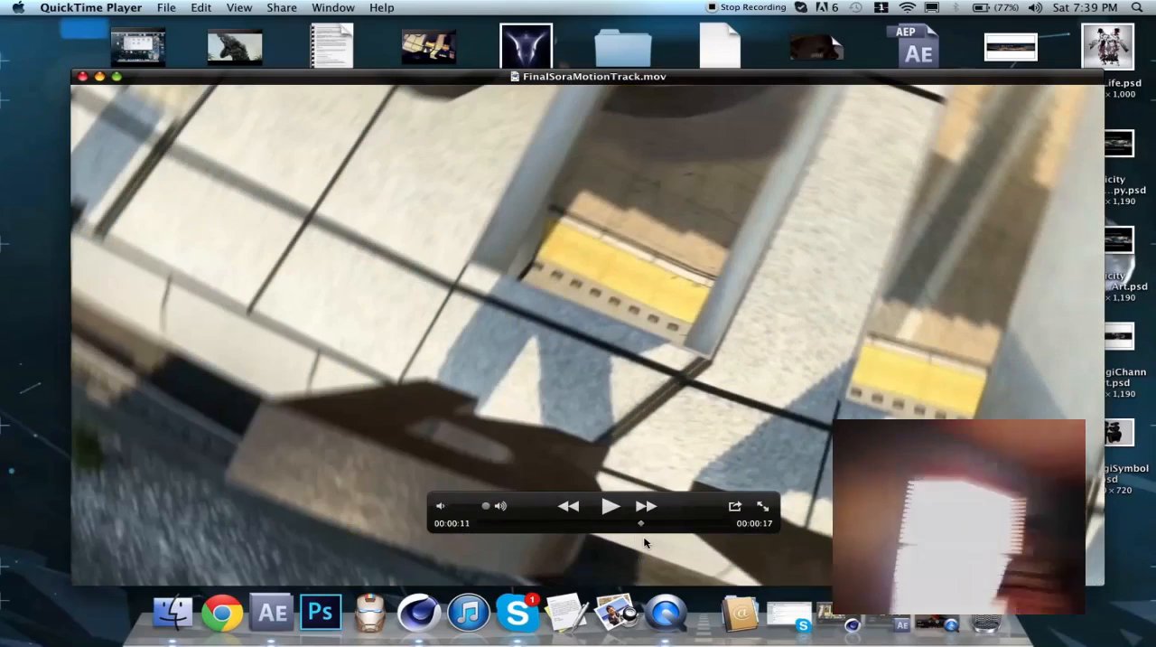
pyautogui.press('super+w')
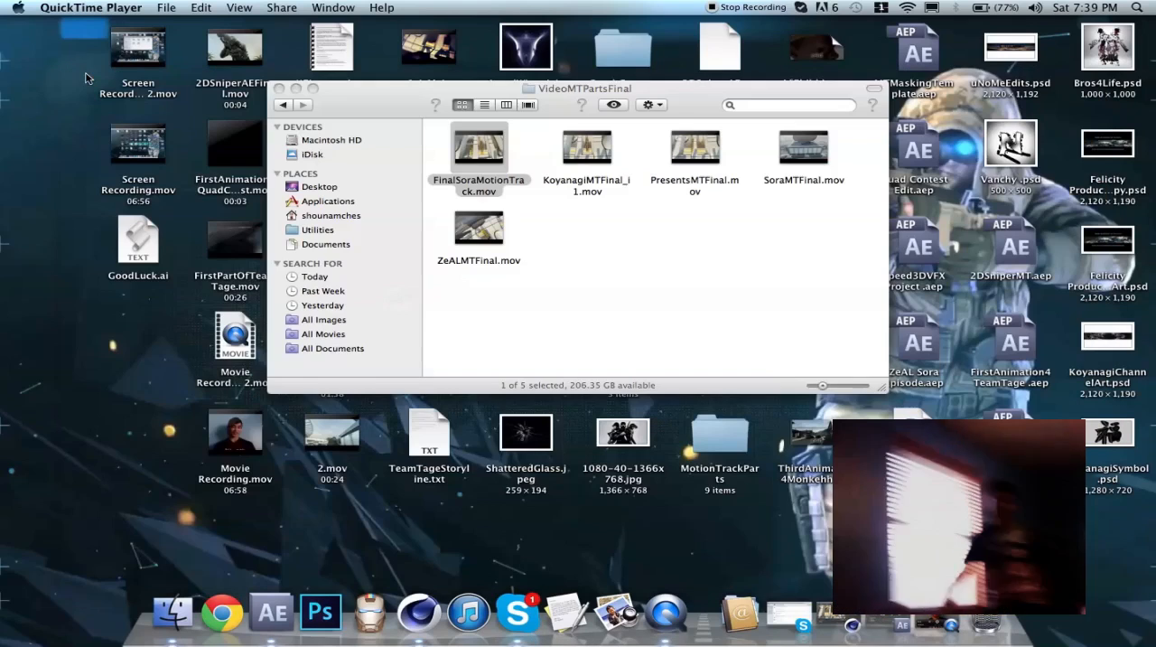
pyautogui.click(428, 241)
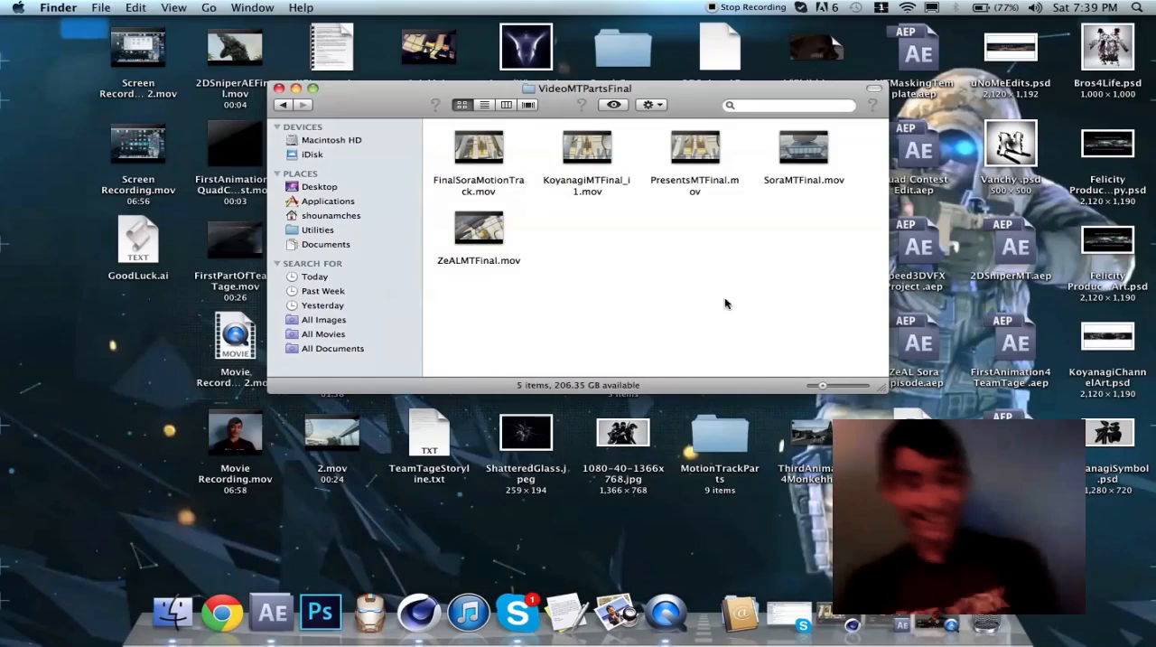
pyautogui.click(280, 88)
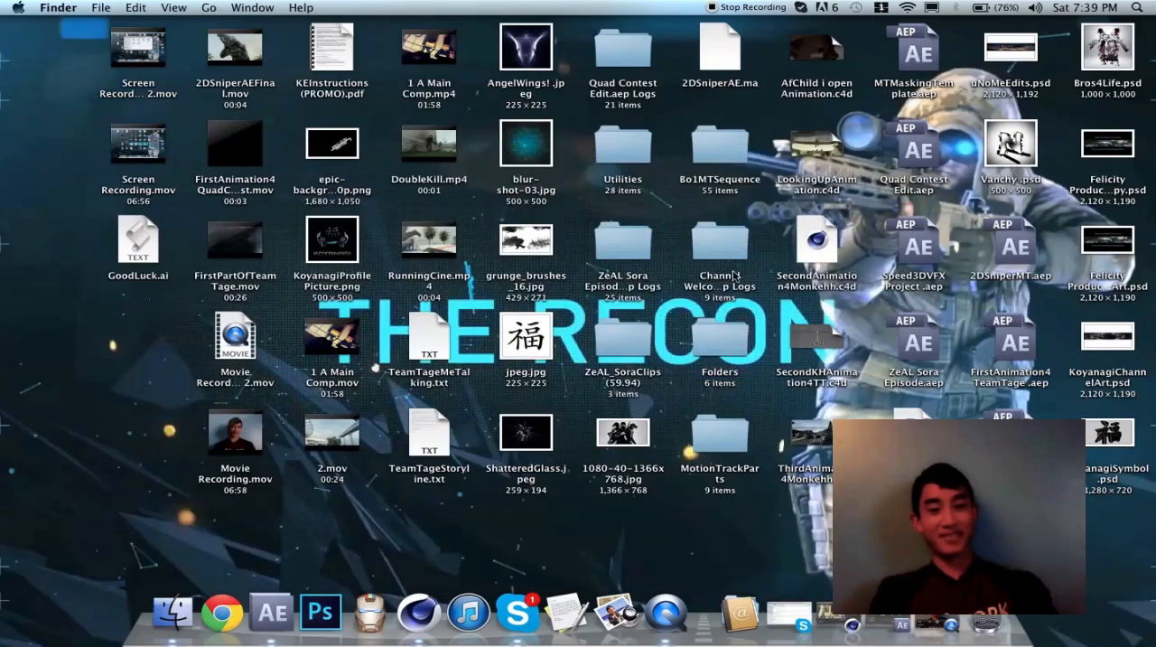
# Open the MTMaskingTemplate.aep project from the desktop in After Effects and select its JPEG sequence
pyautogui.click(915, 62)
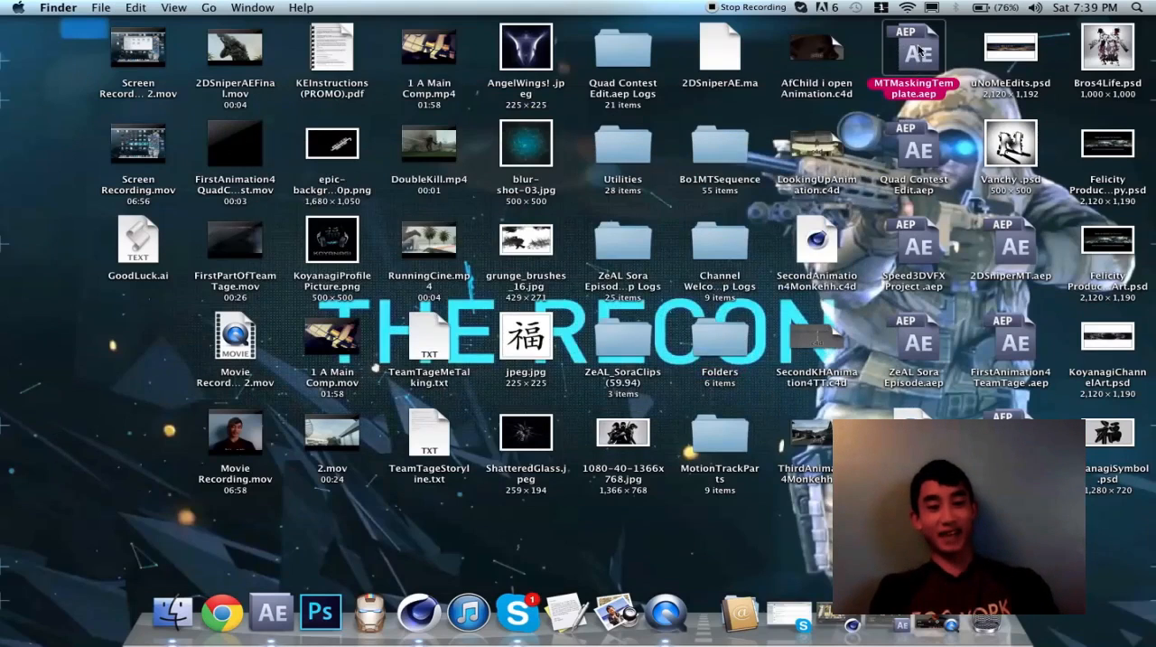
pyautogui.doubleClick(919, 52)
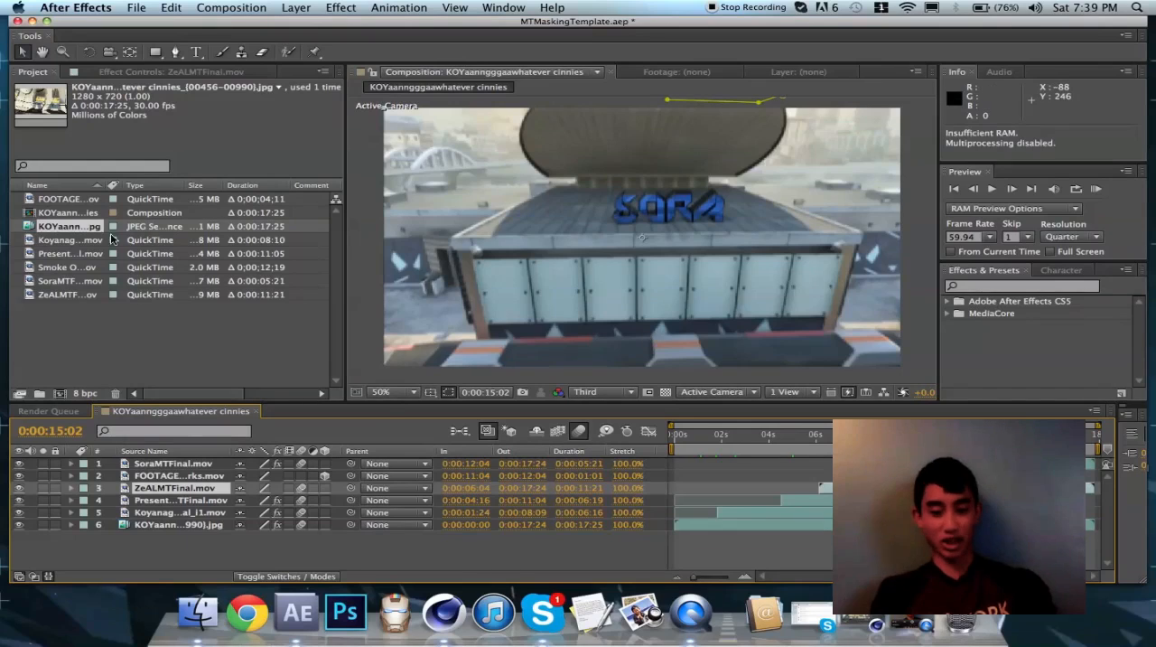
pyautogui.click(63, 225)
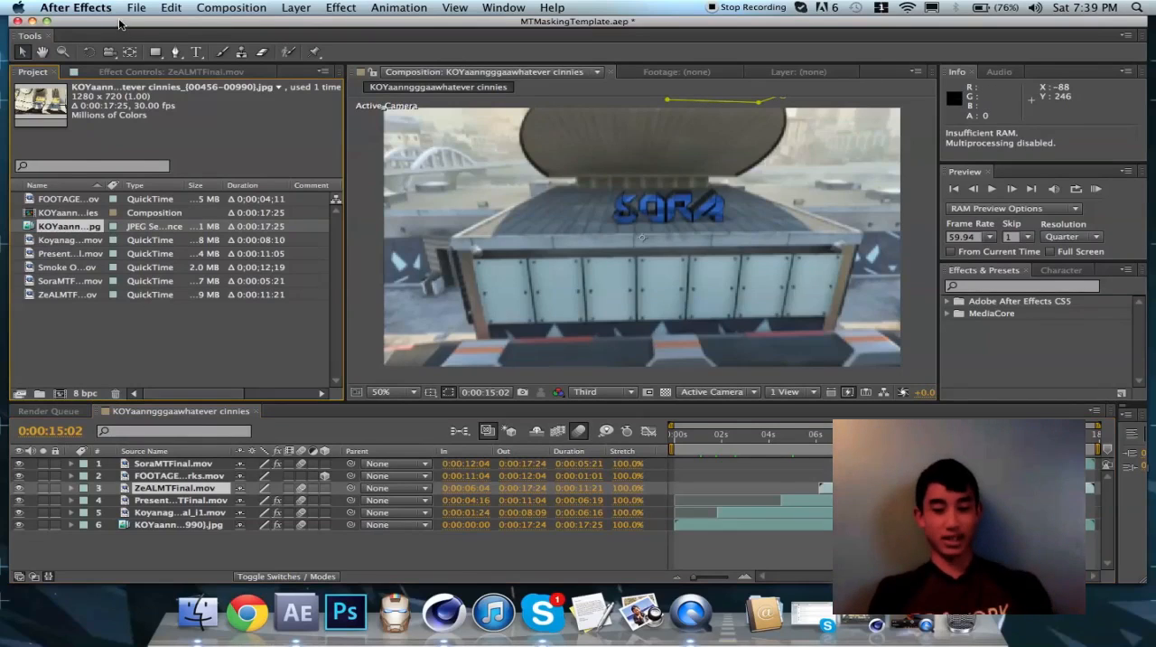
pyautogui.moveTo(120, 21); pyautogui.dragTo(121, 8)
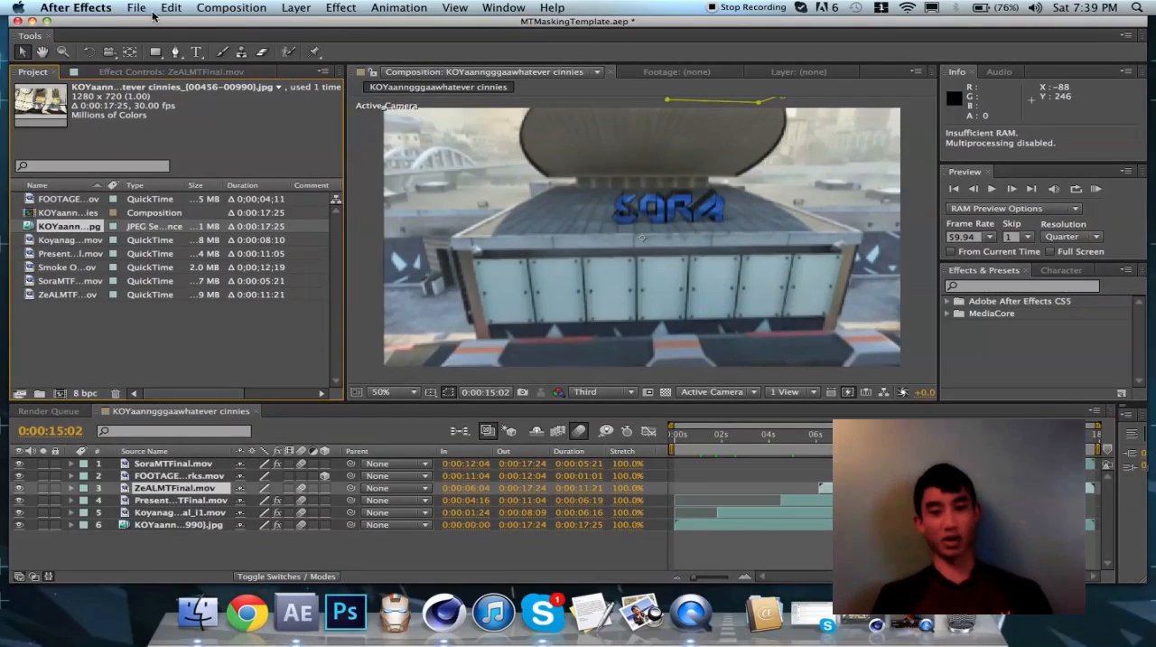
# View the JPEG sequence as footage and return to the KOYaannggaawhatever cinnies composition
pyautogui.click(73, 214)
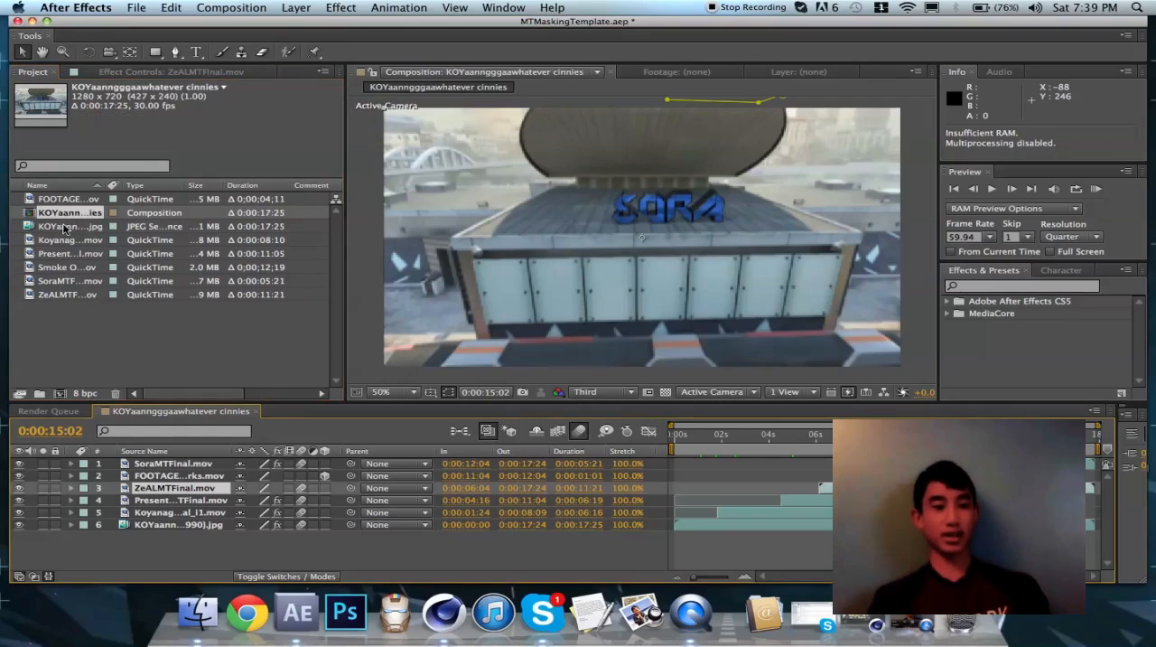
pyautogui.doubleClick(65, 227)
pyautogui.doubleClick(65, 213)
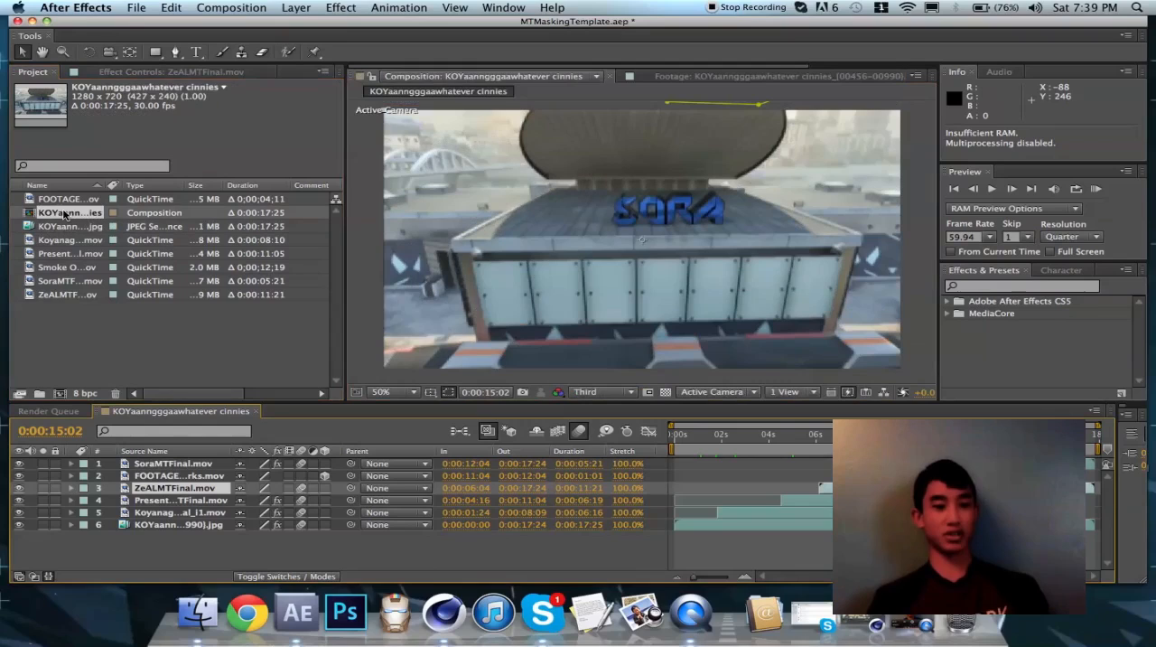
# Open the file replacement dialog for the template's JPEG sequence footage
pyautogui.click(66, 227)
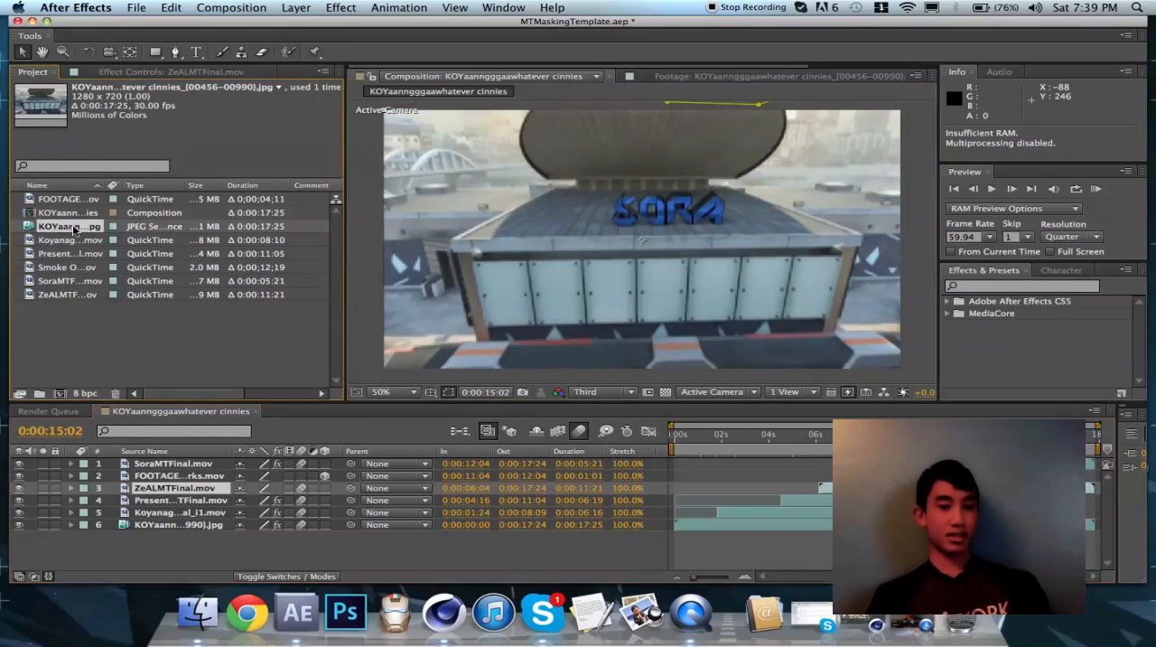
pyautogui.rightClick(62, 232)
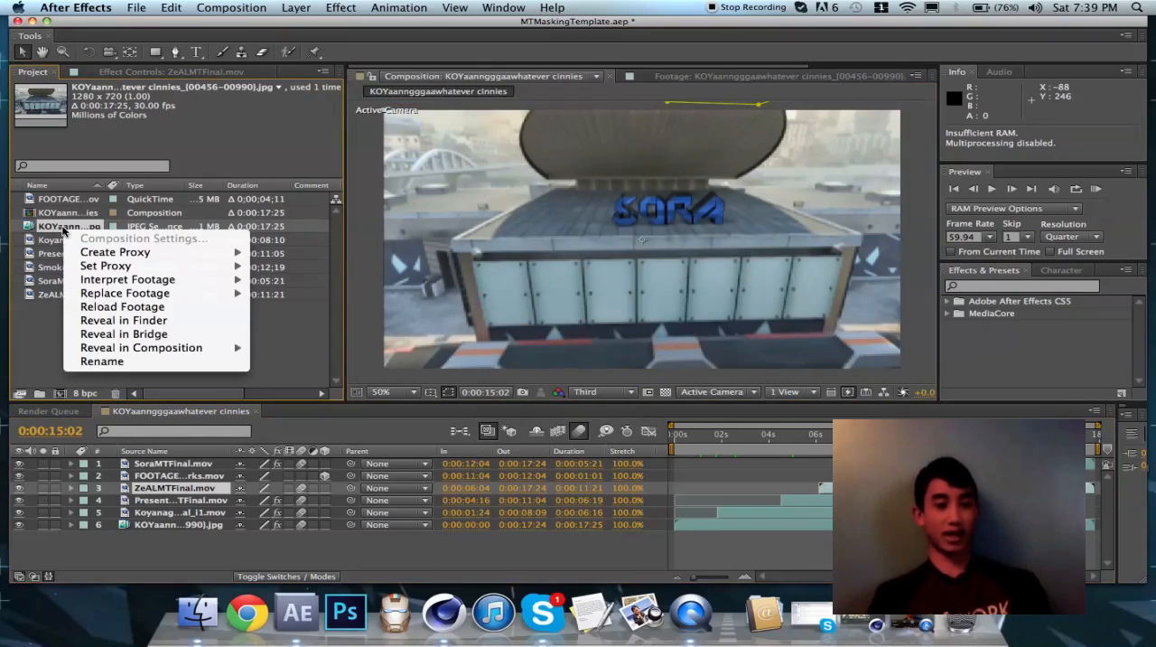
pyautogui.click(54, 229)
pyautogui.rightClick(61, 230)
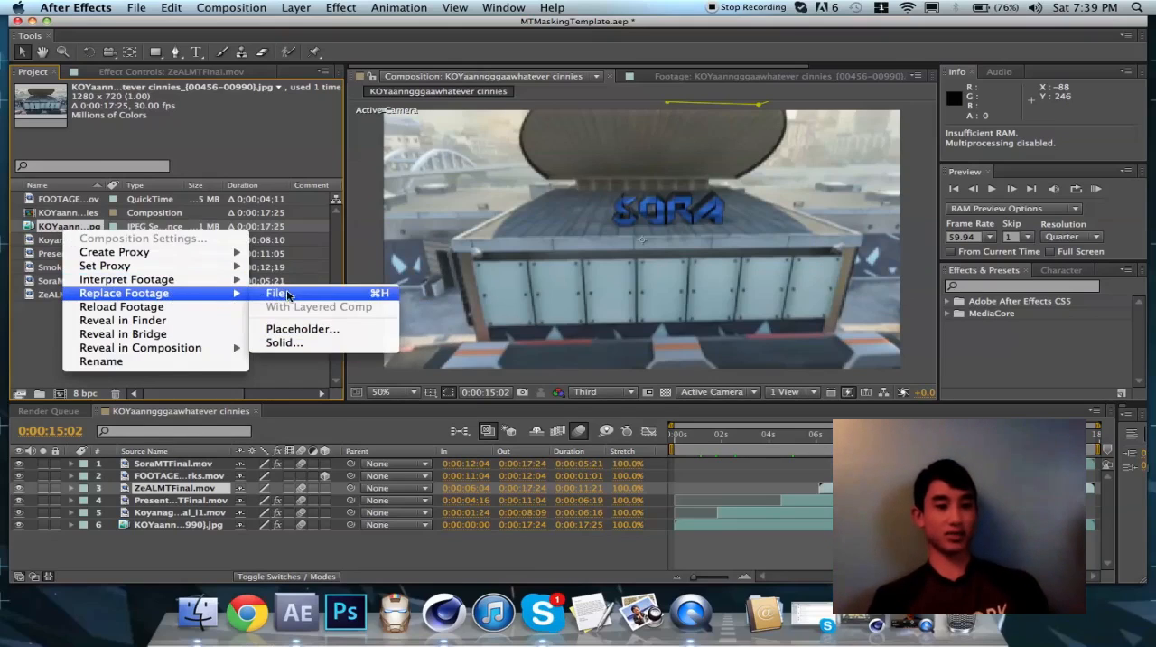
pyautogui.click(290, 296)
# Replace the footage with the image sequence starting at cinnies_00456.jpg in BeginningMT, keeping JPEG Sequence enabled
pyautogui.click(515, 112)
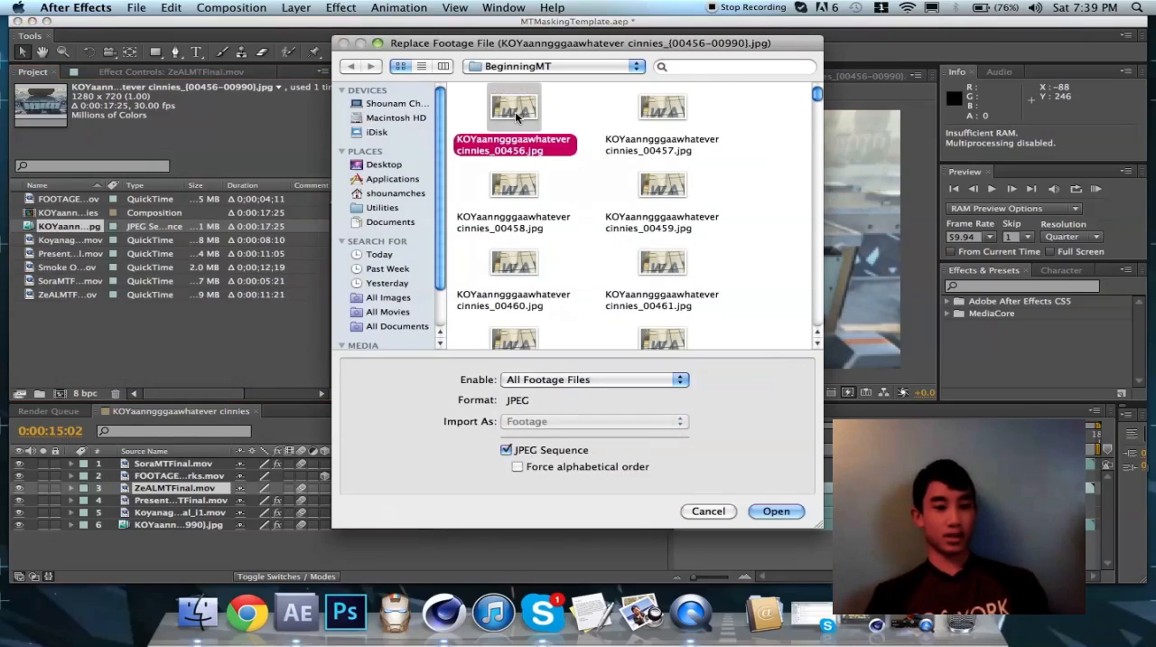
pyautogui.moveTo(496, 47)
pyautogui.mouseDown()
pyautogui.moveTo(512, 51)
pyautogui.moveTo(507, 40)
pyautogui.mouseUp()
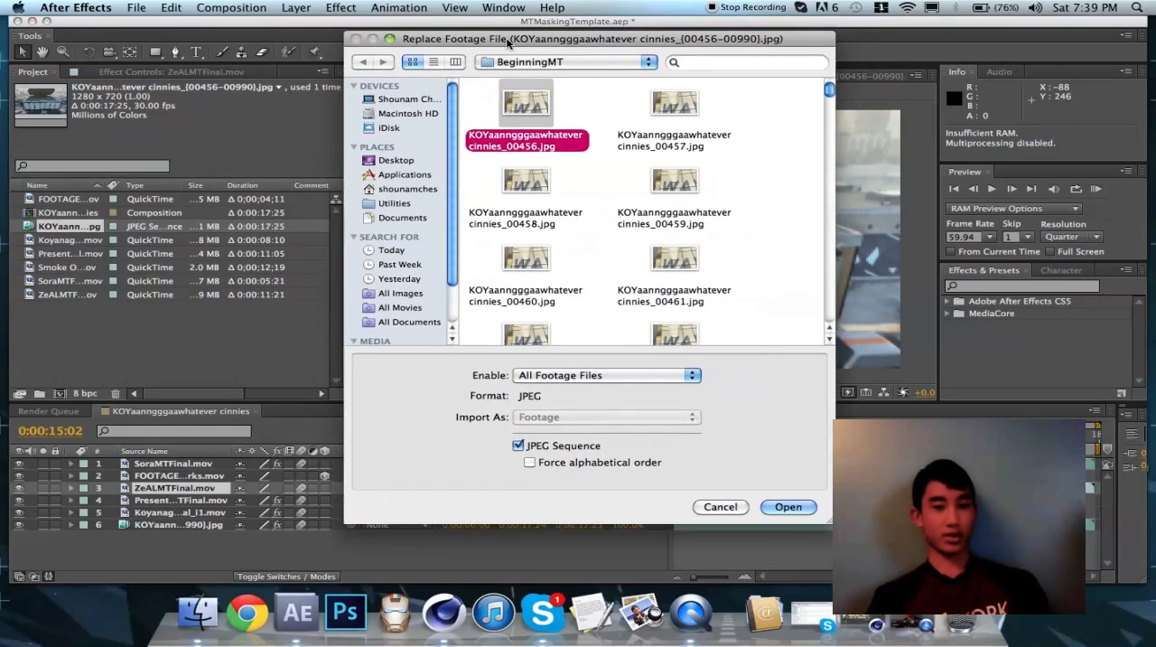
pyautogui.click(600, 116)
pyautogui.click(525, 115)
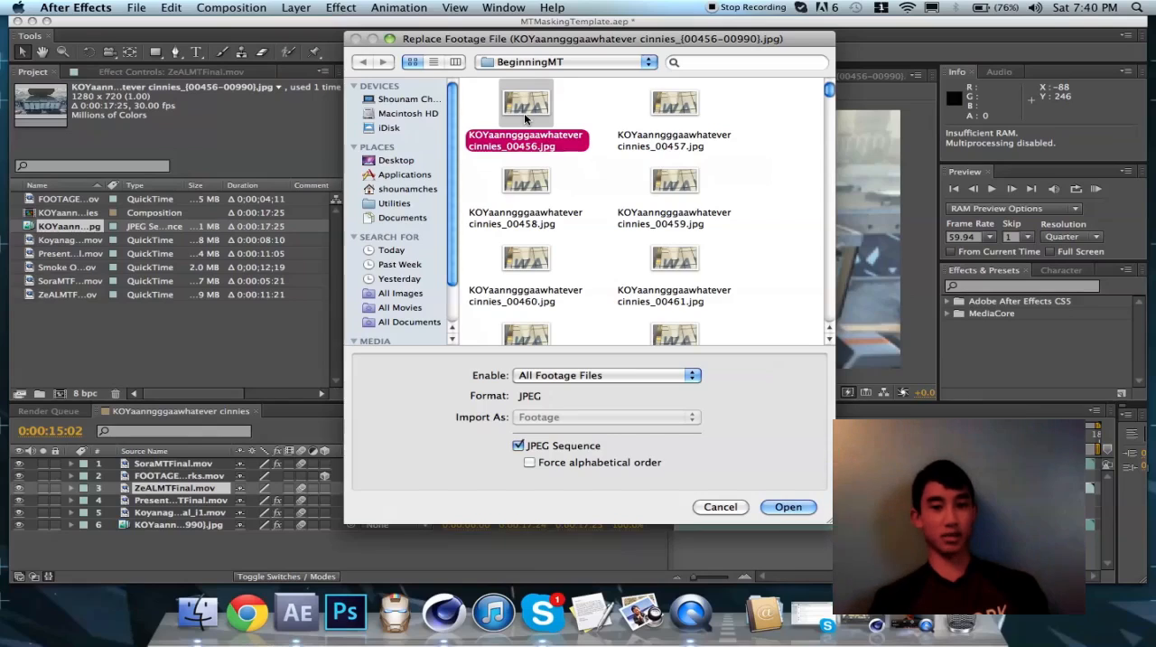
pyautogui.click(571, 117)
pyautogui.click(540, 110)
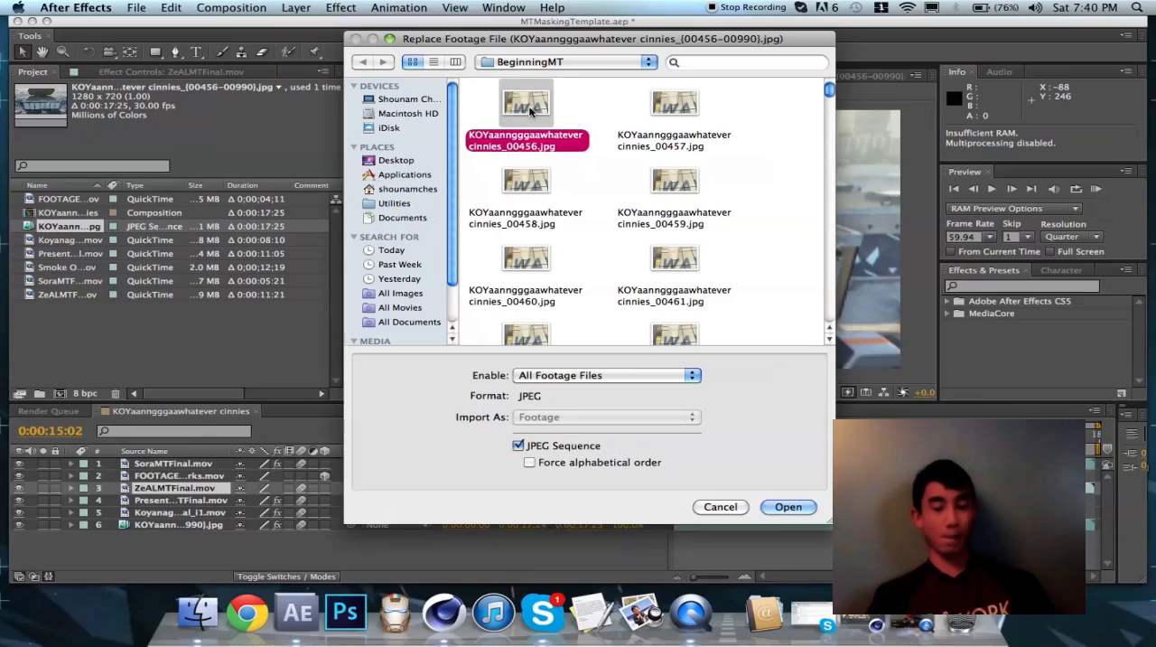
pyautogui.scroll(-2, 547, 113)
pyautogui.scroll(2, 546, 113)
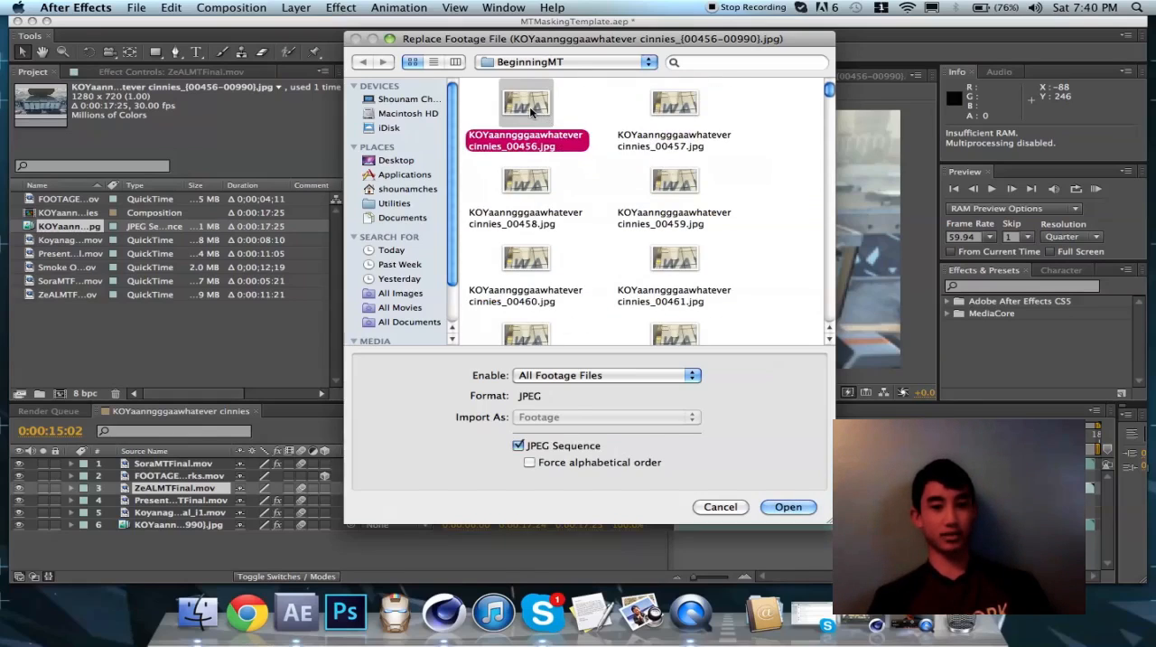
pyautogui.click(578, 107)
pyautogui.click(531, 109)
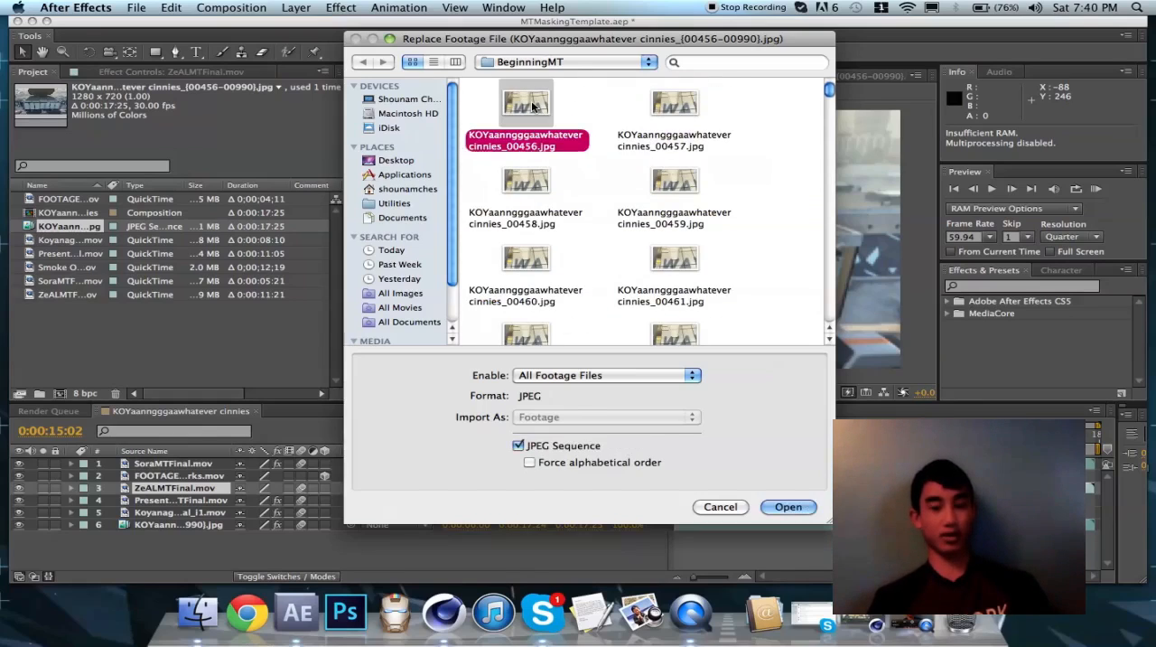
pyautogui.click(518, 445)
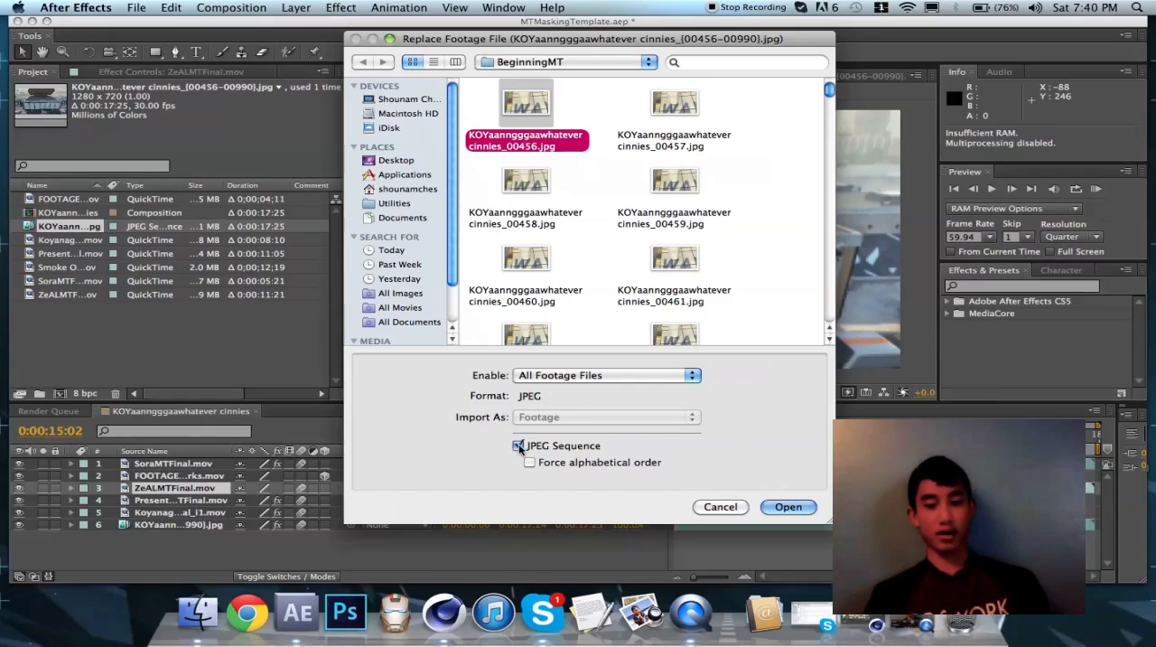
pyautogui.click(788, 506)
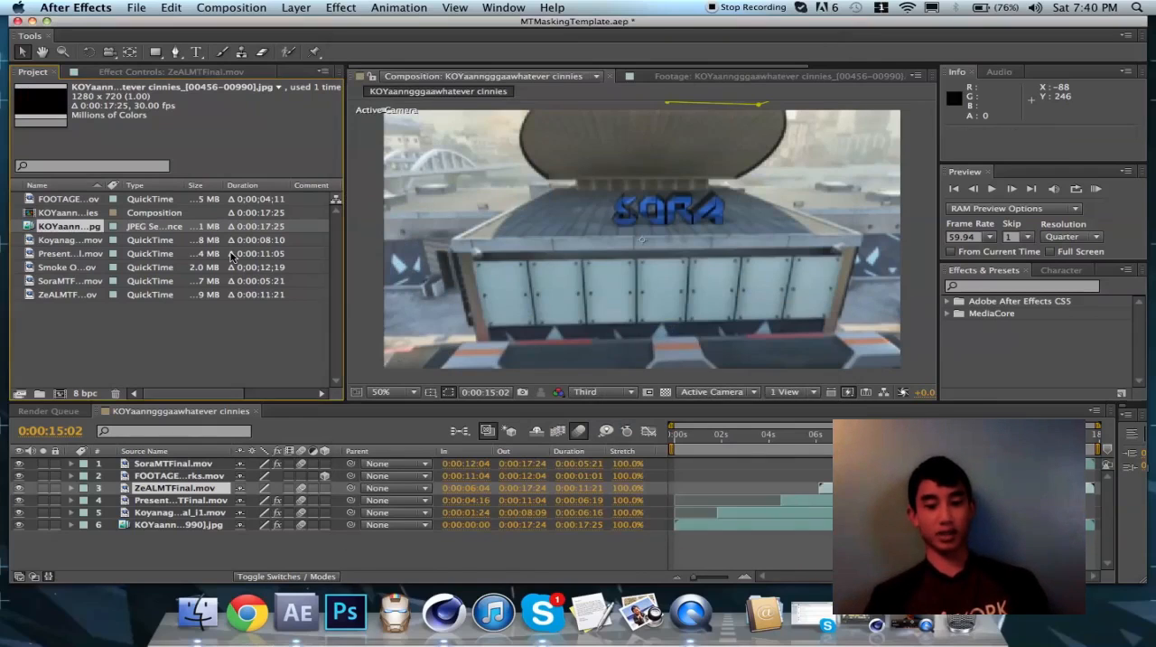
pyautogui.click(65, 242)
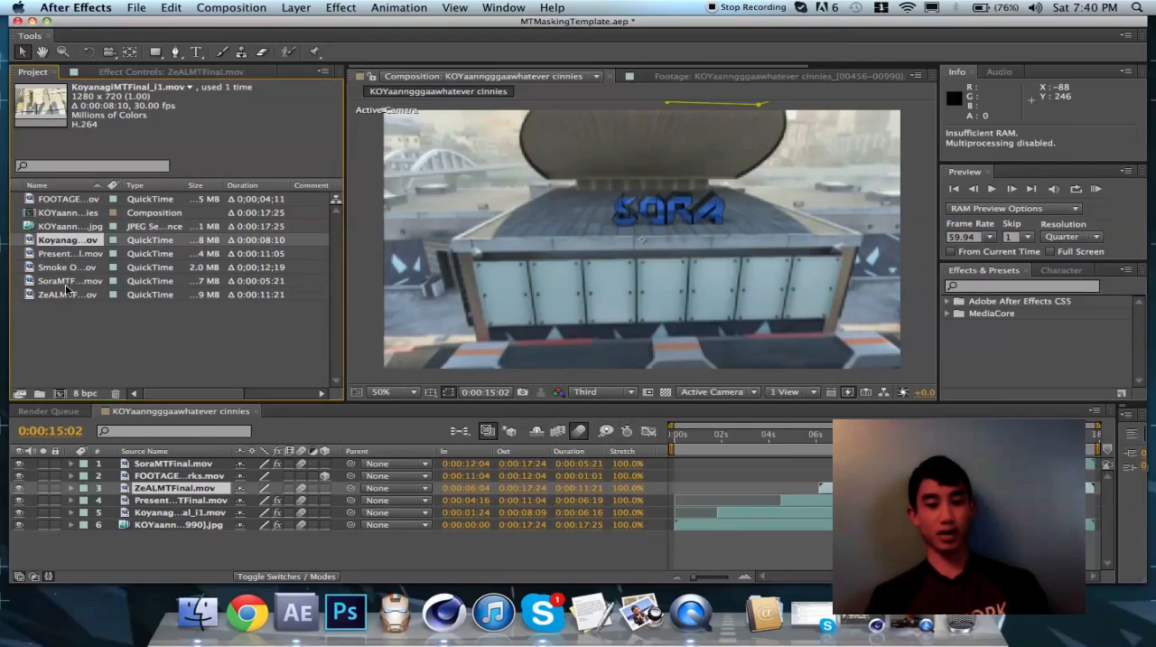
pyautogui.rightClick(63, 244)
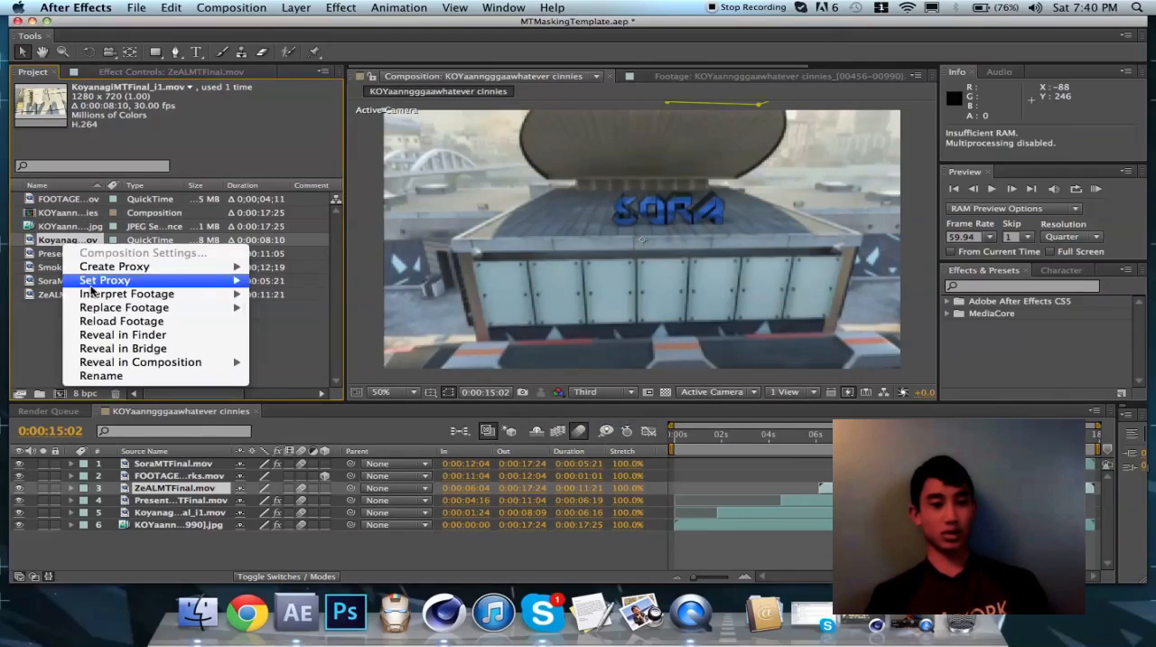
pyautogui.moveTo(115, 311)
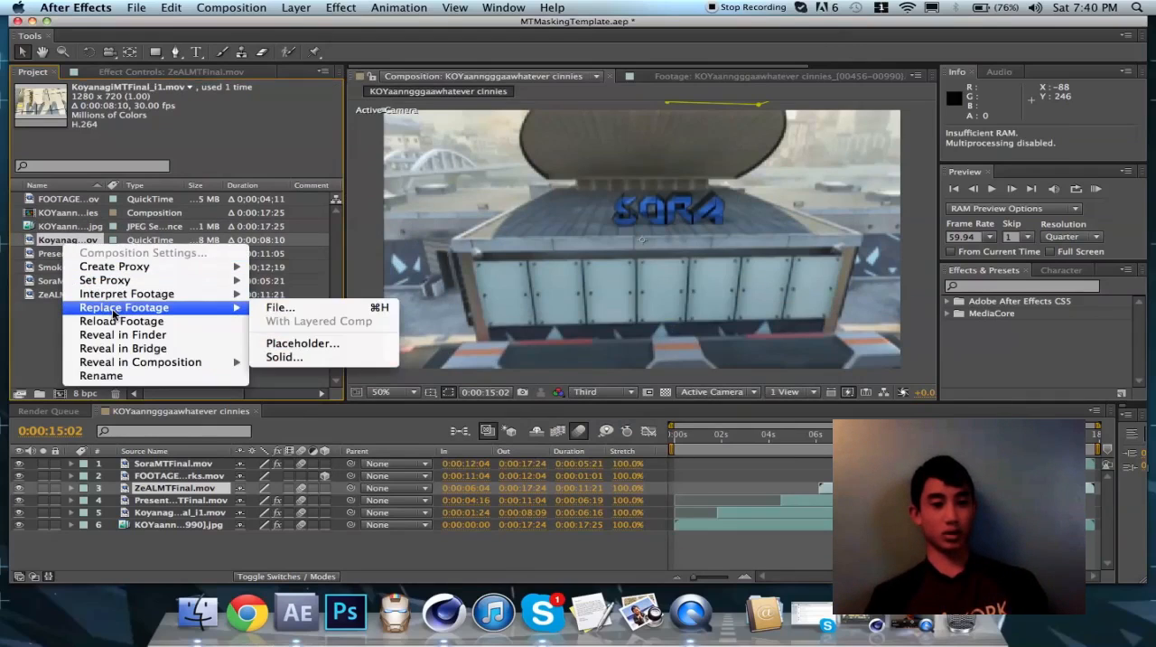
pyautogui.click(281, 308)
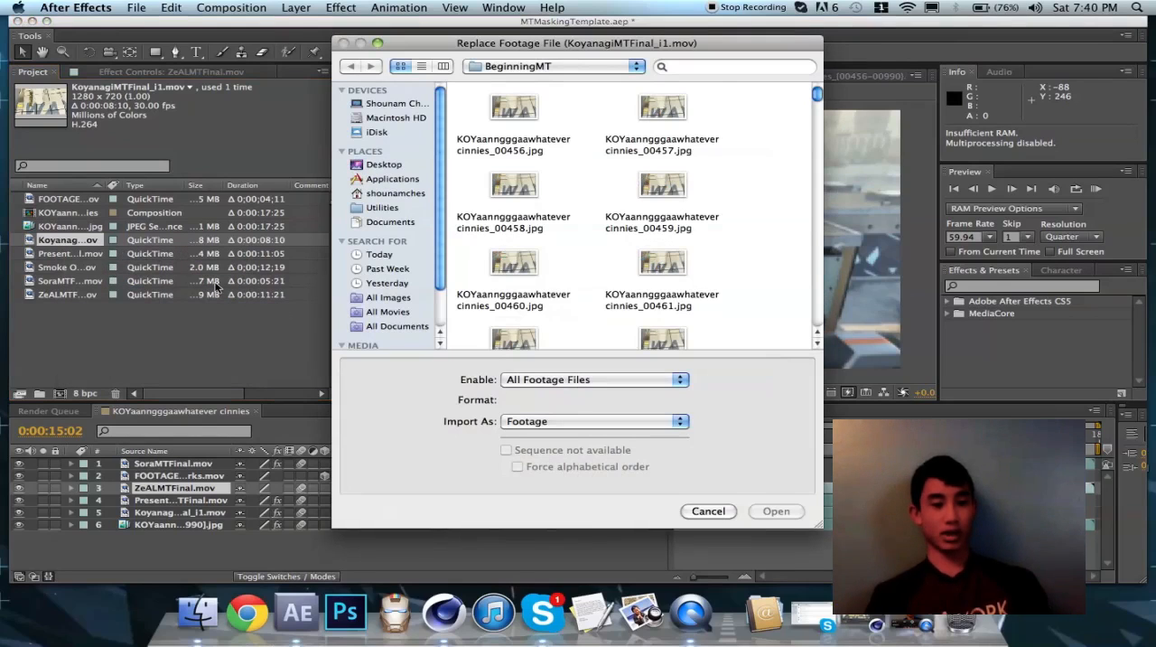
pyautogui.click(704, 512)
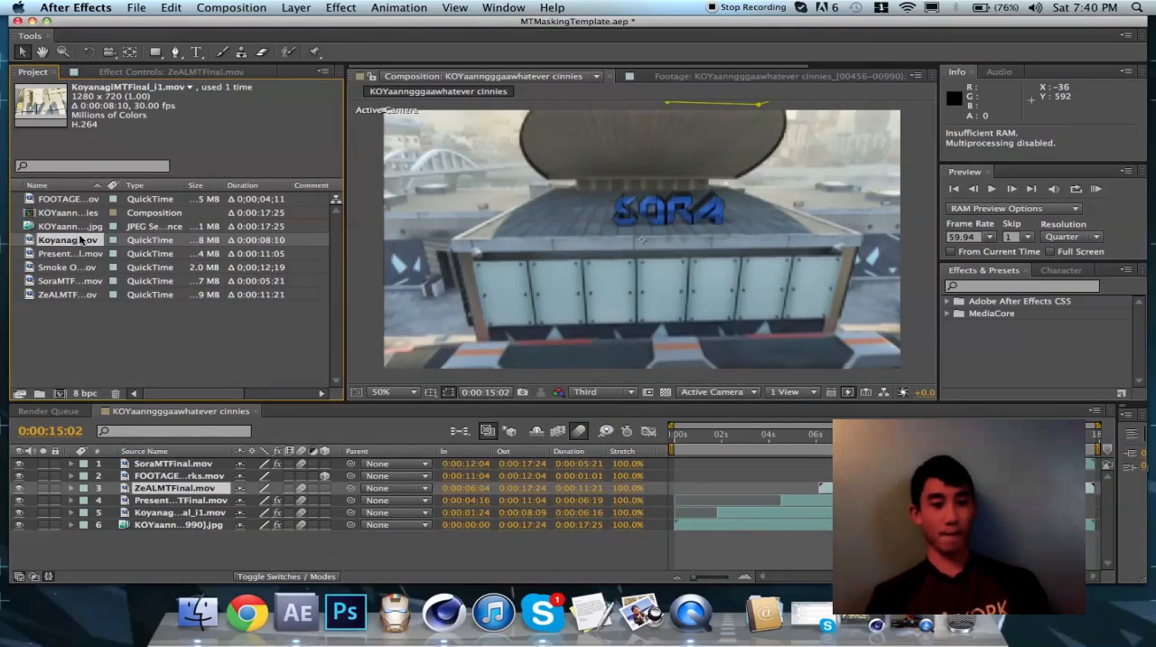
# Open the file replacement dialog for the KoyanagiMTFinal_i1.mov footage in the project
pyautogui.rightClick(79, 239)
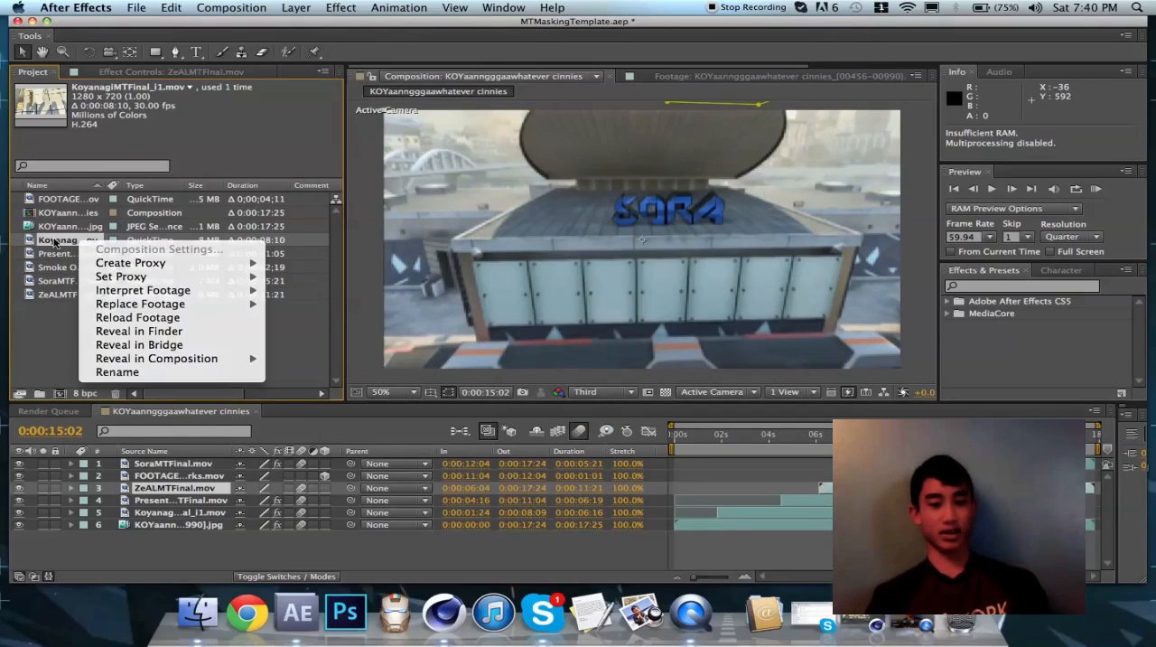
pyautogui.click(55, 241)
pyautogui.rightClick(54, 241)
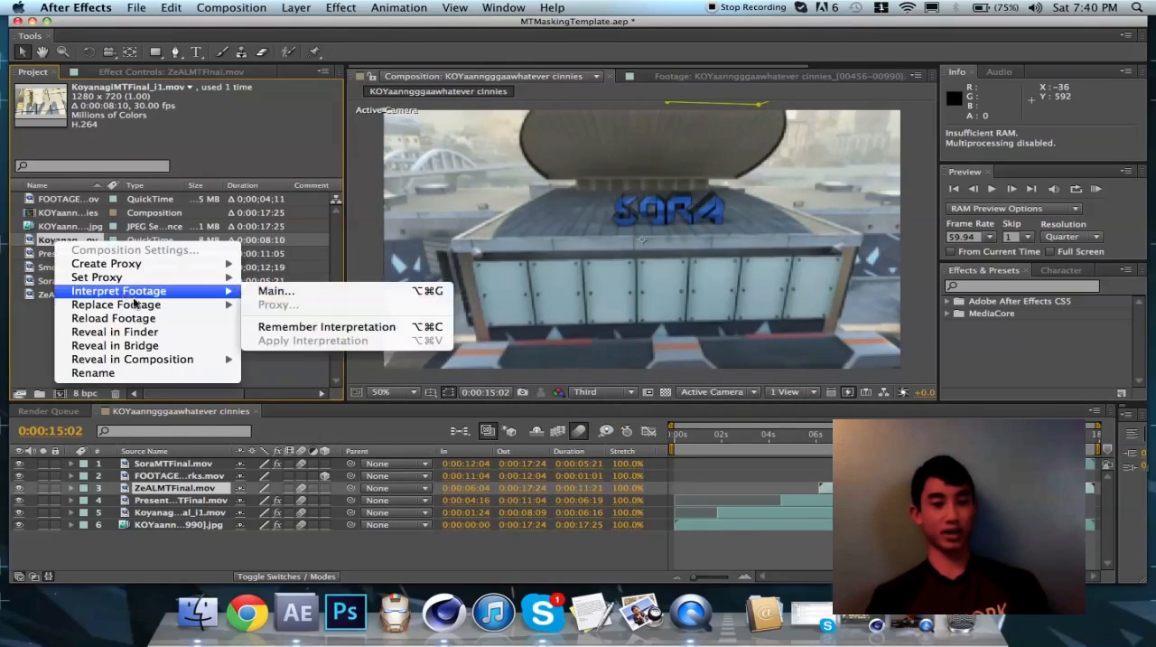
pyautogui.moveTo(177, 307)
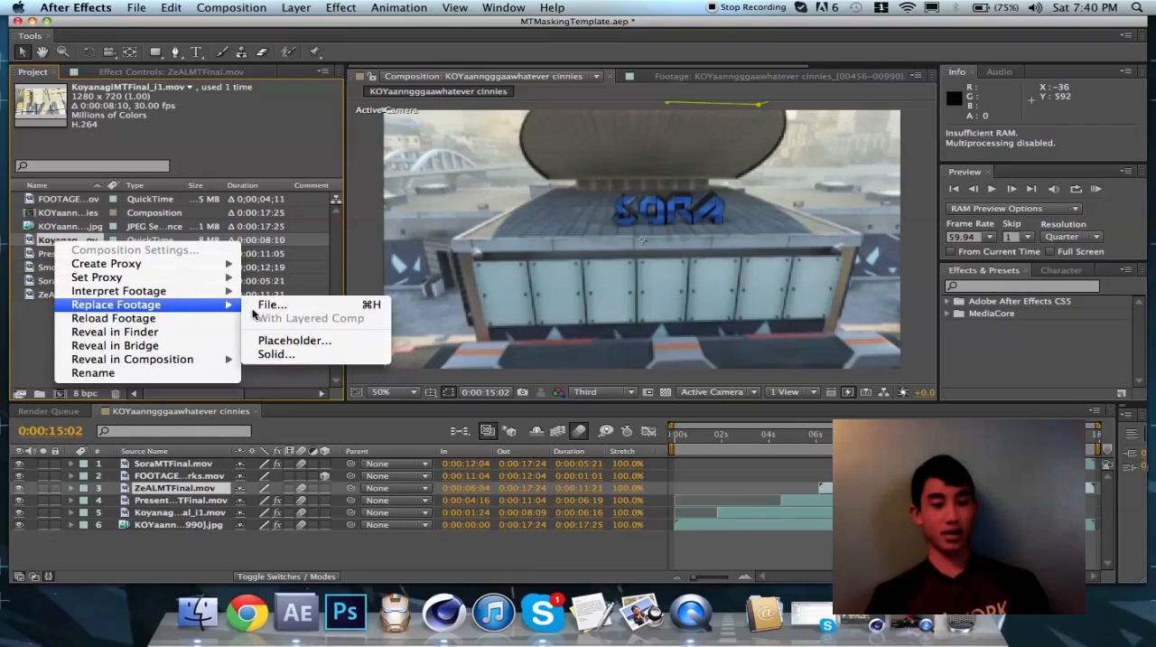
pyautogui.click(269, 305)
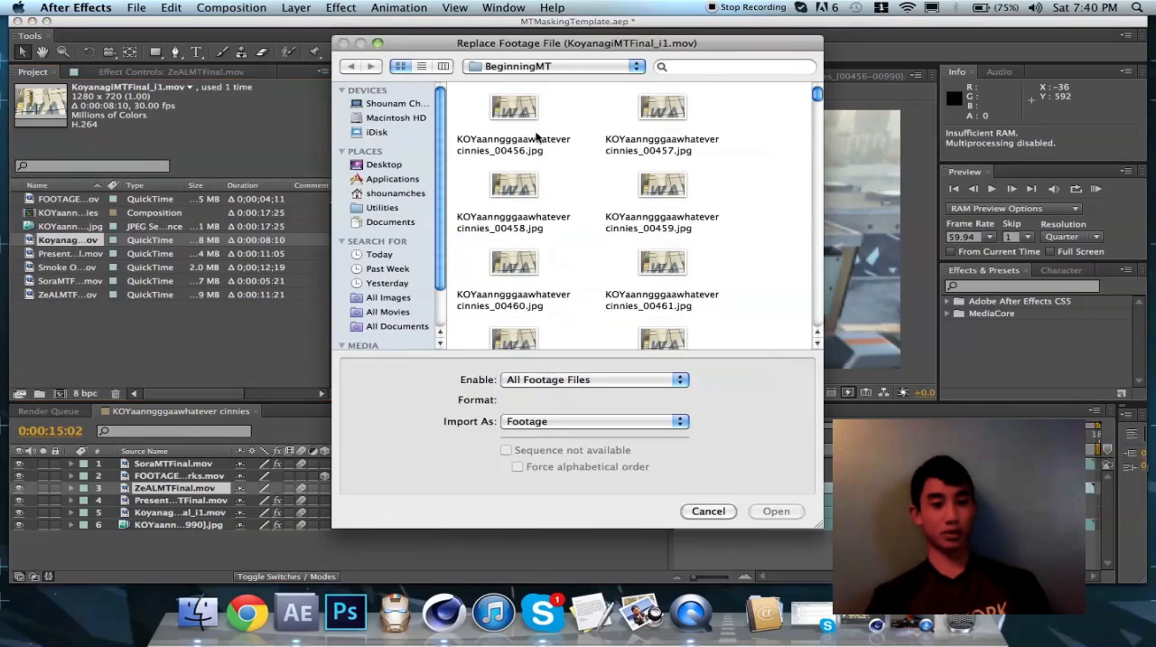
# Replace the footage with KoyanagiMTFinal_i1.mov from the VideoMTPartsFinal folder inside Folders on the desktop
pyautogui.click(389, 166)
pyautogui.scroll(-5, 664, 282)
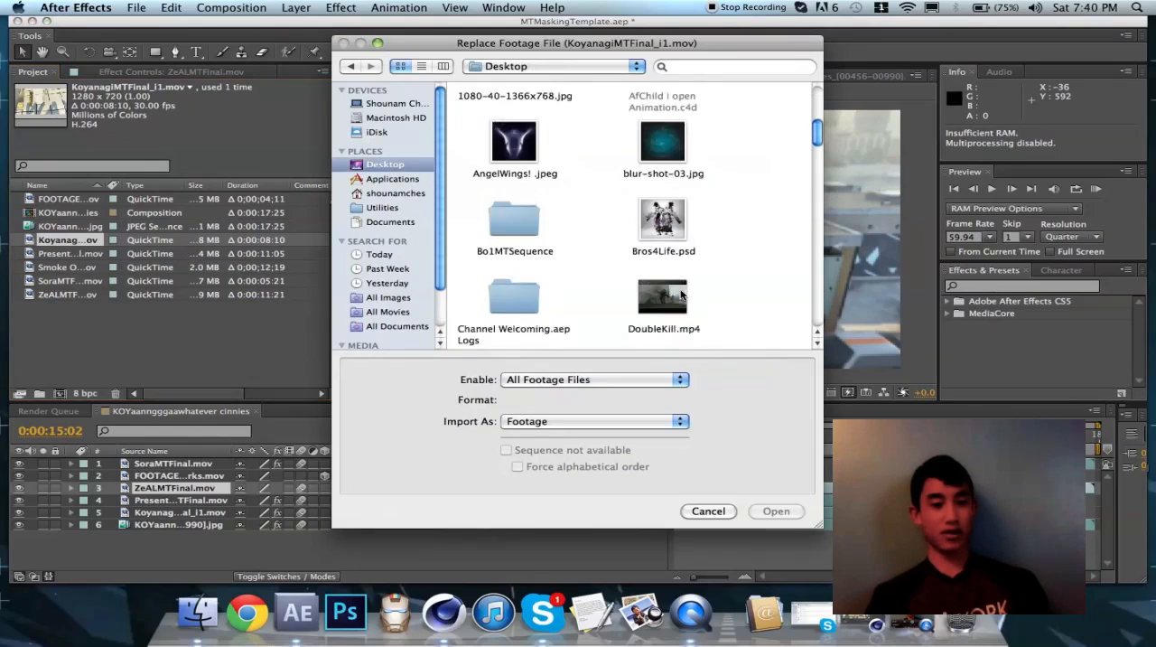
pyautogui.scroll(-1, 580, 225)
pyautogui.scroll(-10, 579, 224)
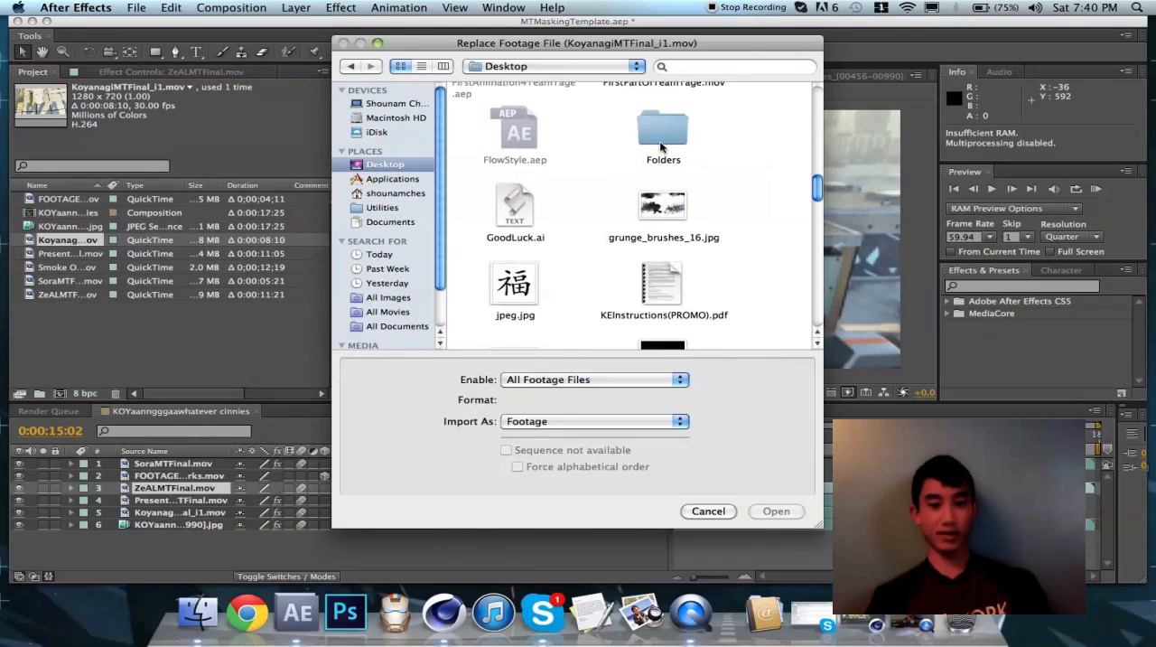
pyautogui.scroll(-2, 623, 172)
pyautogui.click(663, 100)
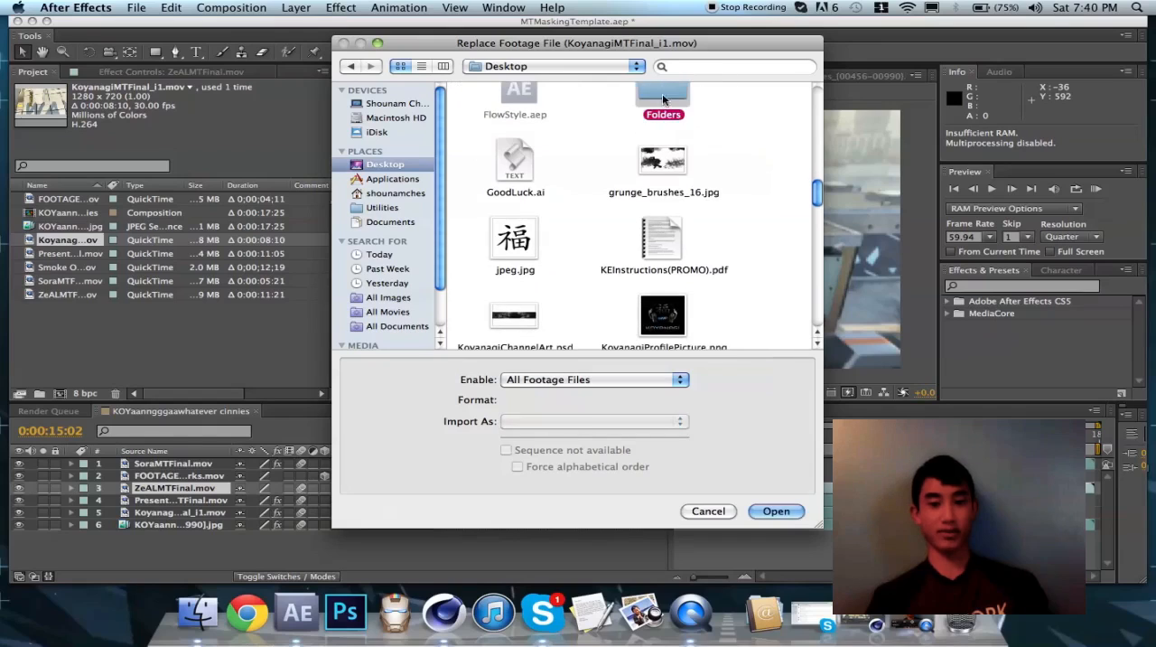
pyautogui.doubleClick(663, 101)
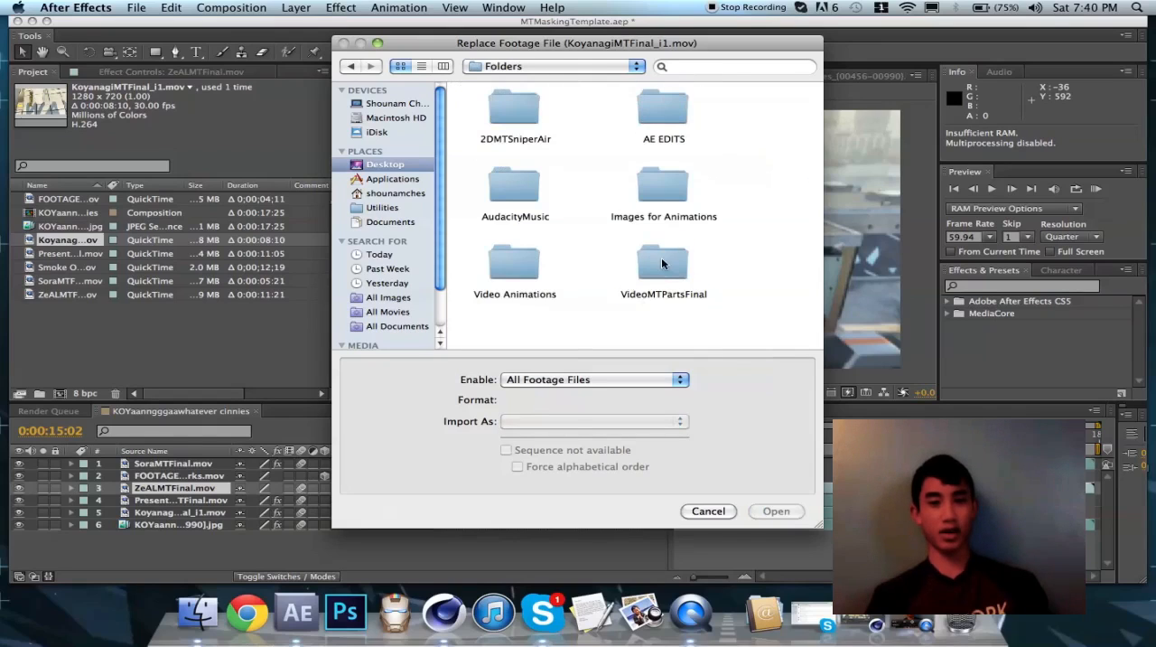
pyautogui.doubleClick(662, 262)
pyautogui.click(645, 121)
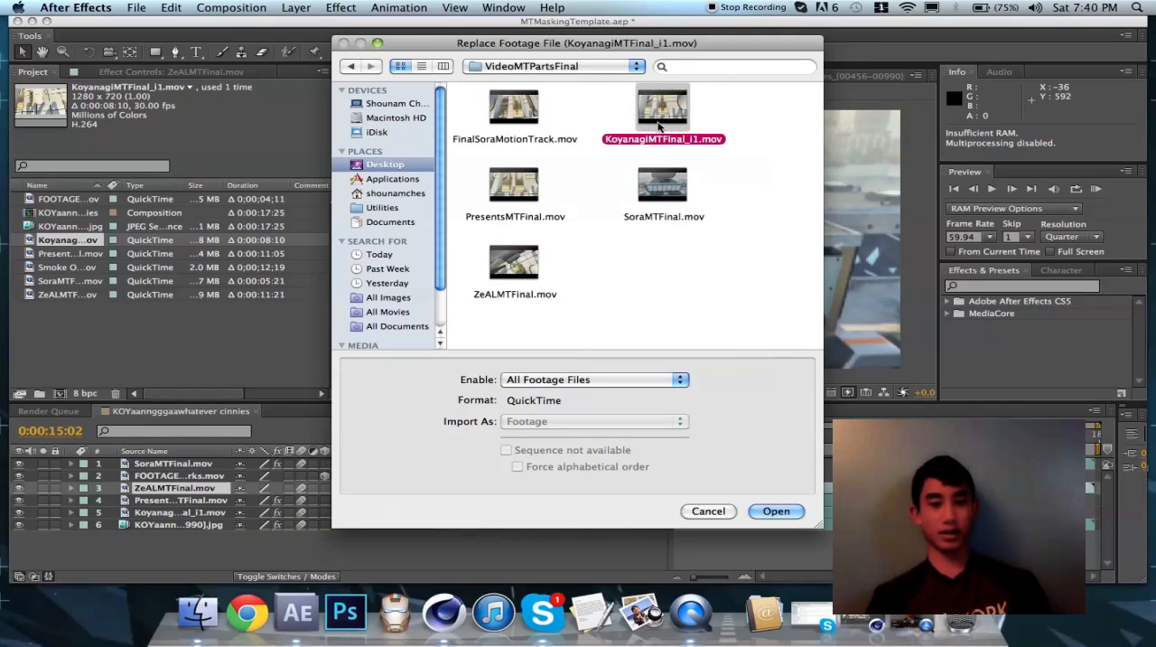
pyautogui.doubleClick(660, 125)
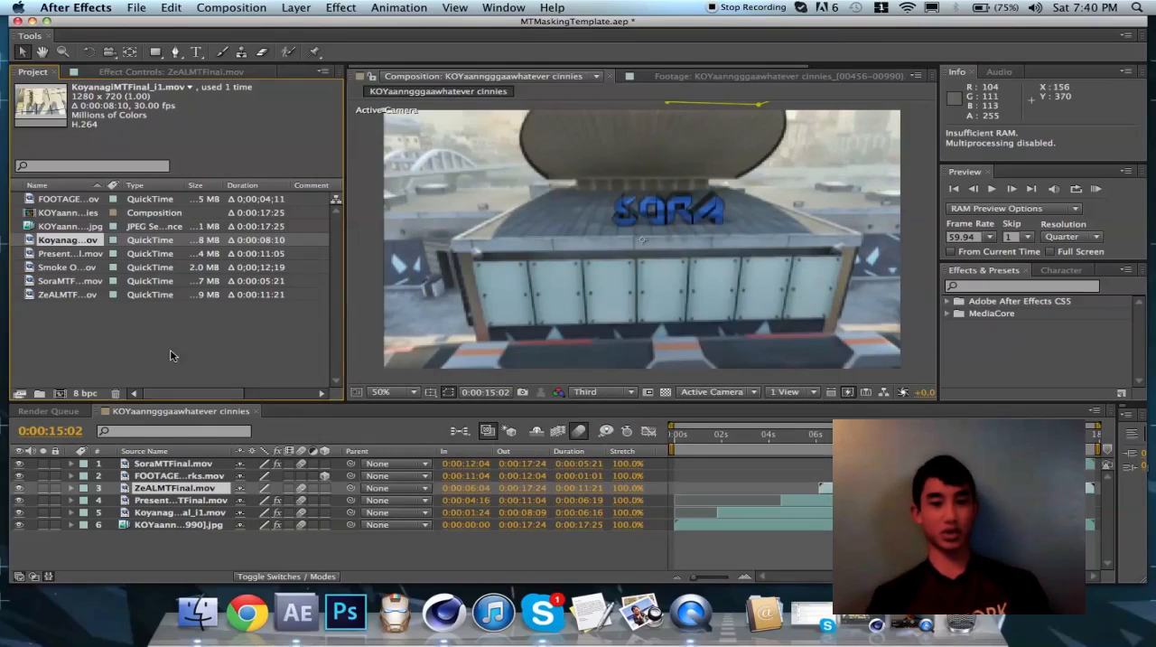
# Examine the mask outlines on the KoyanagiMTFinal_i1.mov and PresentsMTFinal.mov layers at several times in the composition
pyautogui.click(700, 436)
pyautogui.moveTo(700, 439)
pyautogui.mouseDown()
pyautogui.moveTo(710, 440)
pyautogui.moveTo(675, 441)
pyautogui.moveTo(733, 440)
pyautogui.moveTo(721, 443)
pyautogui.mouseUp()
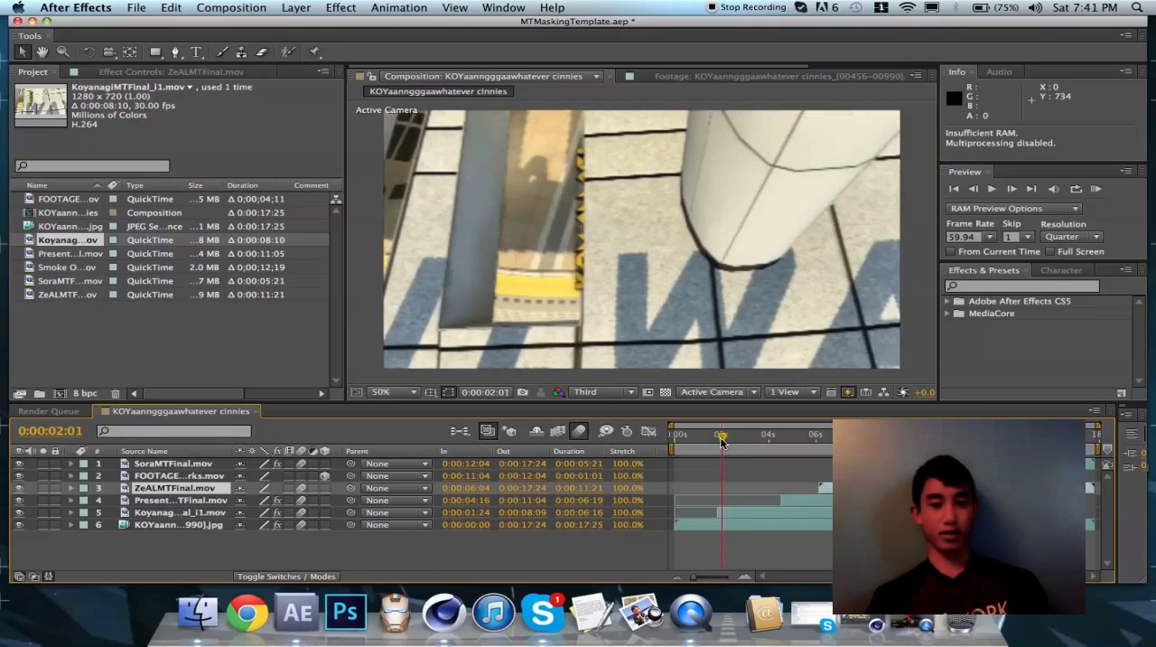
pyautogui.click(752, 512)
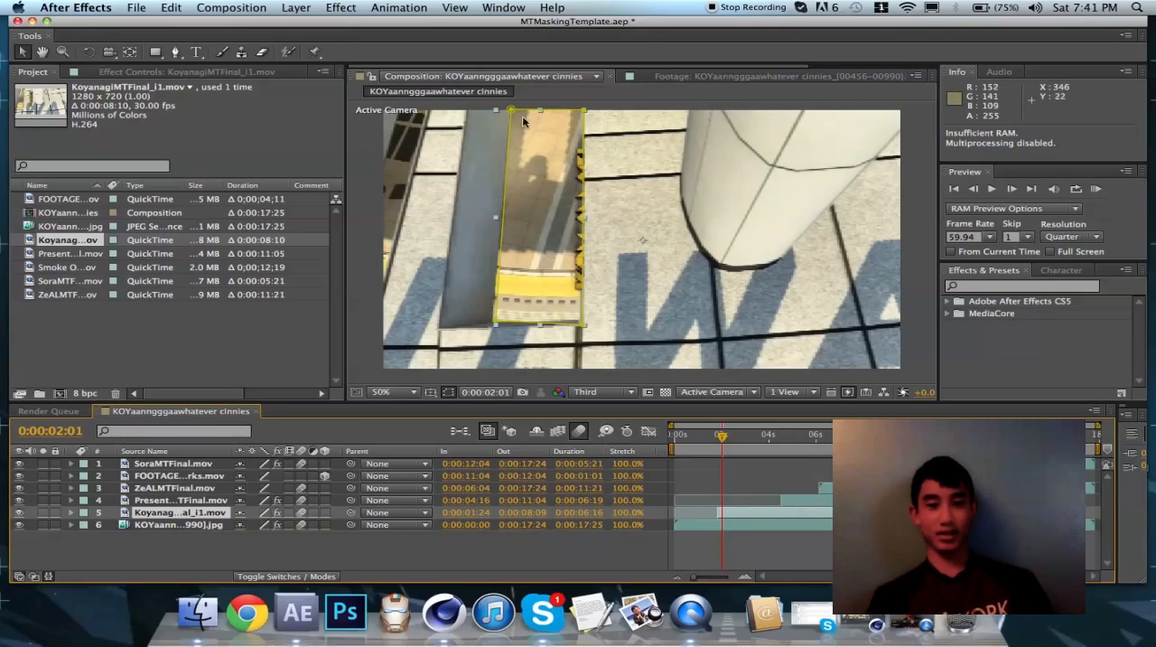
pyautogui.moveTo(723, 438); pyautogui.dragTo(821, 439)
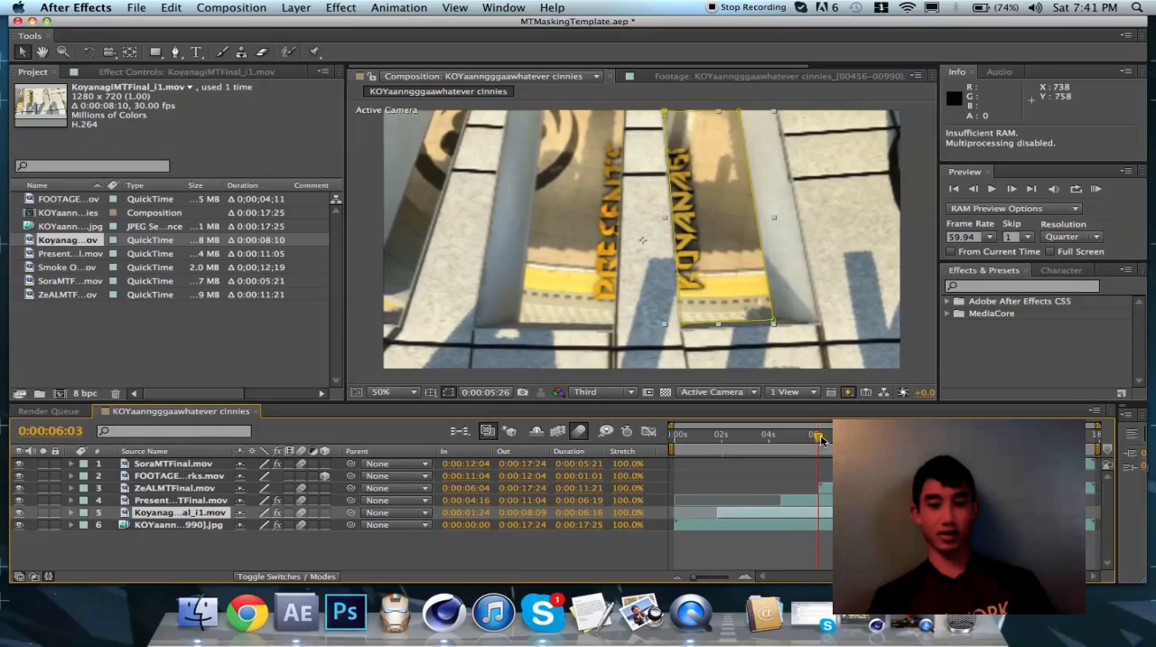
pyautogui.moveTo(827, 439); pyautogui.dragTo(847, 439)
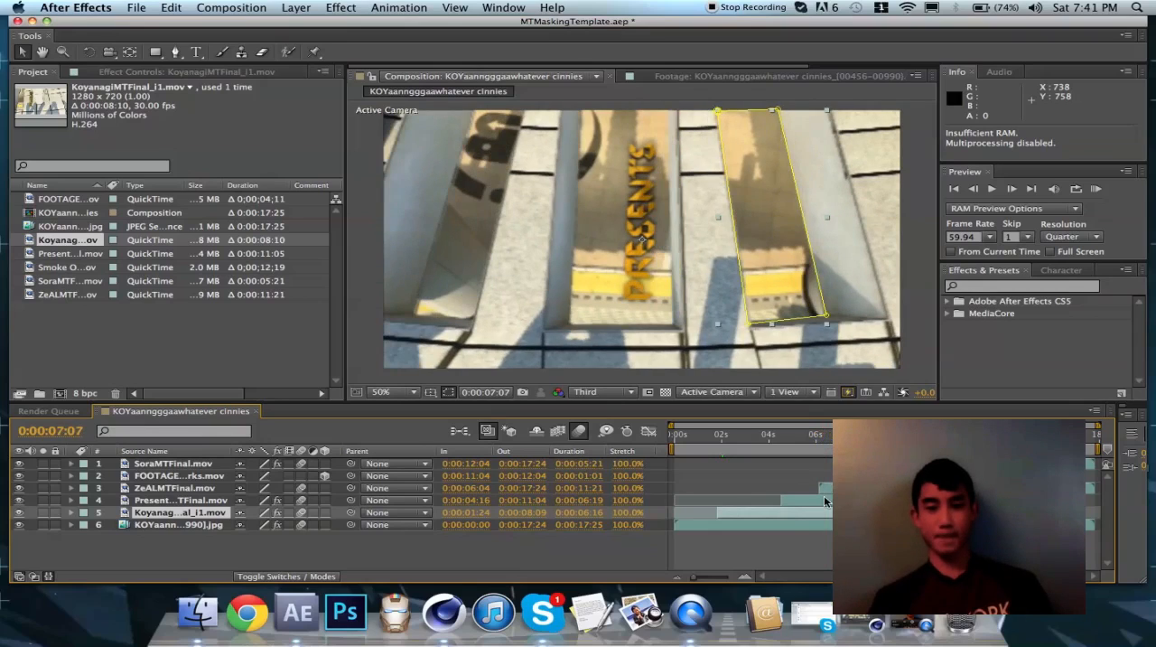
pyautogui.click(825, 501)
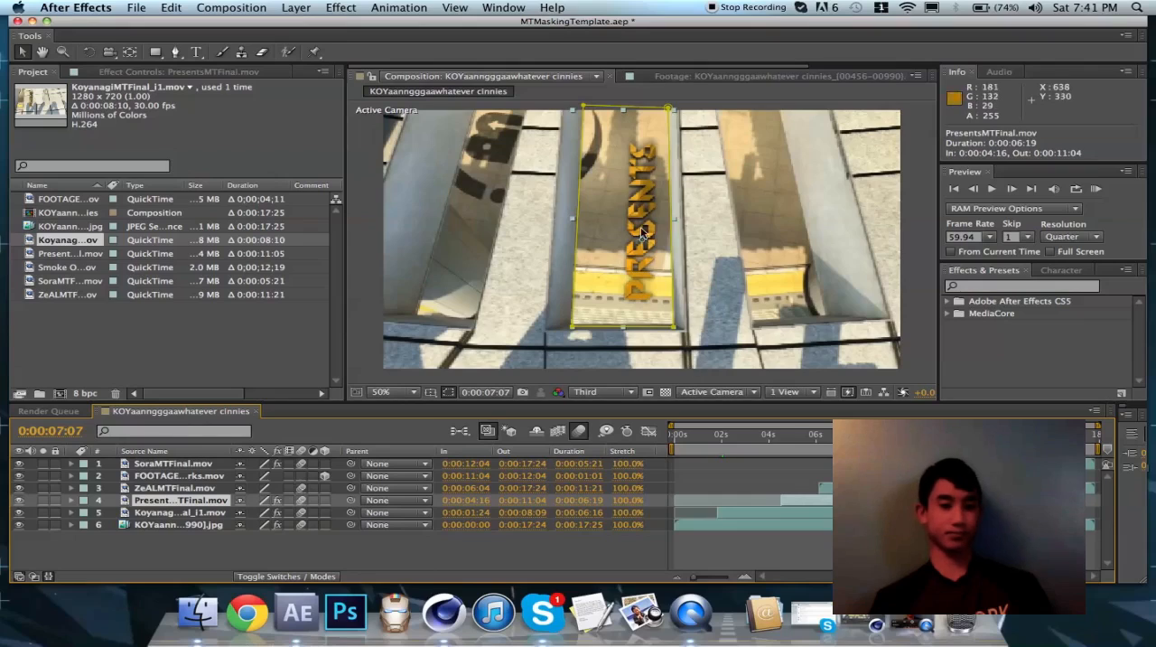
pyautogui.click(582, 330)
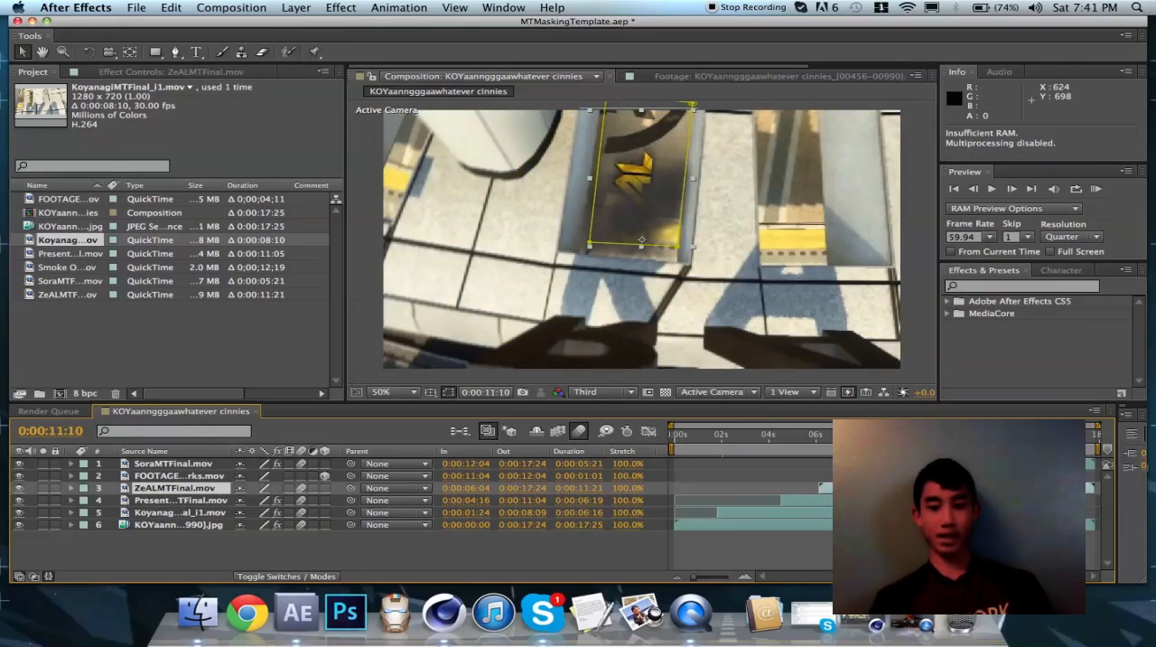
# Inspect the FOOTAGECRATE-BulletImpactSparks layer frame by frame near 0:00:11:07 and preview the composition
pyautogui.click(179, 476)
pyautogui.press('pagedown')
pyautogui.press('pagedown')
pyautogui.press('pagedown')
pyautogui.press('pagedown')
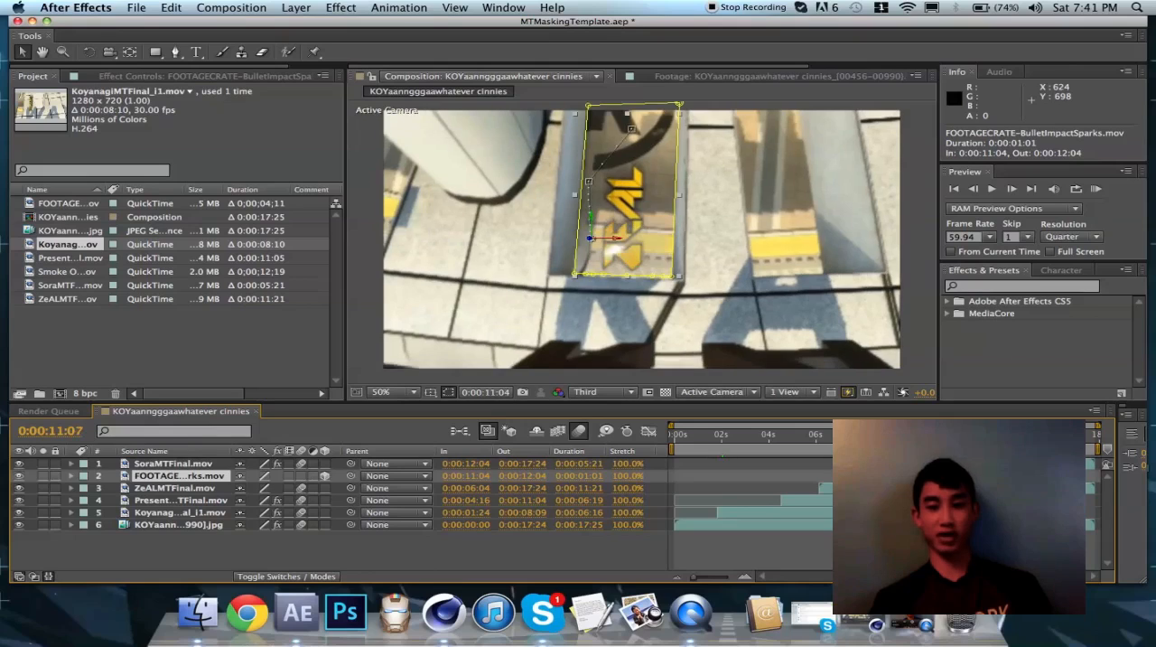
pyautogui.press('space')
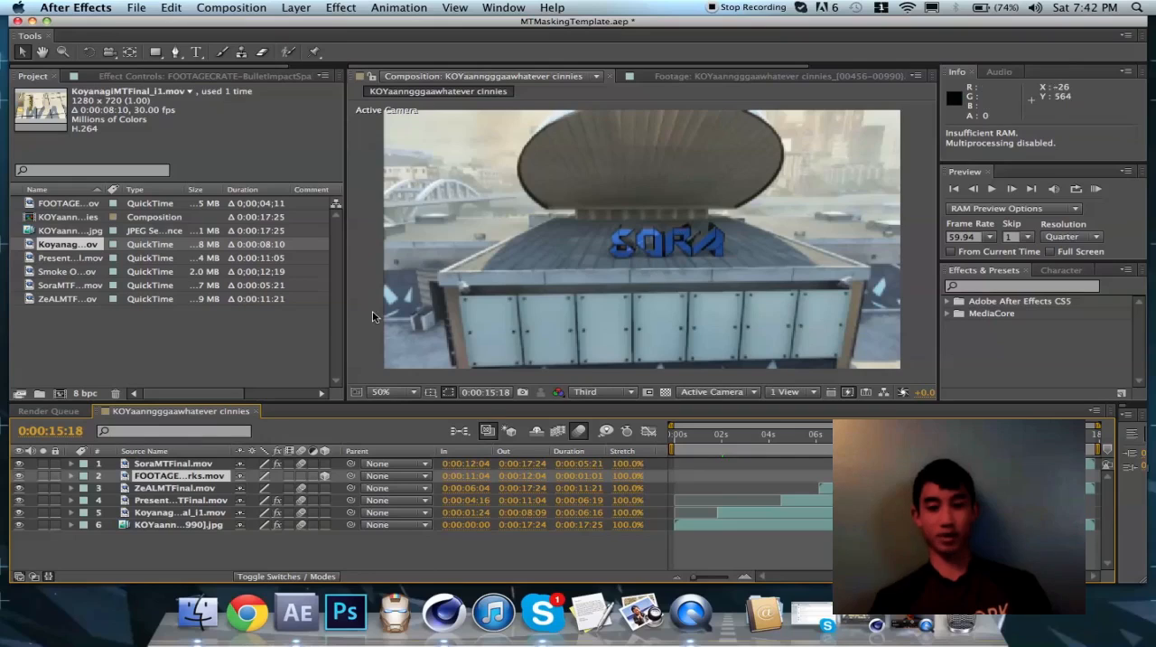
pyautogui.click(66, 259)
pyautogui.rightClick(66, 259)
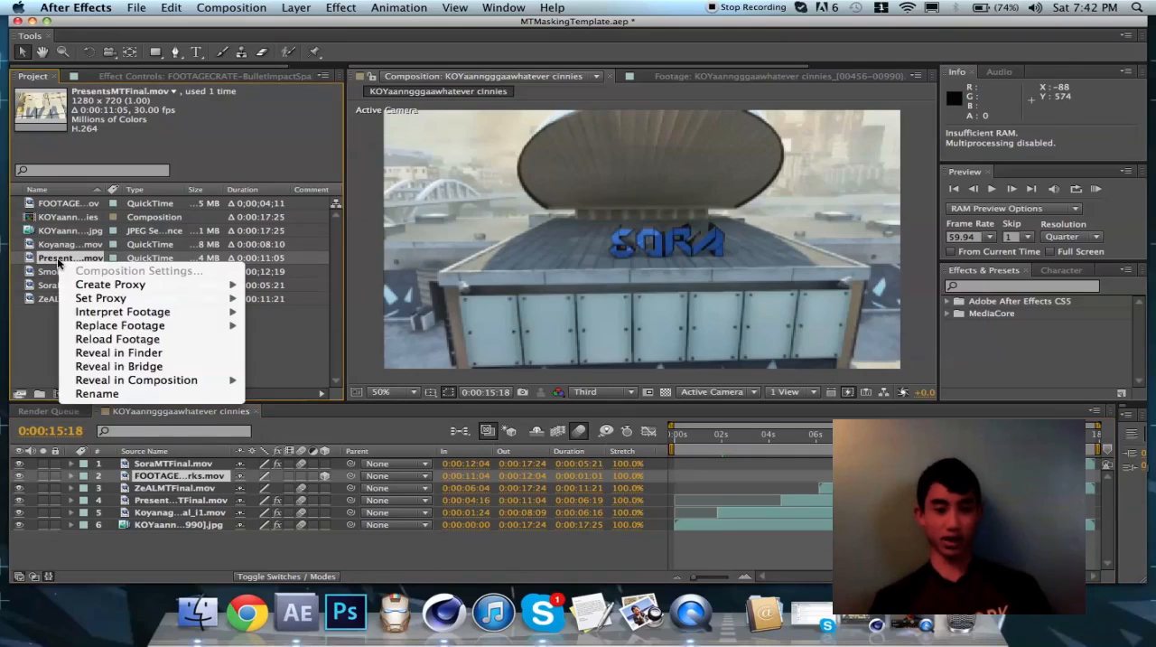
pyautogui.moveTo(172, 327)
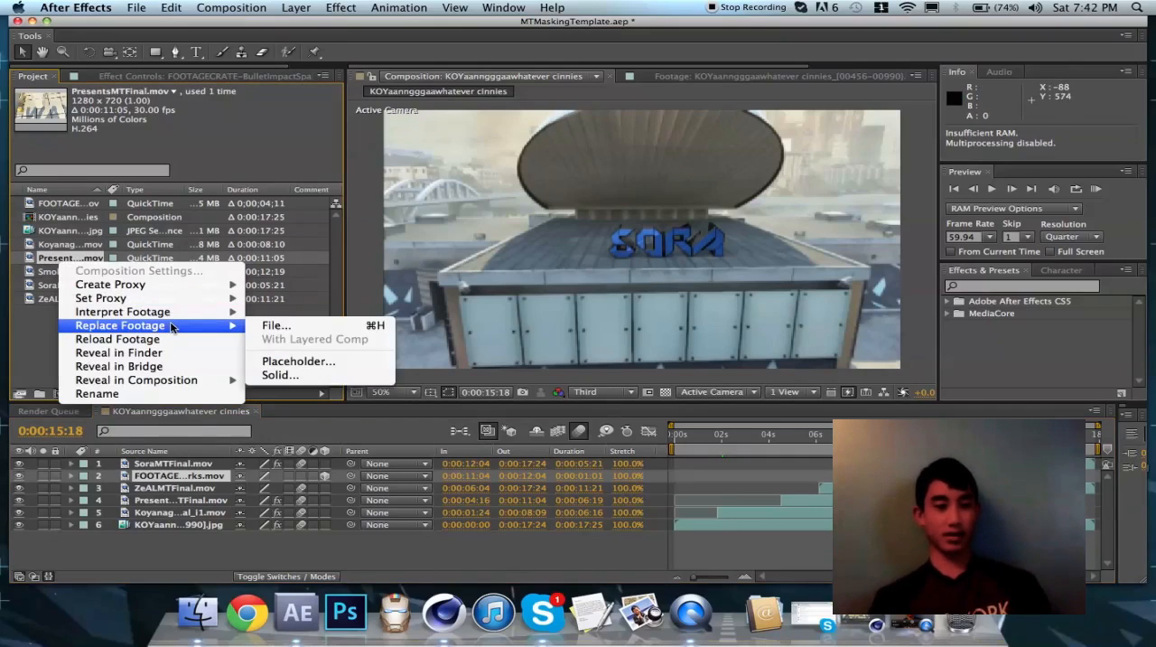
pyautogui.click(45, 271)
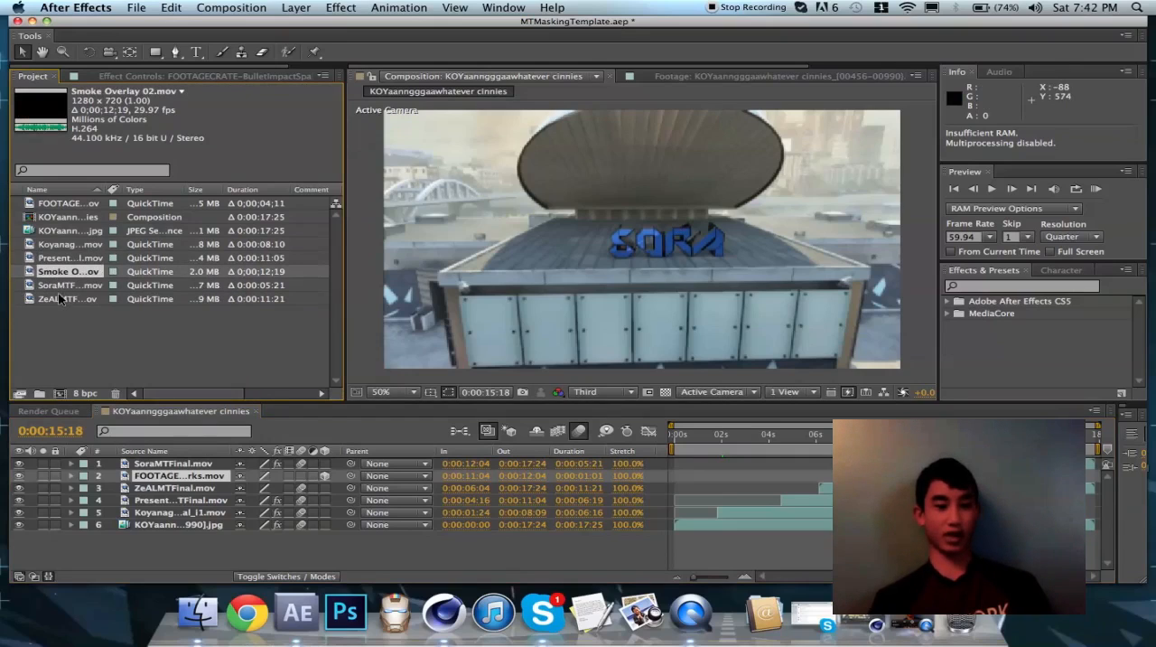
pyautogui.click(60, 299)
pyautogui.click(229, 4)
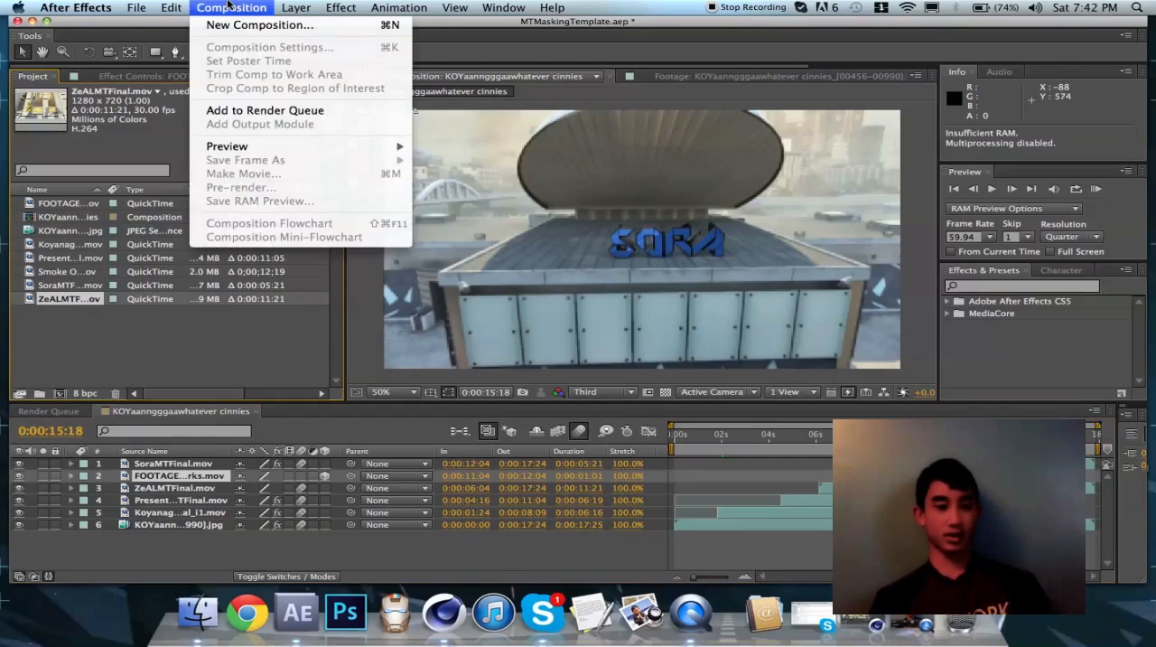
pyautogui.click(228, 5)
pyautogui.click(229, 4)
# Add the KOYaanngggaawhatever cinnies composition to the render queue and delete the completed FinalSoraMotionTrack.mov render item
pyautogui.click(65, 218)
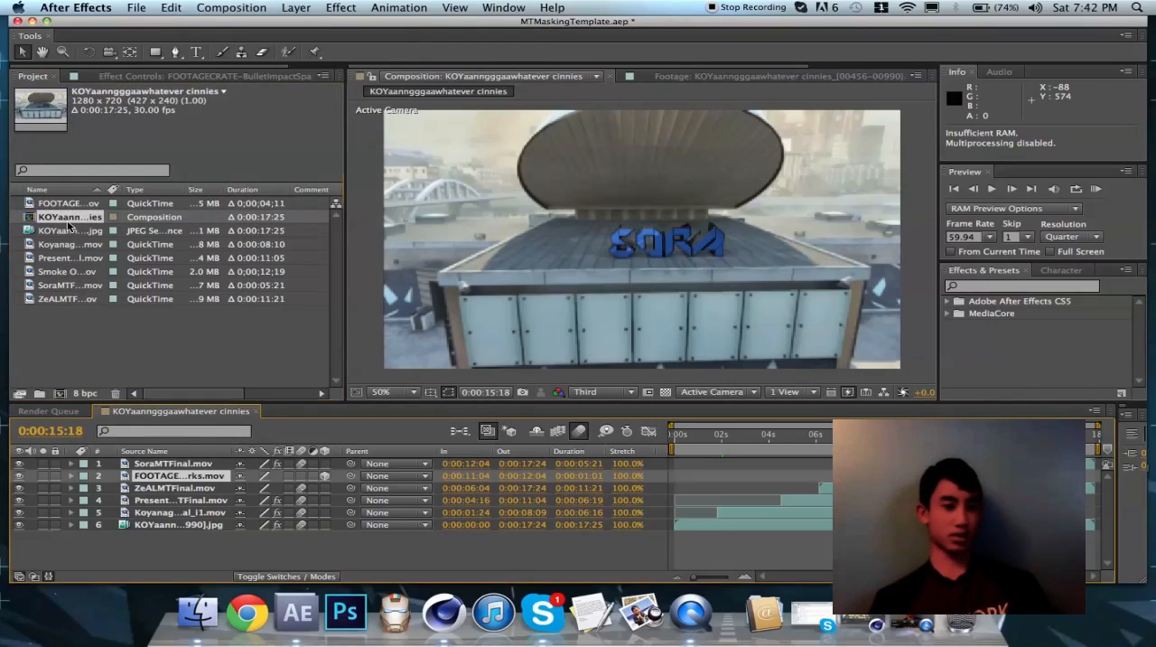
pyautogui.click(69, 224)
pyautogui.click(232, 4)
pyautogui.click(232, 4)
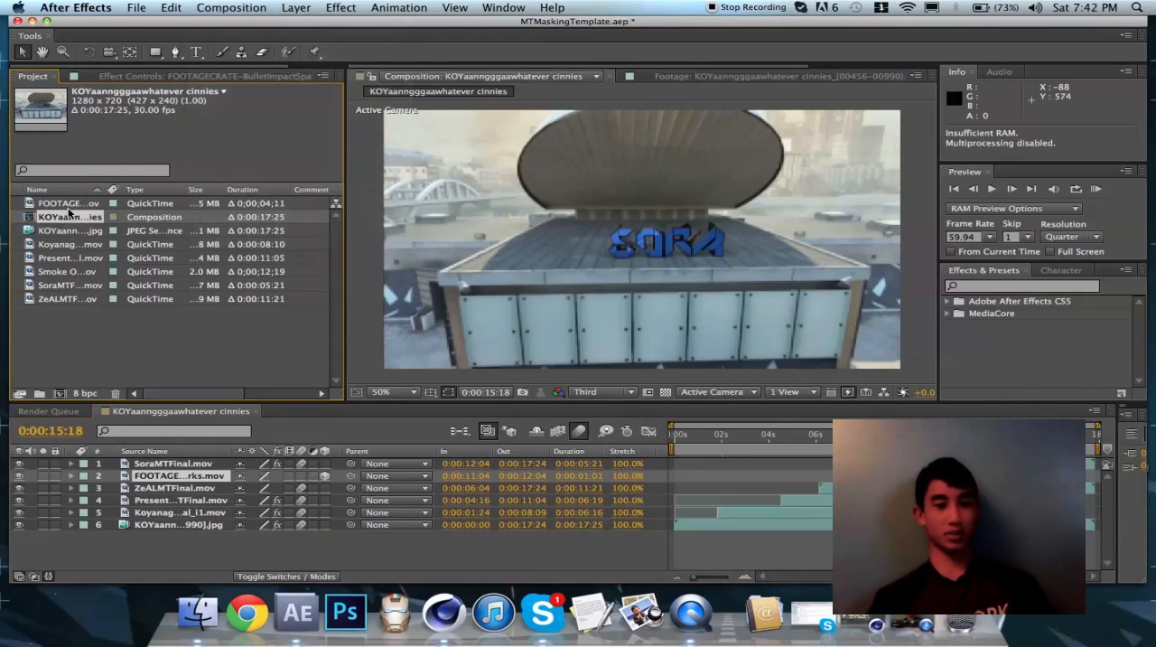
pyautogui.click(204, 6)
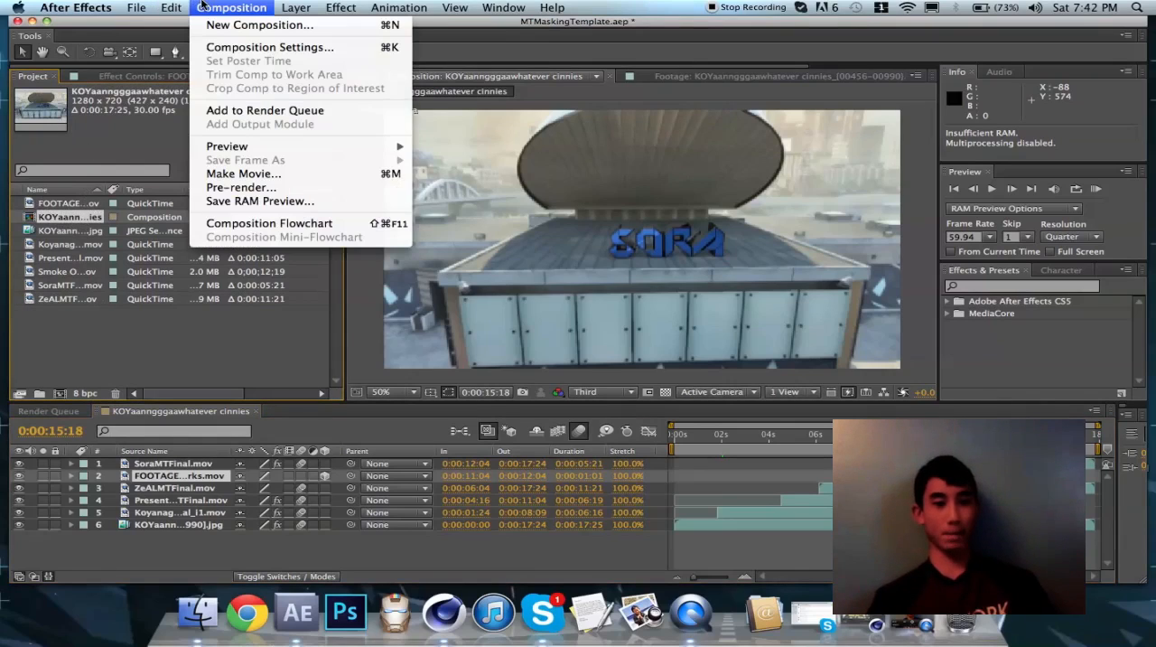
pyautogui.click(255, 111)
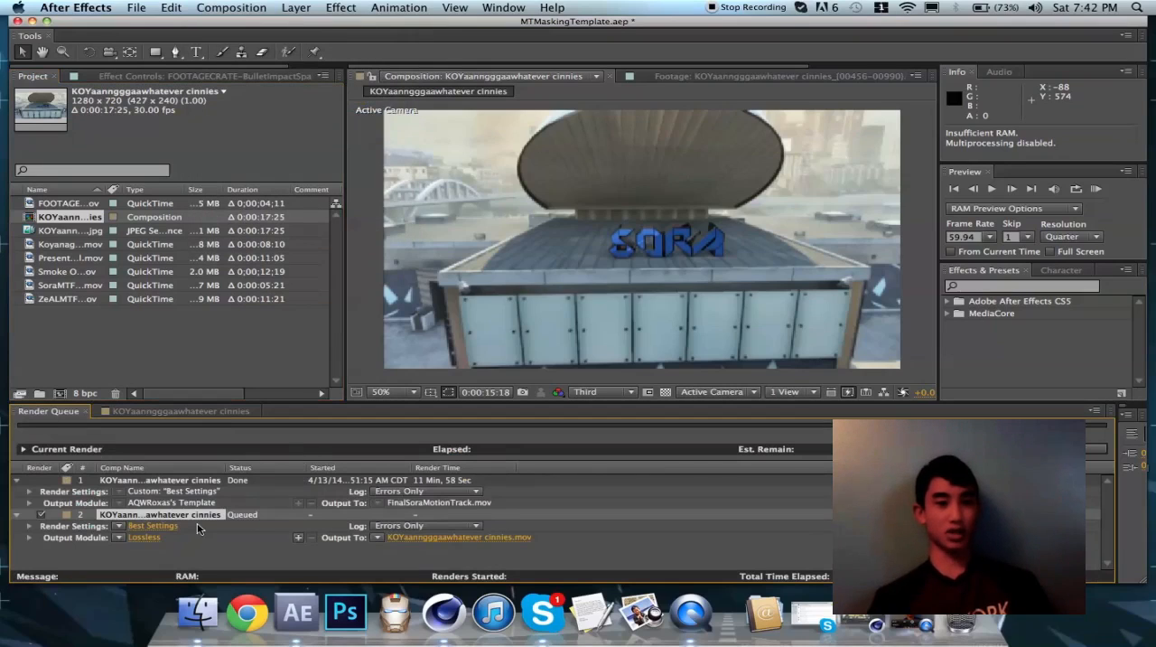
pyautogui.click(155, 482)
pyautogui.press('Delete')
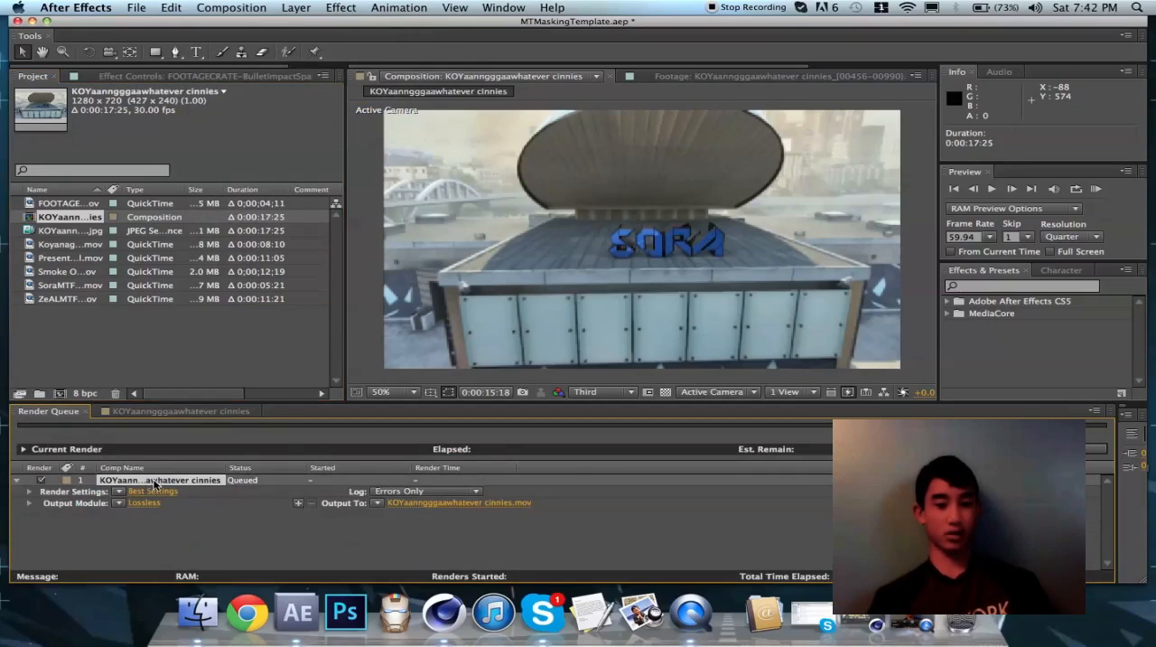
pyautogui.click(481, 509)
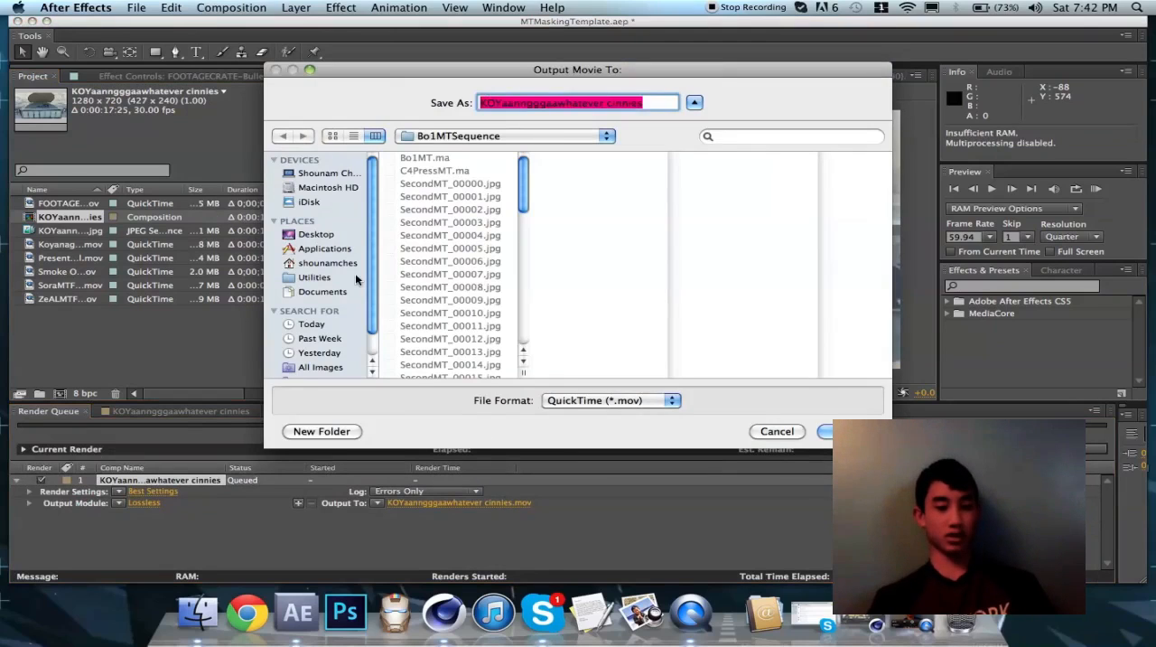
pyautogui.click(318, 234)
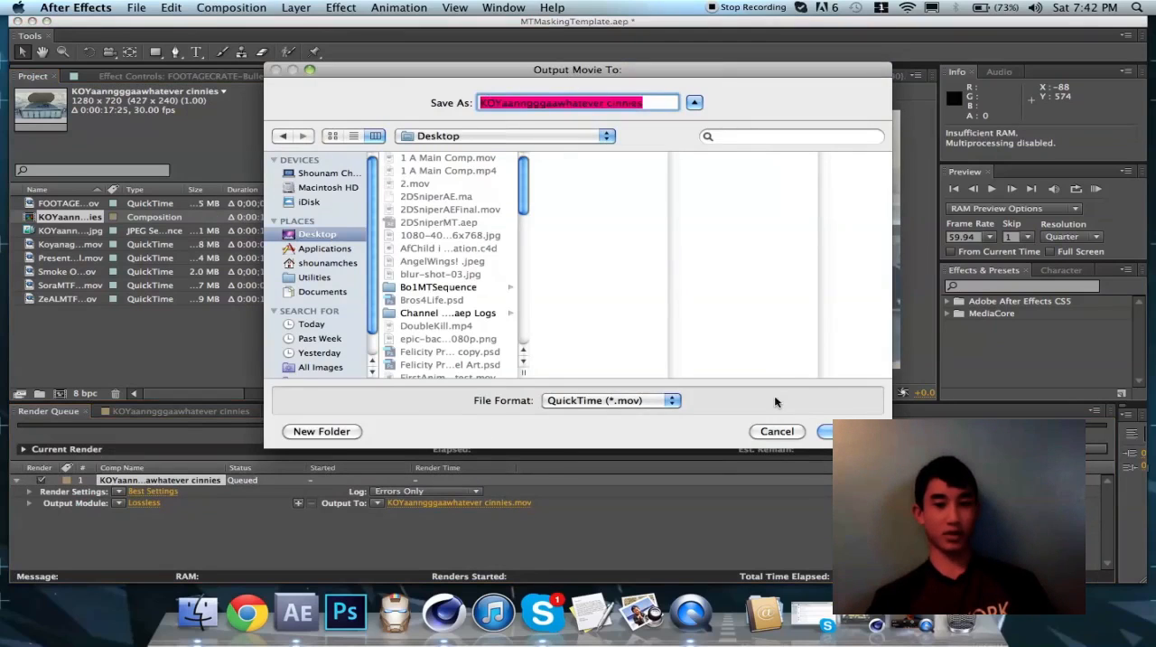
pyautogui.click(782, 430)
pyautogui.click(119, 503)
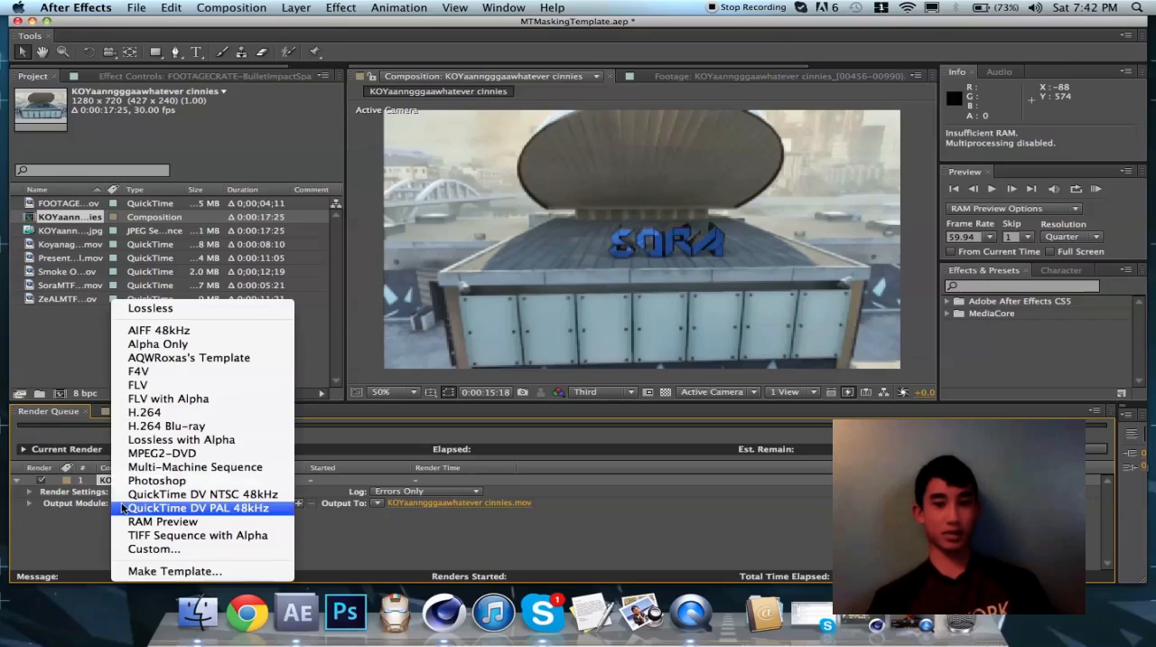
pyautogui.click(87, 529)
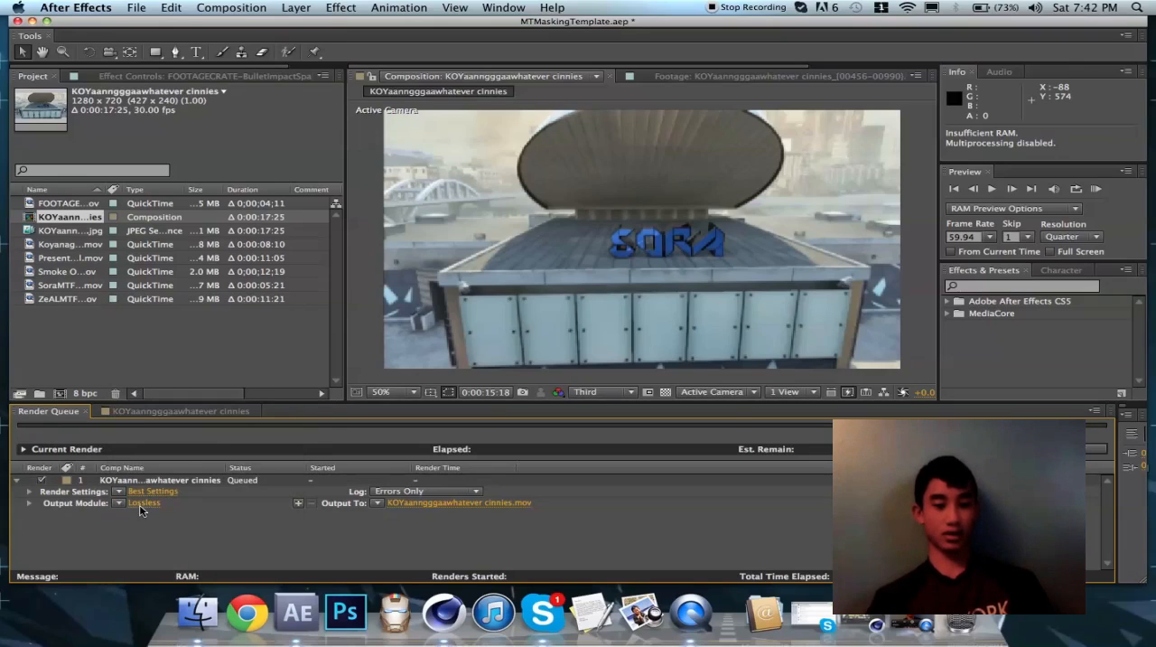
# Set the render item's output module to QuickTime format with the H.264 video codec
pyautogui.click(137, 505)
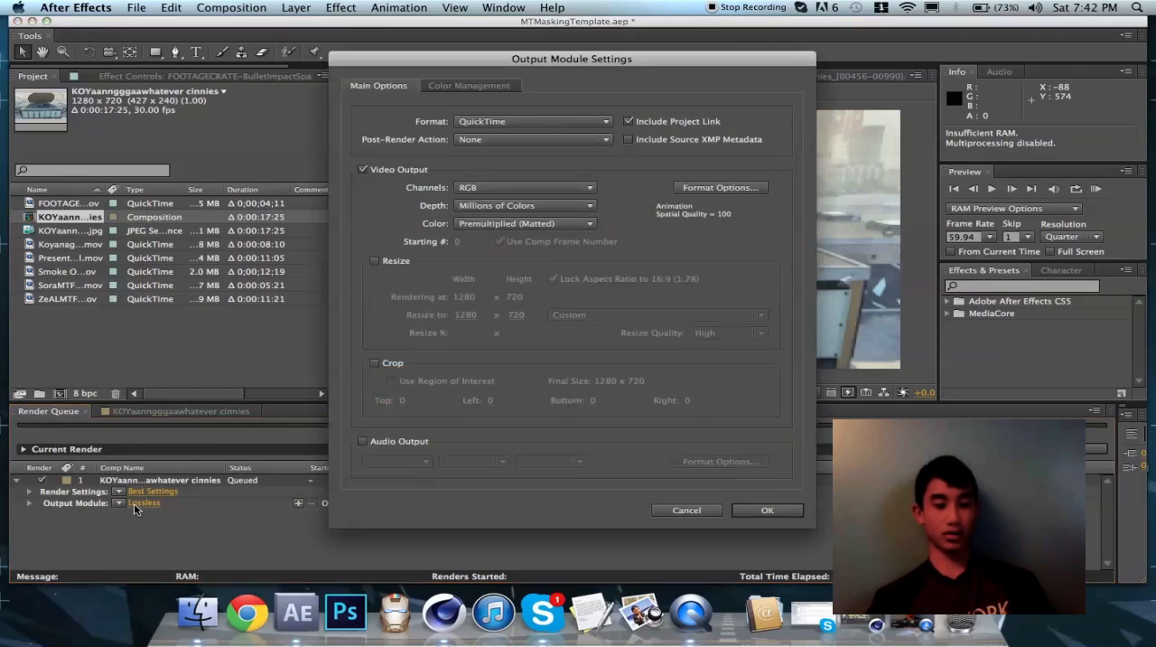
pyautogui.click(562, 121)
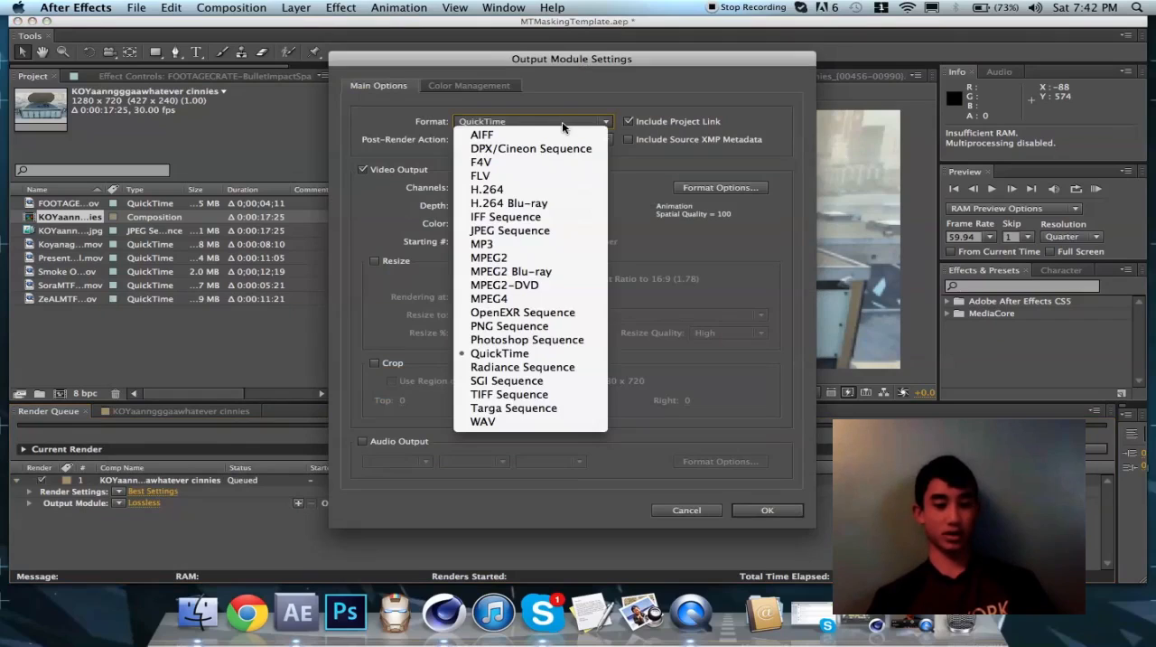
pyautogui.click(542, 354)
pyautogui.click(712, 187)
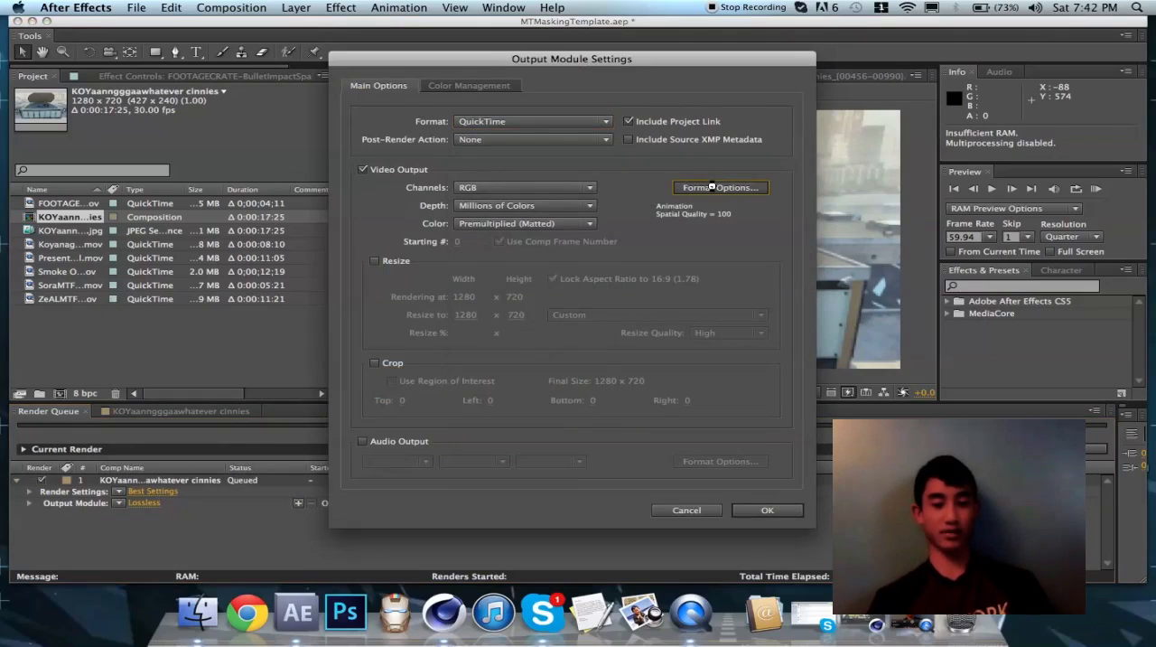
pyautogui.click(596, 147)
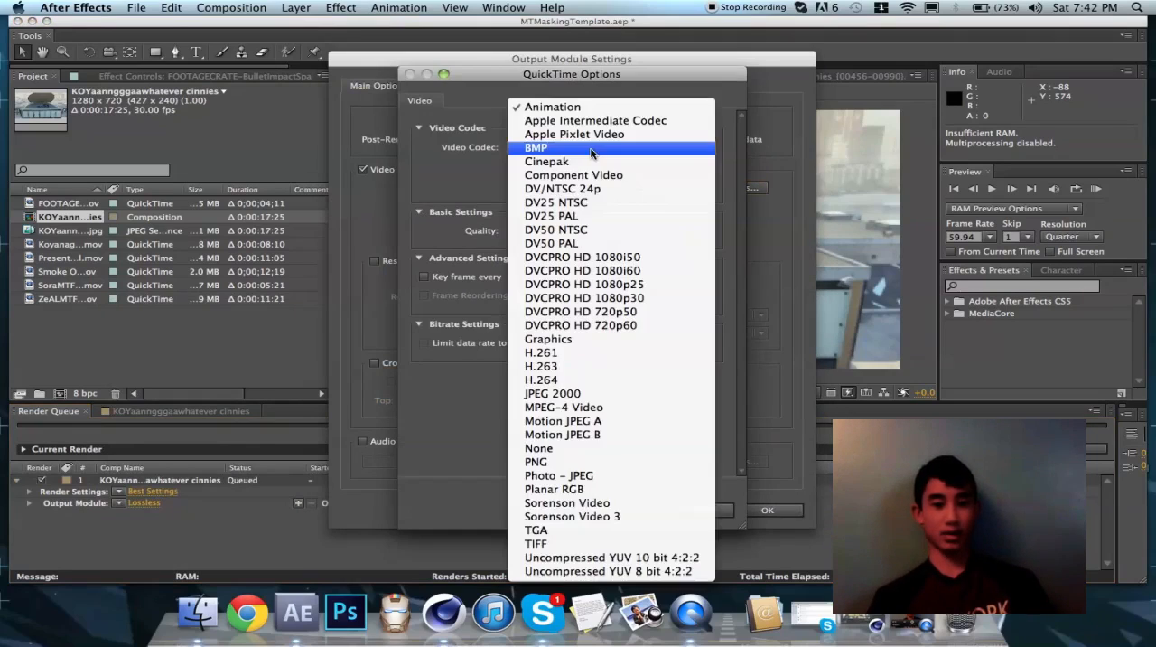
pyautogui.click(580, 380)
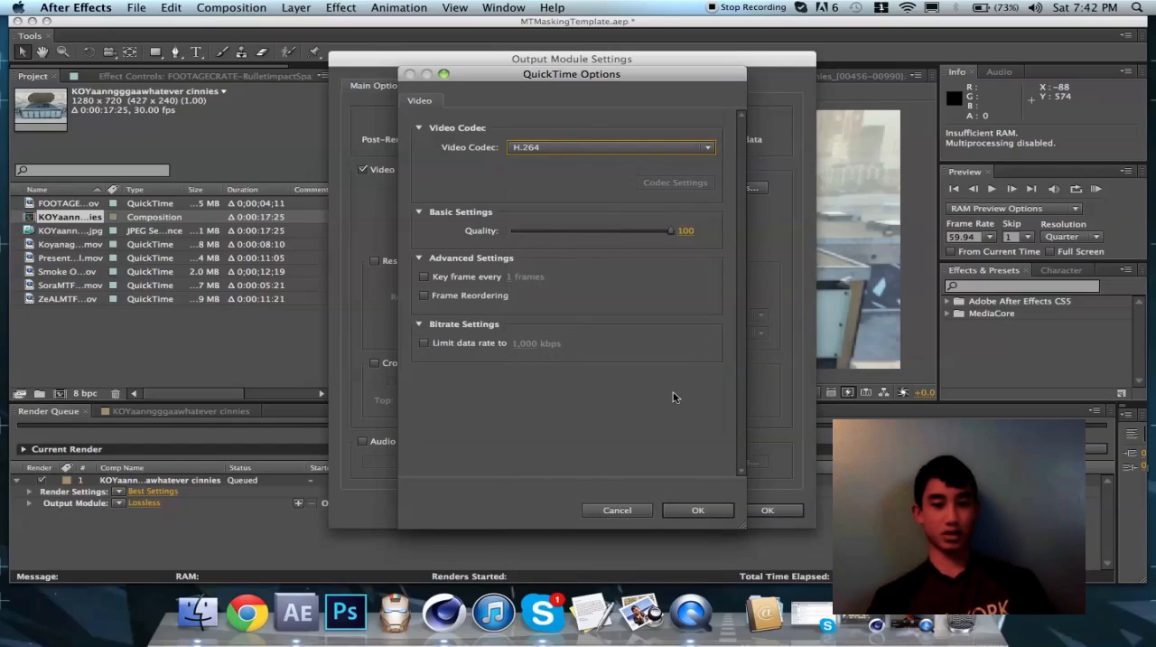
pyautogui.click(709, 510)
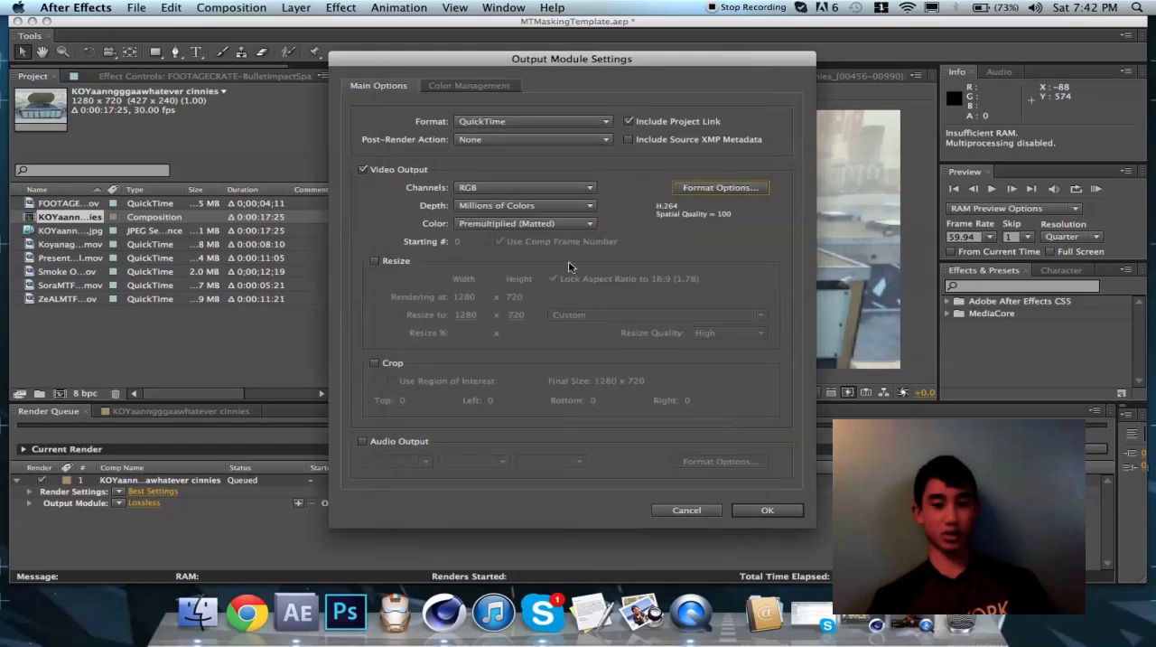
# Try the Audio Output option, leave it disabled, and accept the output module settings
pyautogui.click(363, 442)
pyautogui.click(363, 442)
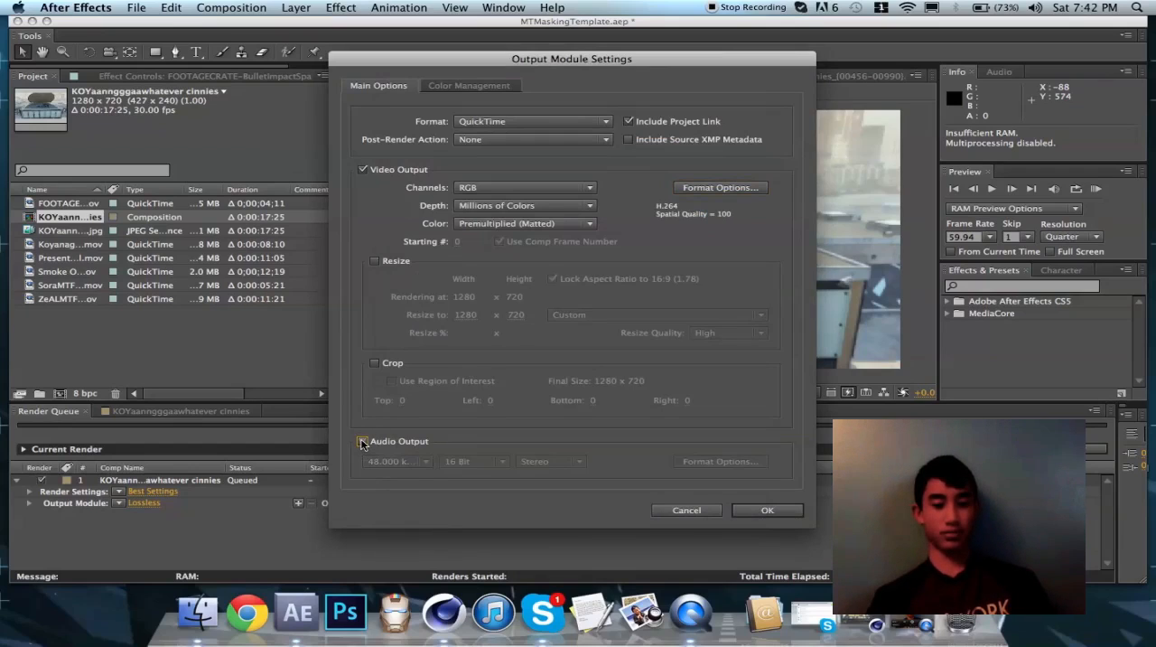
pyautogui.click(363, 441)
pyautogui.click(363, 442)
pyautogui.click(363, 442)
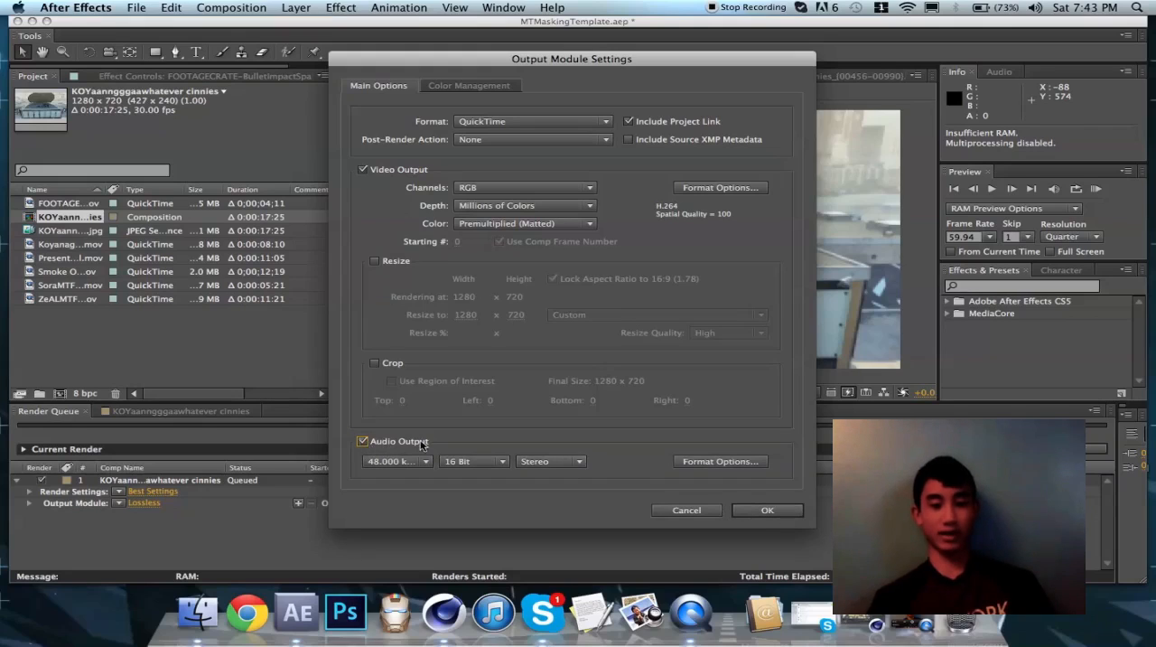
pyautogui.click(363, 442)
pyautogui.click(743, 510)
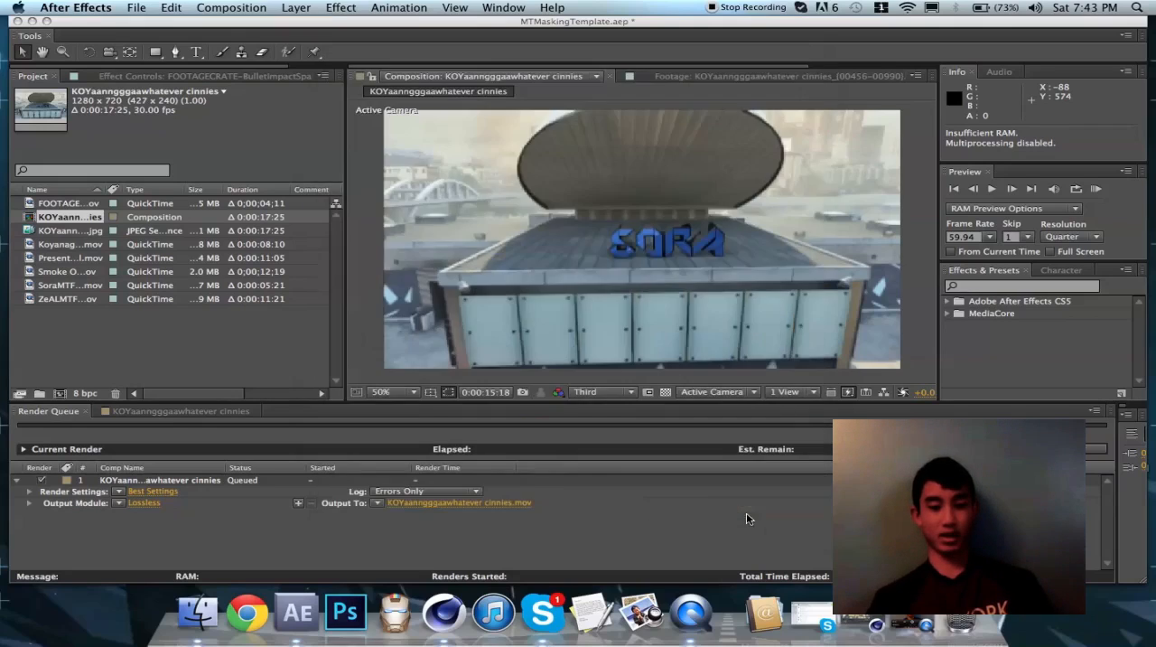
# Review the queued item's render settings and accept them with Best quality, Full resolution and the comp's own frame rate
pyautogui.click(150, 493)
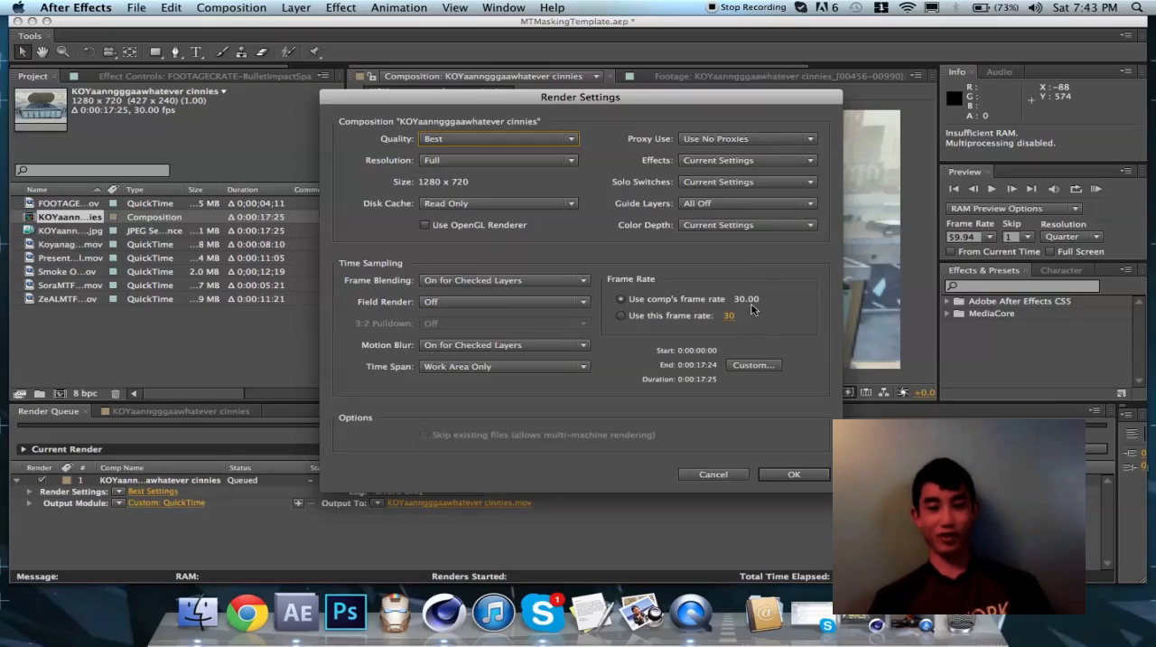
pyautogui.click(790, 473)
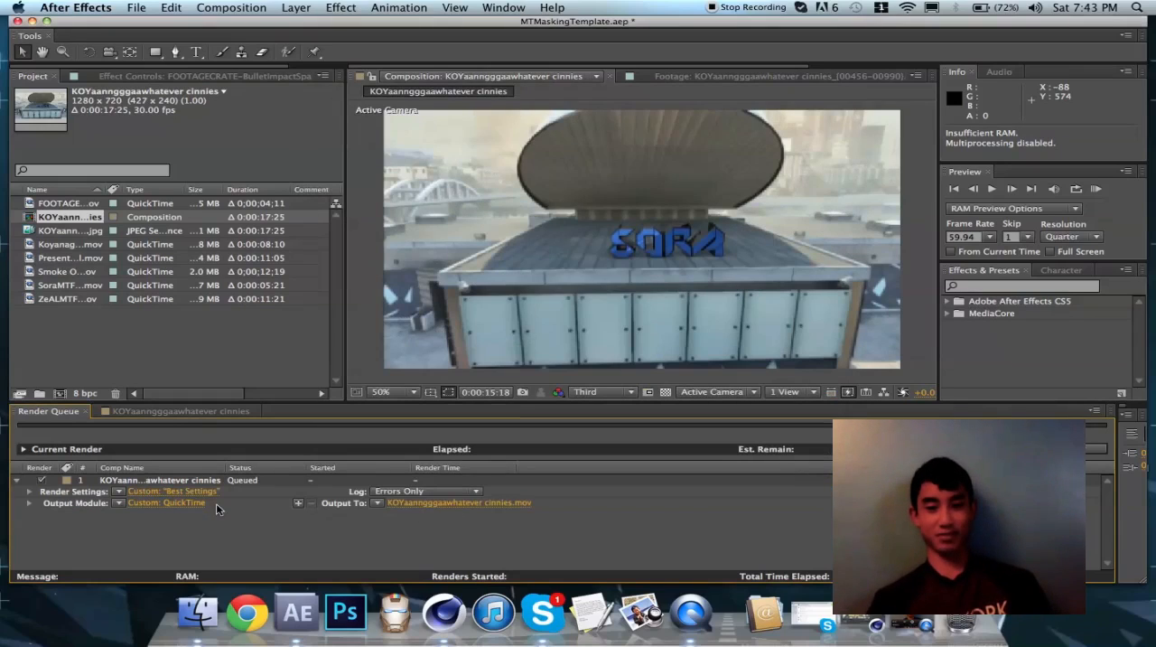
pyautogui.click(163, 485)
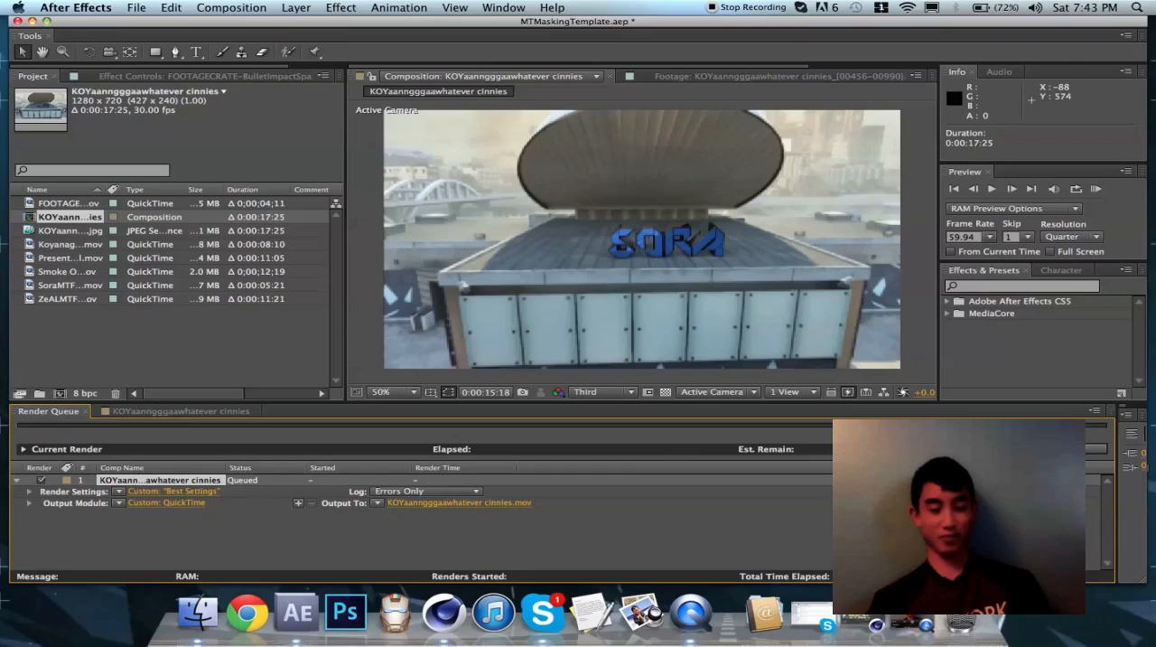
# Minimize the project window and open FinalSoraMotionTrack.mov in QuickTime Player from the VideoMTPartsFinal folder inside Folders on the desktop
pyautogui.click(113, 6)
pyautogui.click(113, 6)
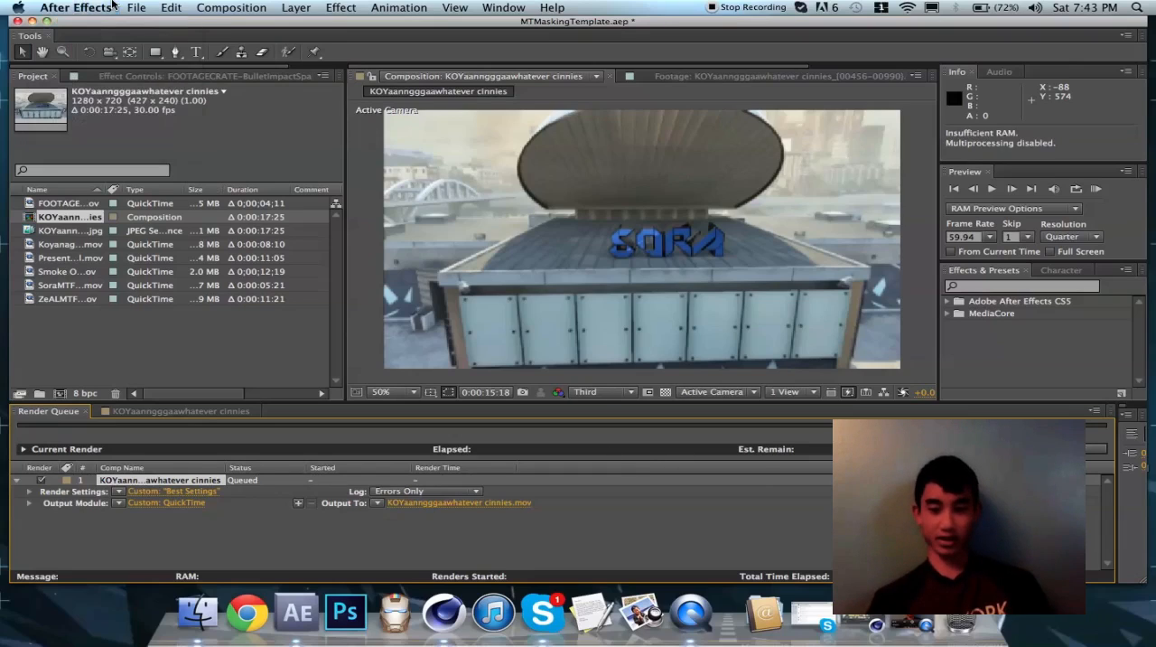
pyautogui.click(32, 20)
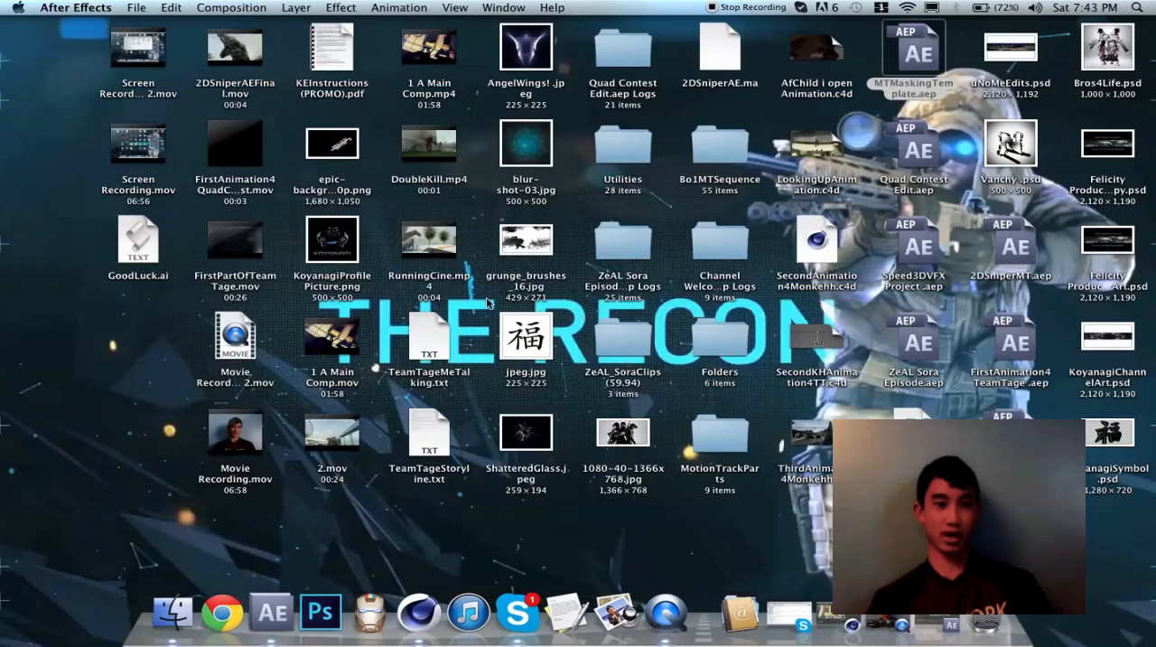
pyautogui.doubleClick(717, 327)
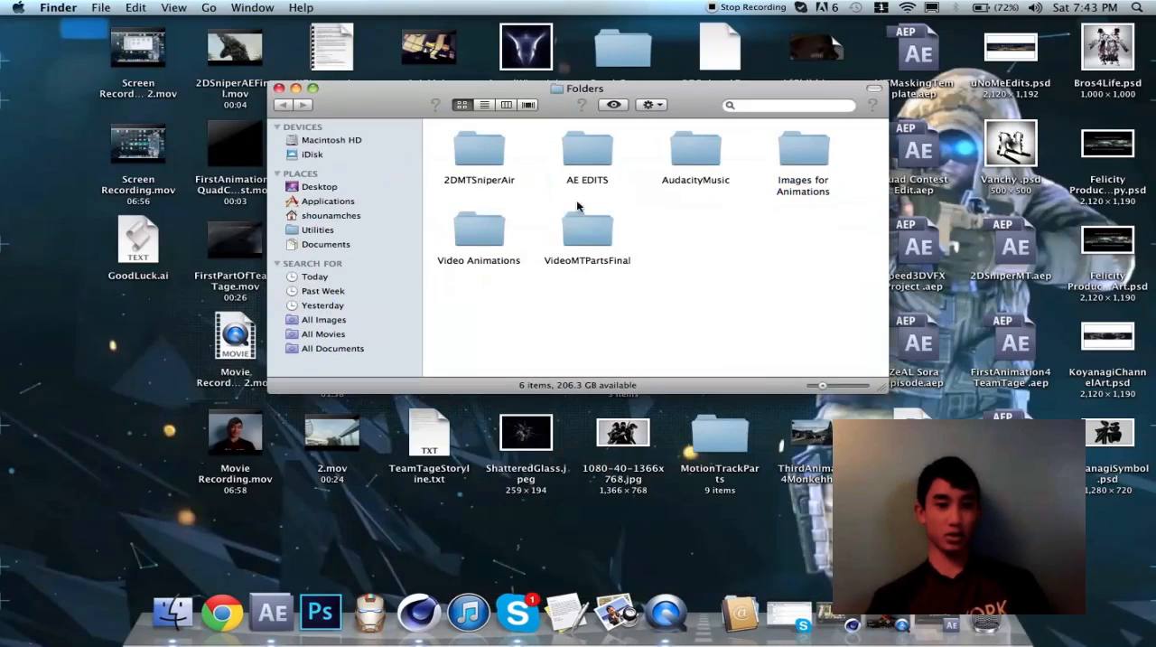
pyautogui.doubleClick(586, 232)
pyautogui.doubleClick(487, 158)
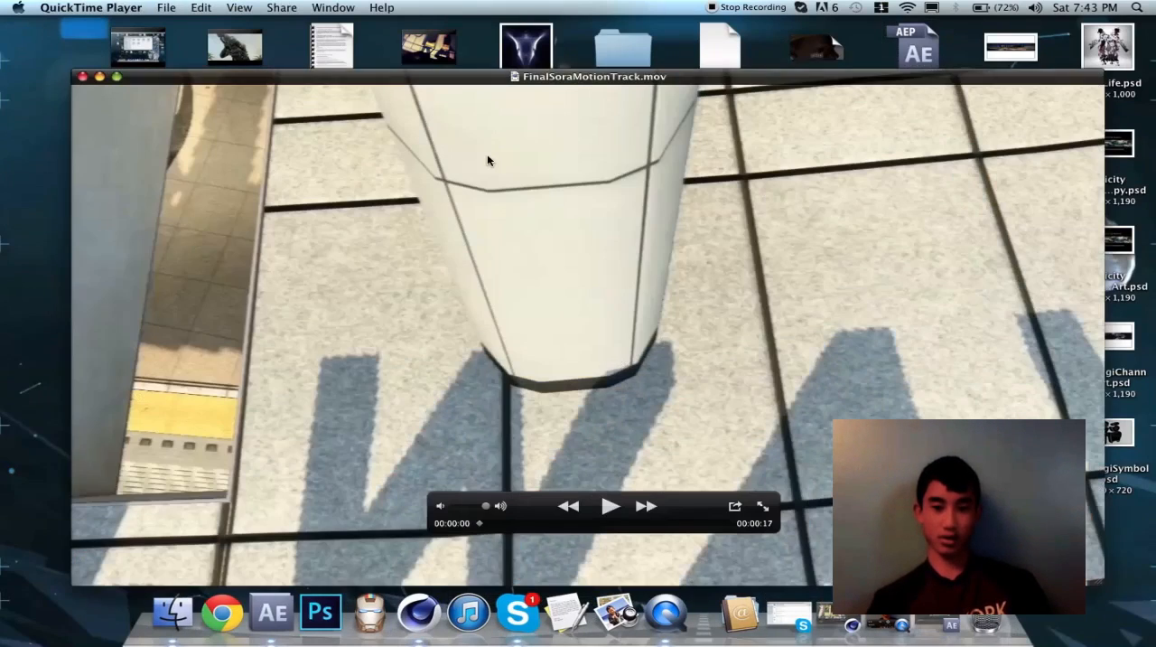
# Watch FinalSoraMotionTrack.mov with its window moved higher, and close the player and the VideoMTPartsFinal folder window
pyautogui.click(63, 493)
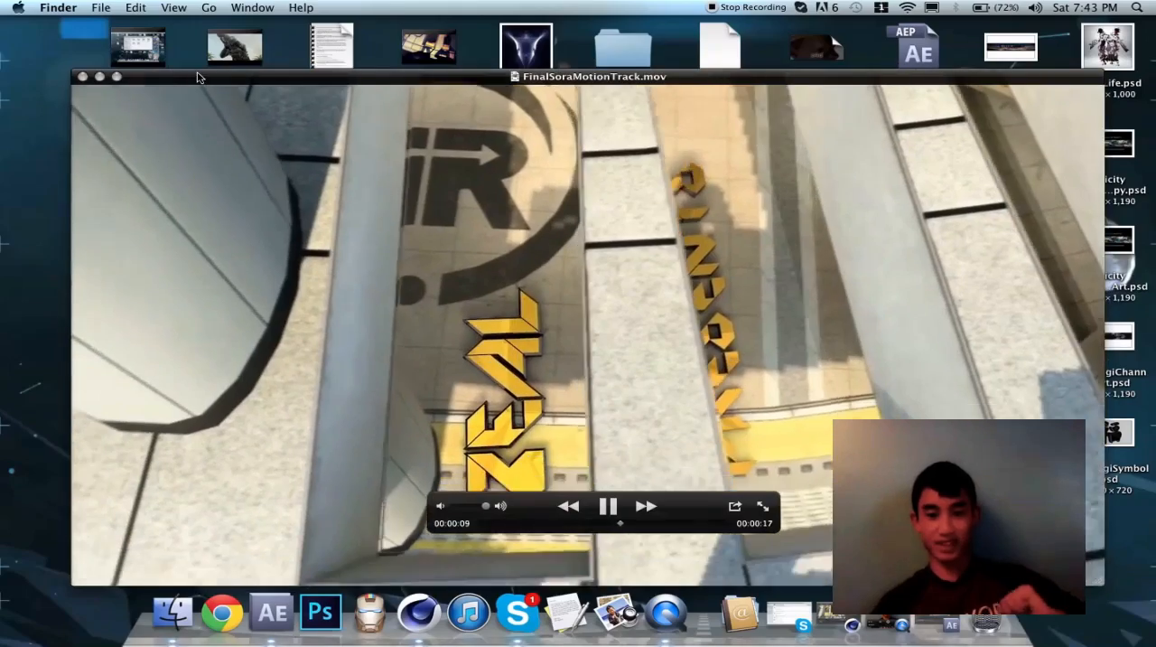
pyautogui.moveTo(199, 78); pyautogui.dragTo(202, 24)
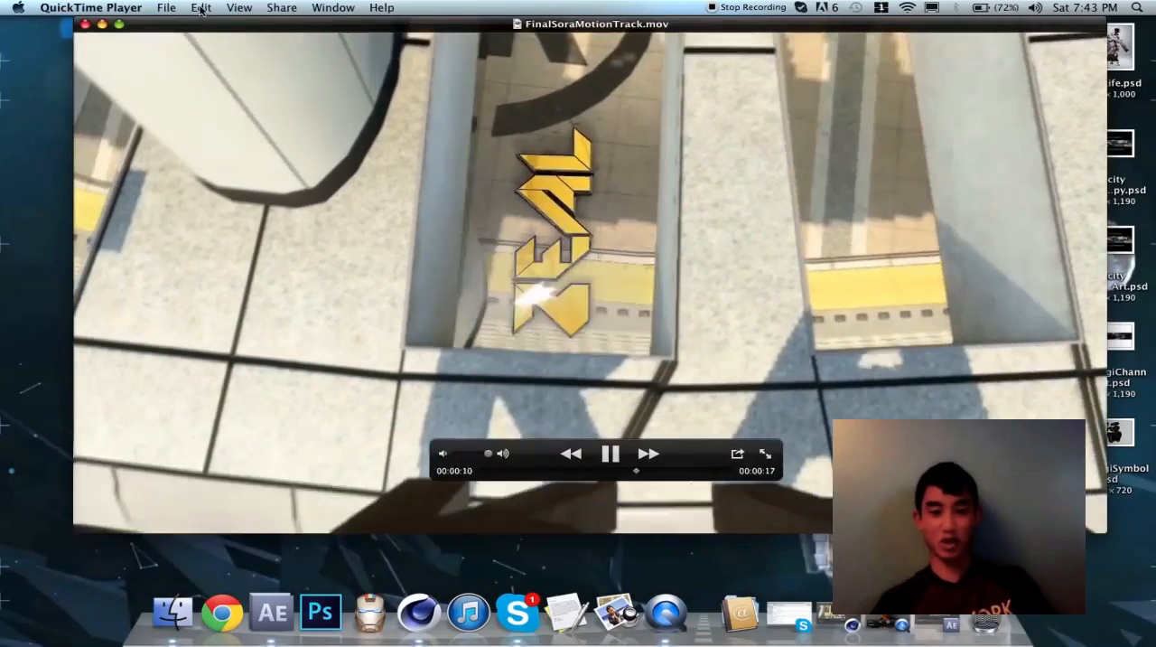
pyautogui.click(20, 154)
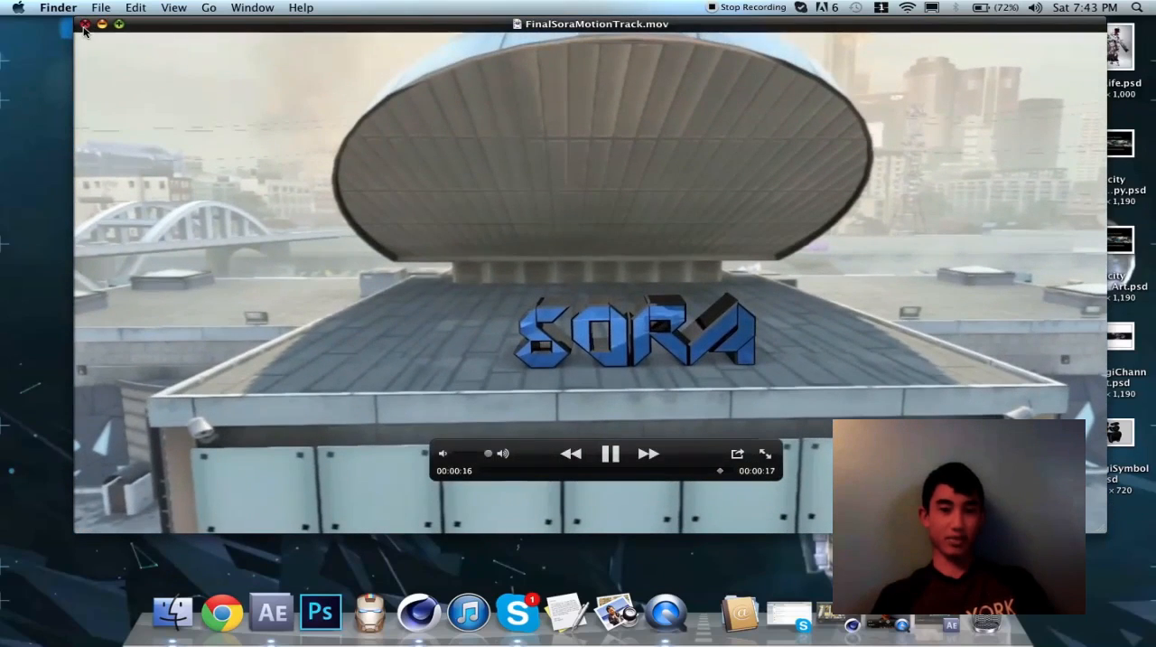
pyautogui.click(84, 24)
pyautogui.click(555, 321)
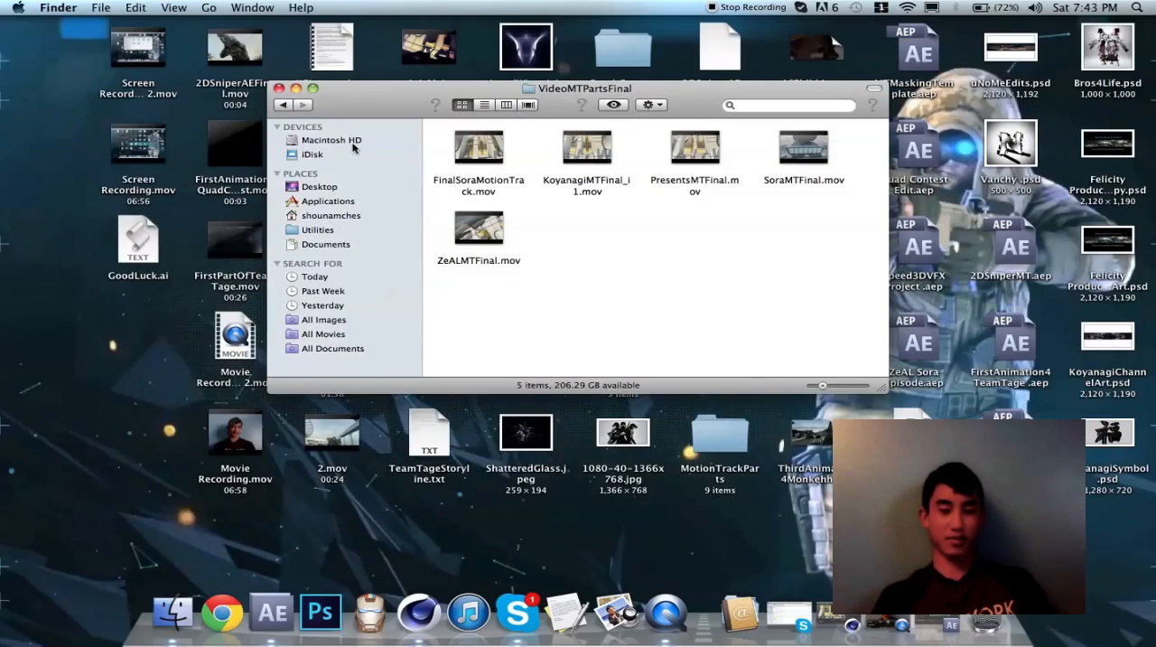
pyautogui.click(280, 89)
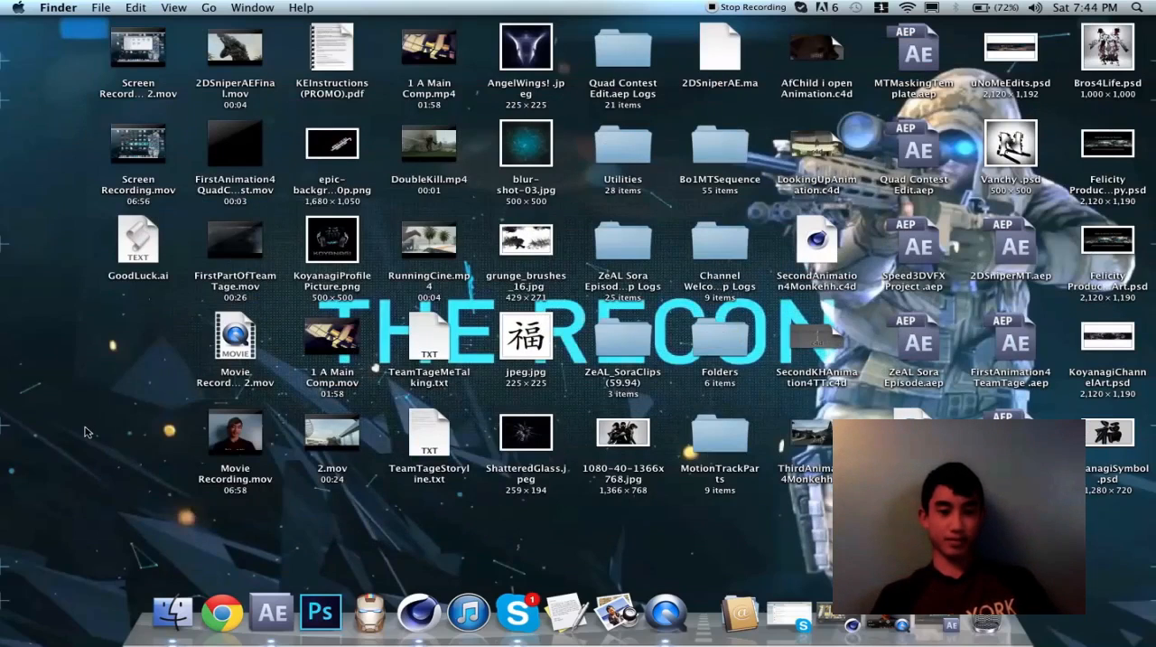
pyautogui.click(745, 9)
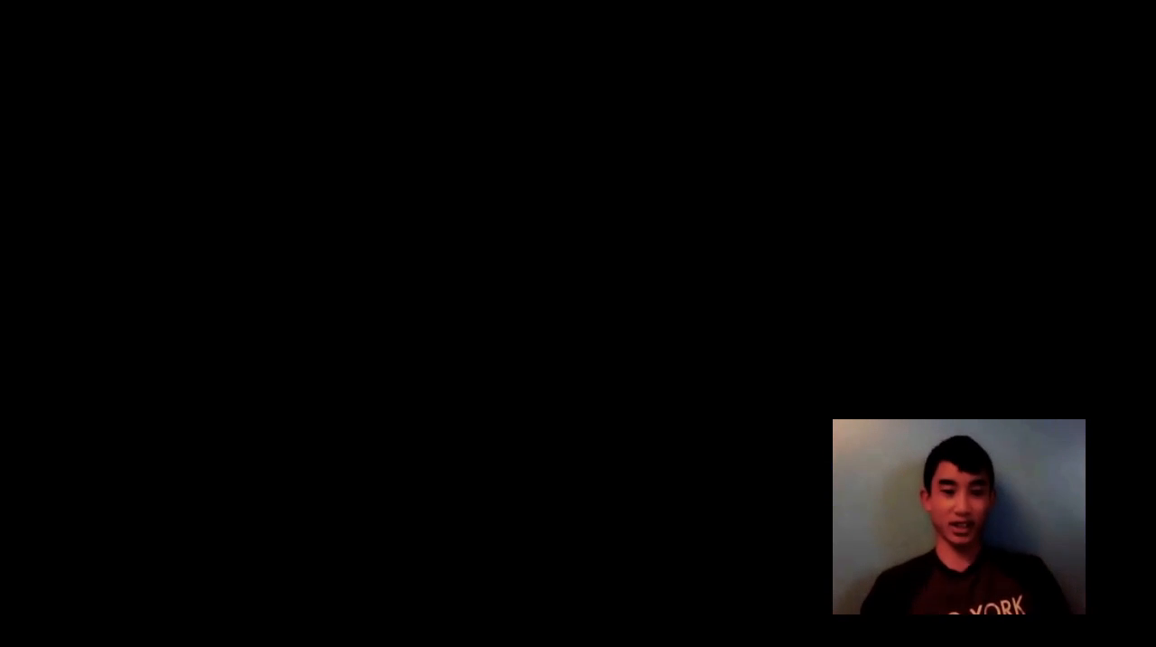